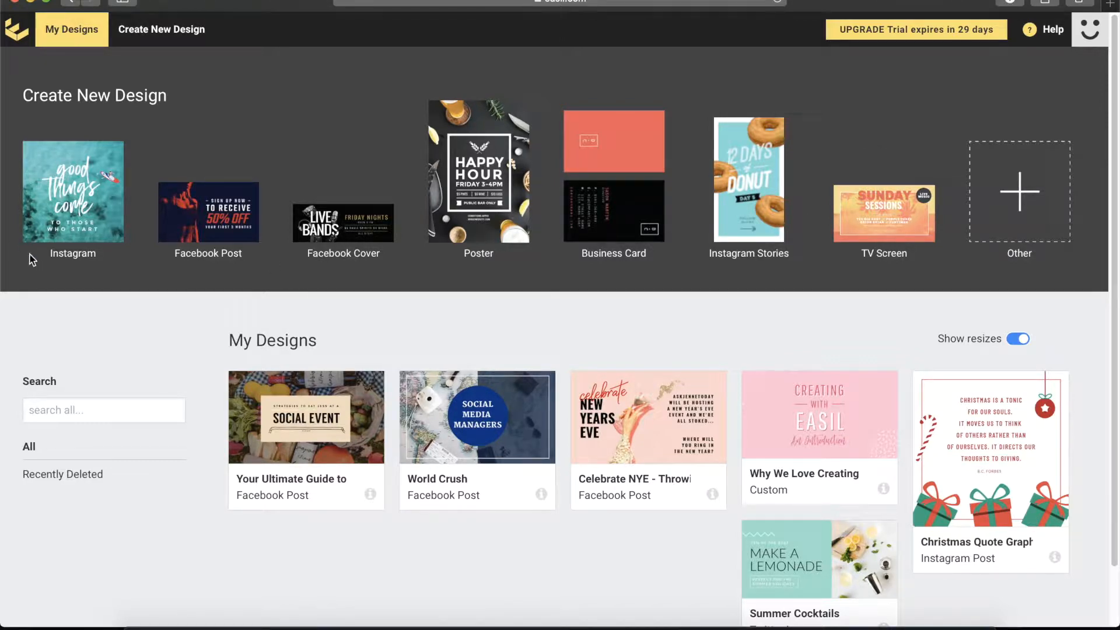
- Create a new blank design in the Instagram Post size
click(71, 189)
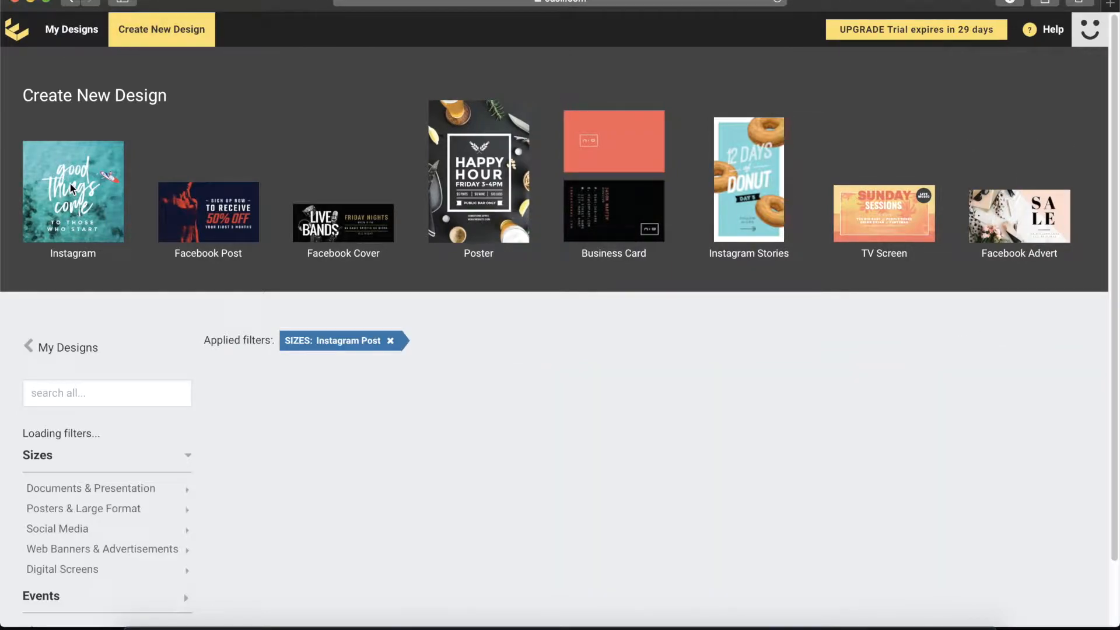
scroll(734, 444, down, 3)
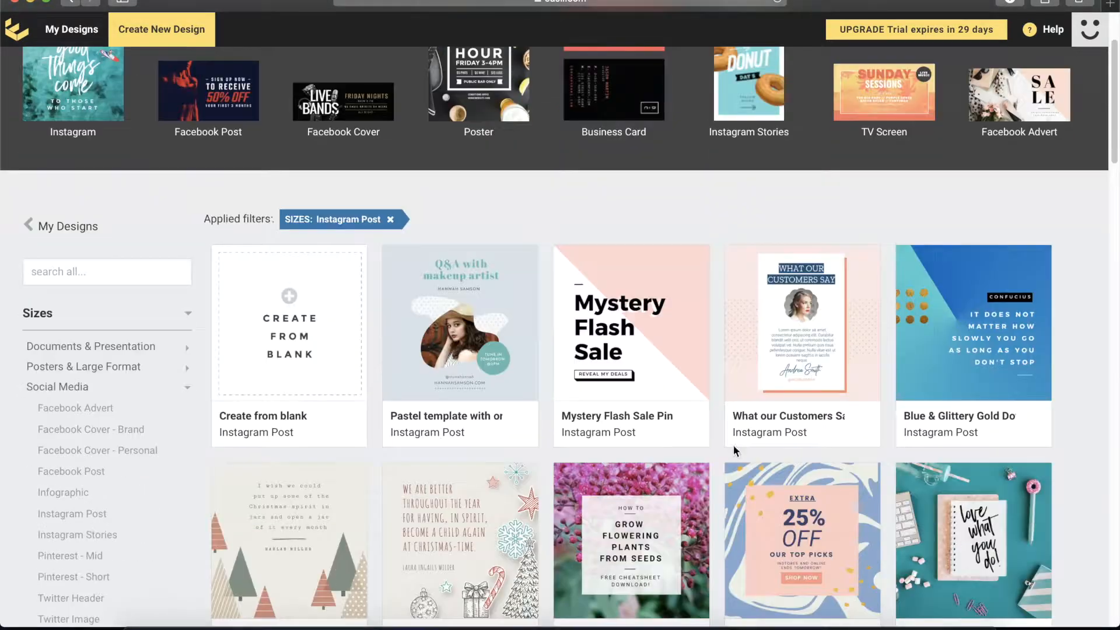
scroll(662, 441, down, 2)
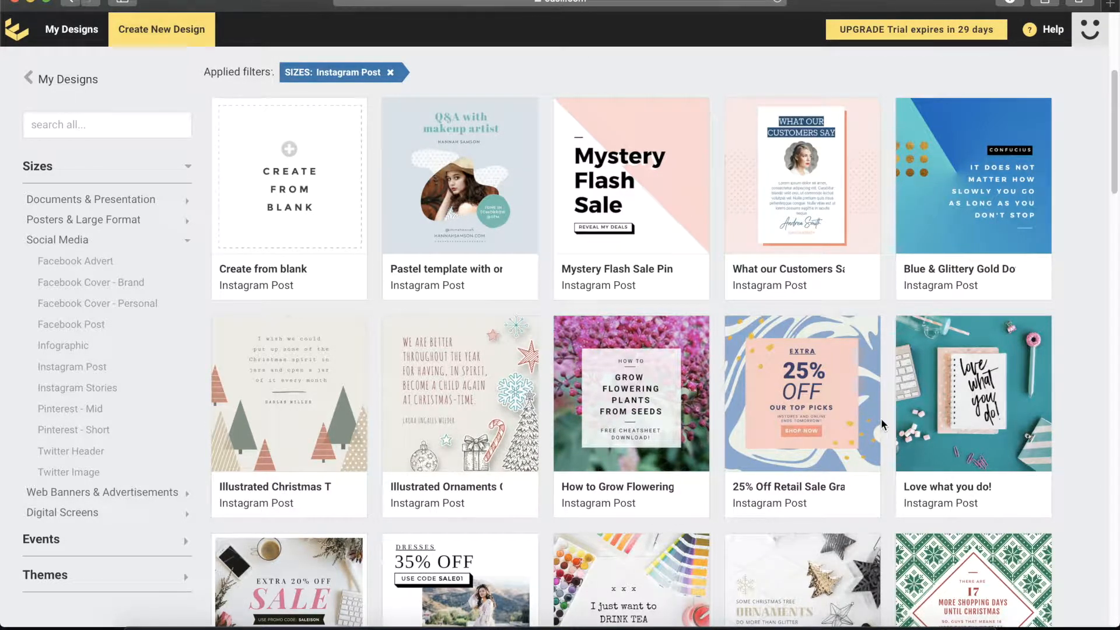
click(295, 201)
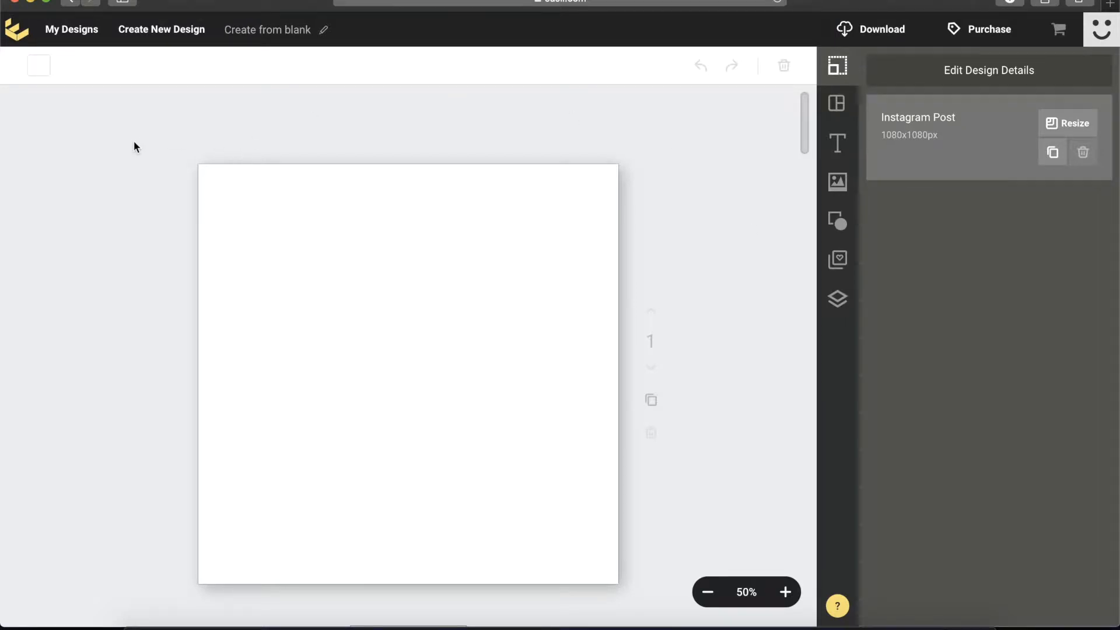
- Rename the design as "Pattern"
click(265, 26)
drag(335, 28, 167, 22)
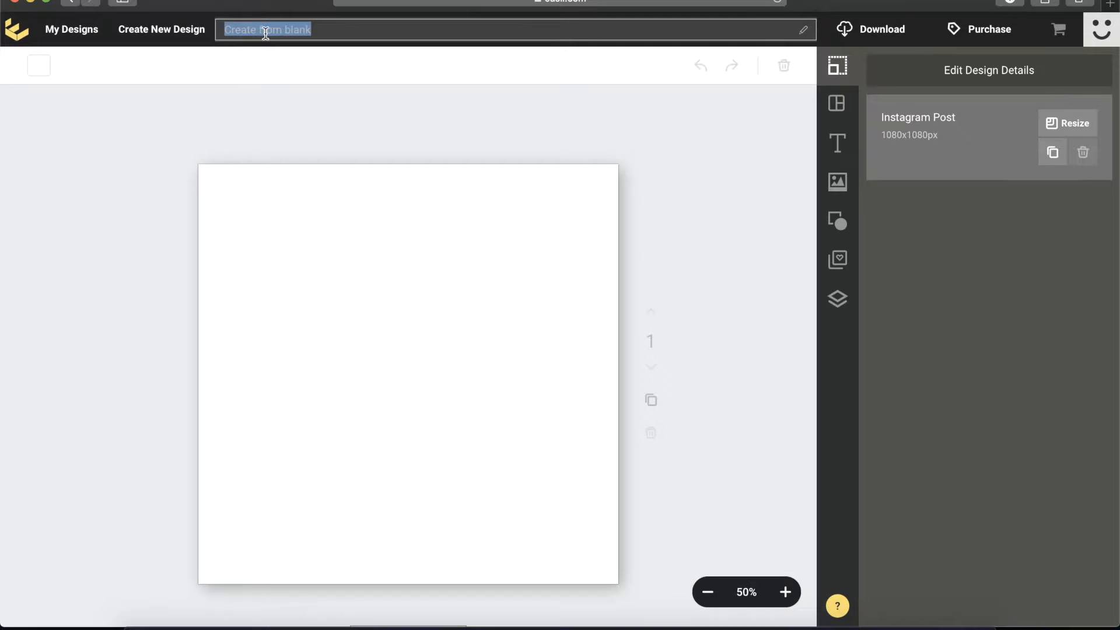
text(Pattern)
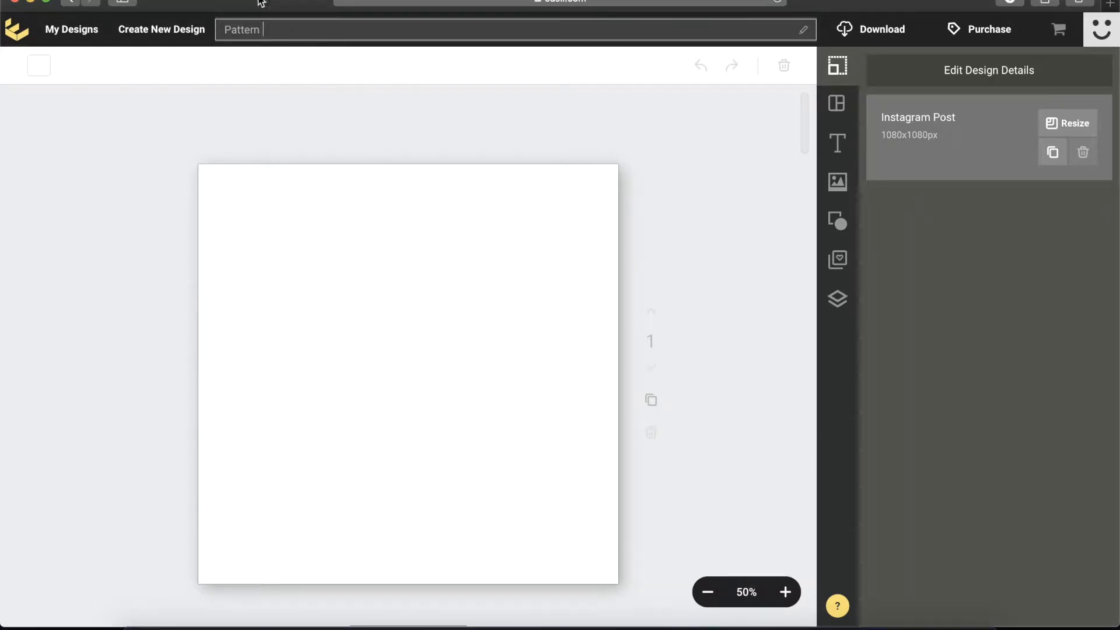
click(300, 108)
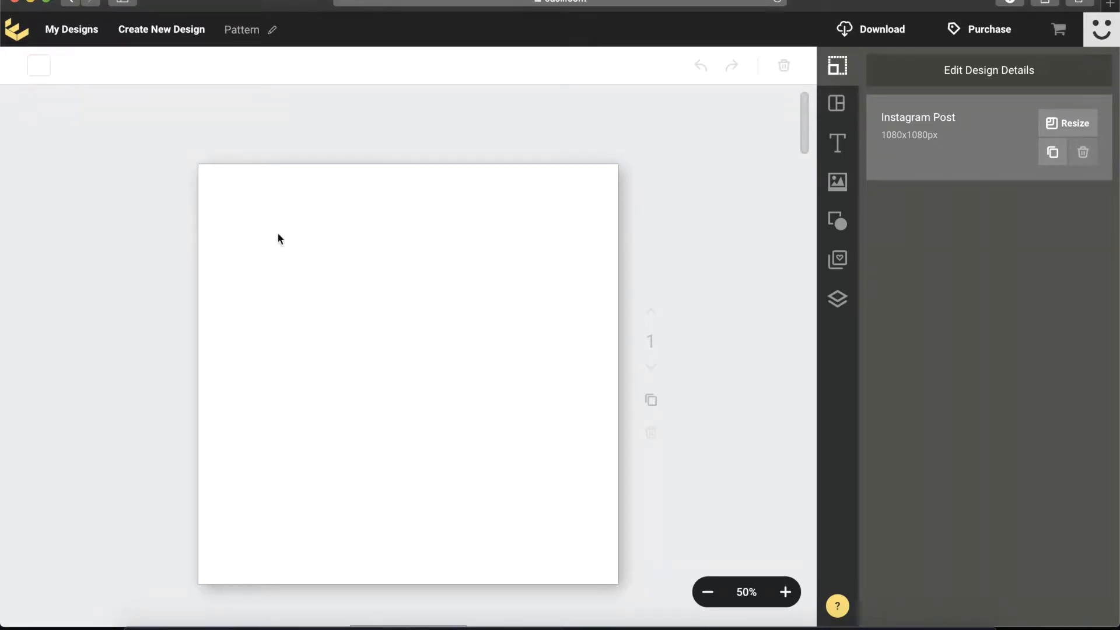
- Set the canvas background color to the pale pink #FEF2F2
click(40, 71)
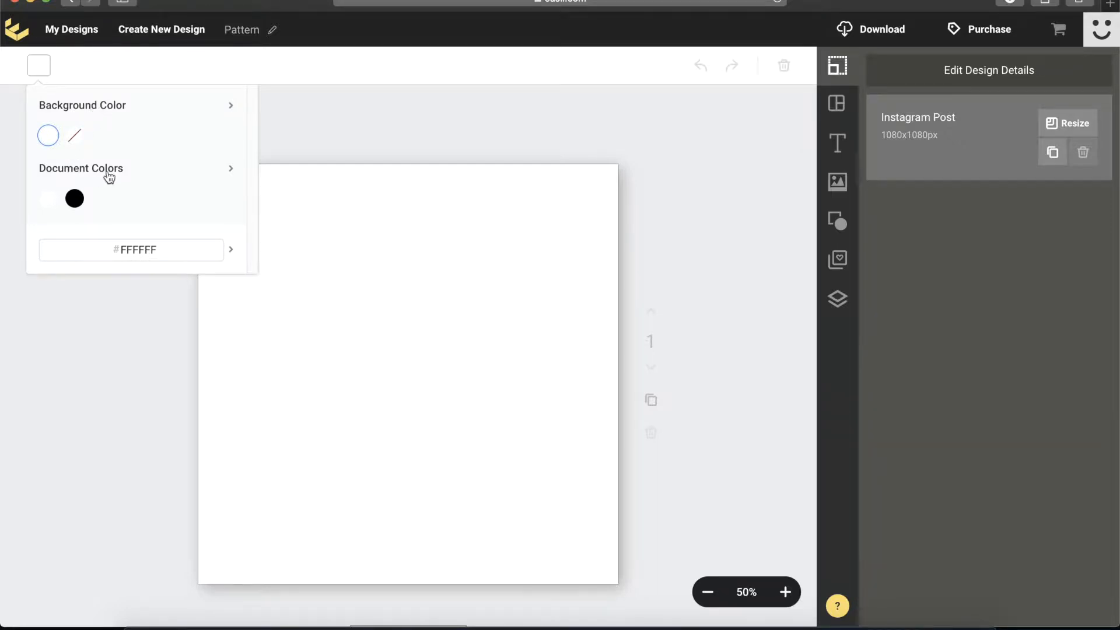
click(145, 251)
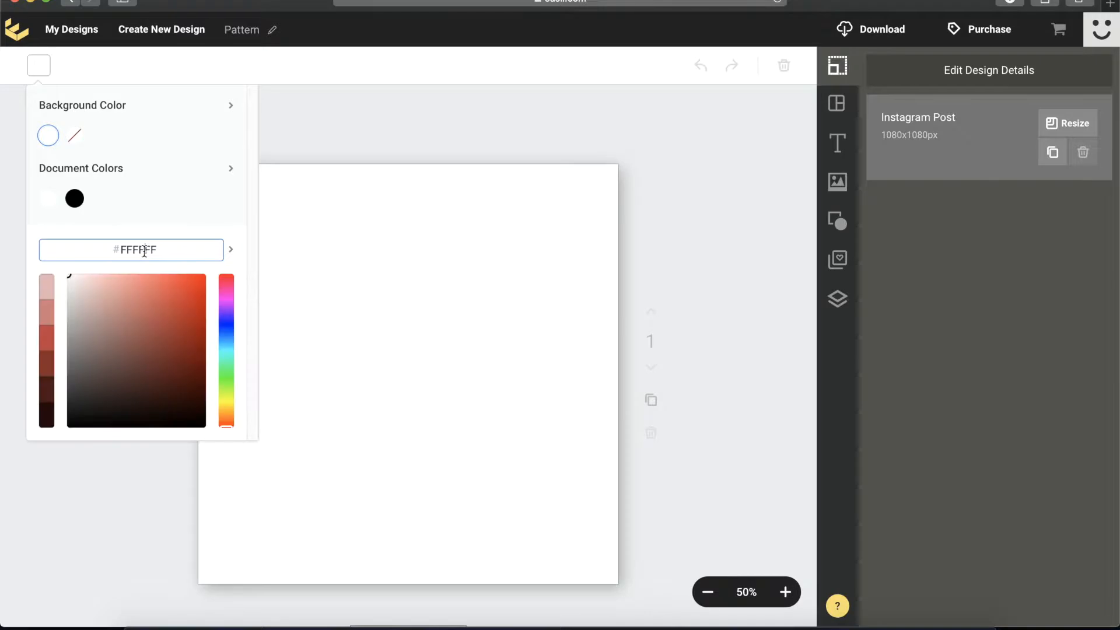
click(78, 275)
drag(78, 274, 72, 274)
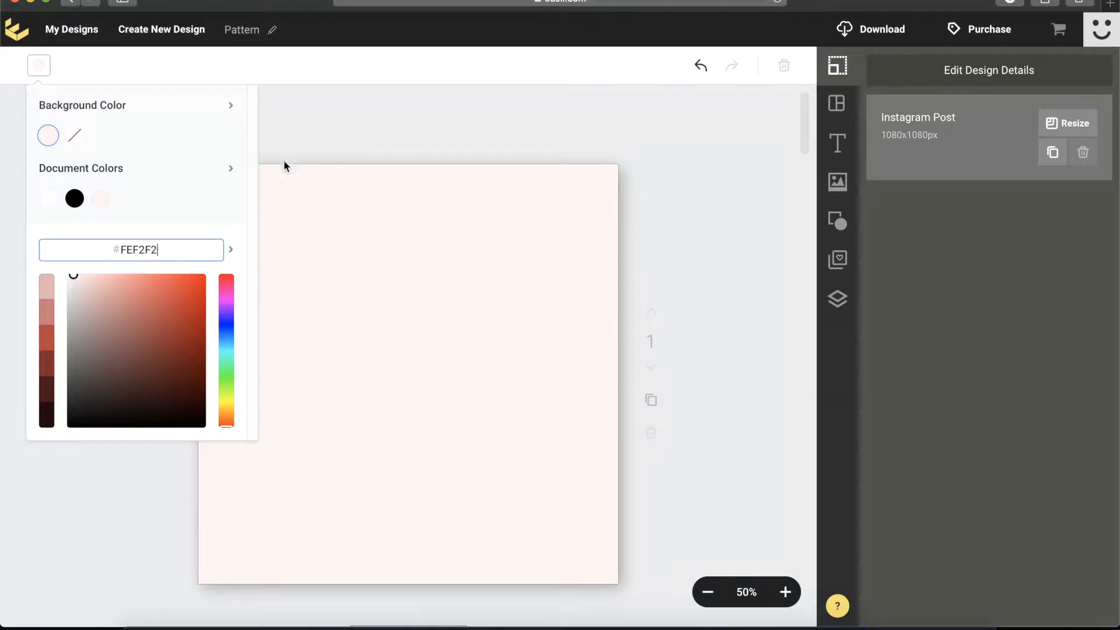
click(348, 126)
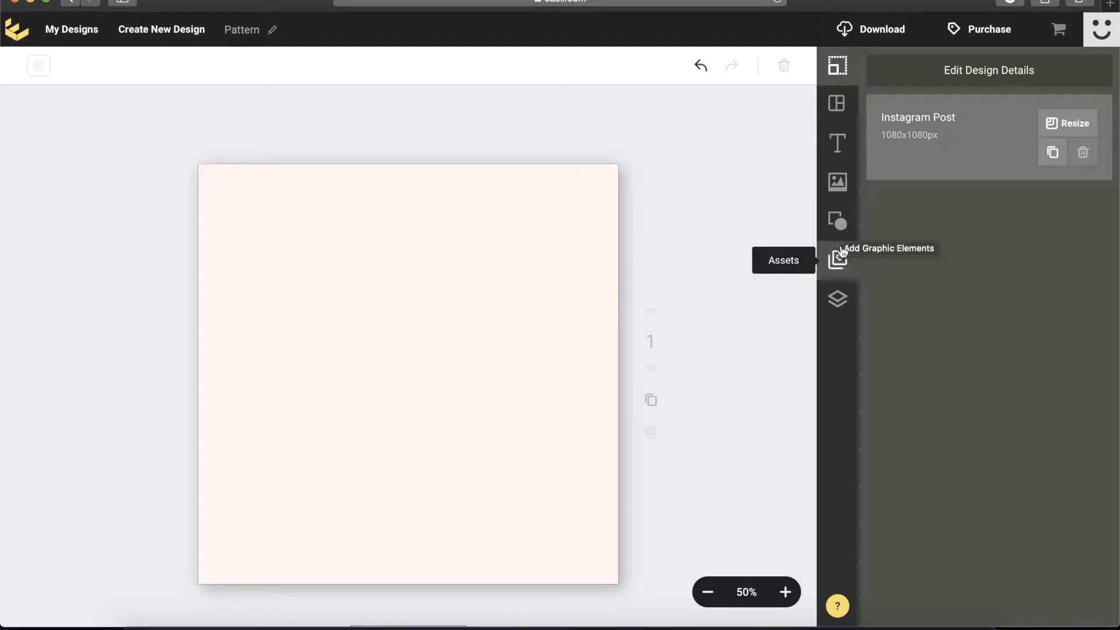
- Add the brown takeaway coffee cup with a red straw from the Icon graphics category to the canvas
click(838, 222)
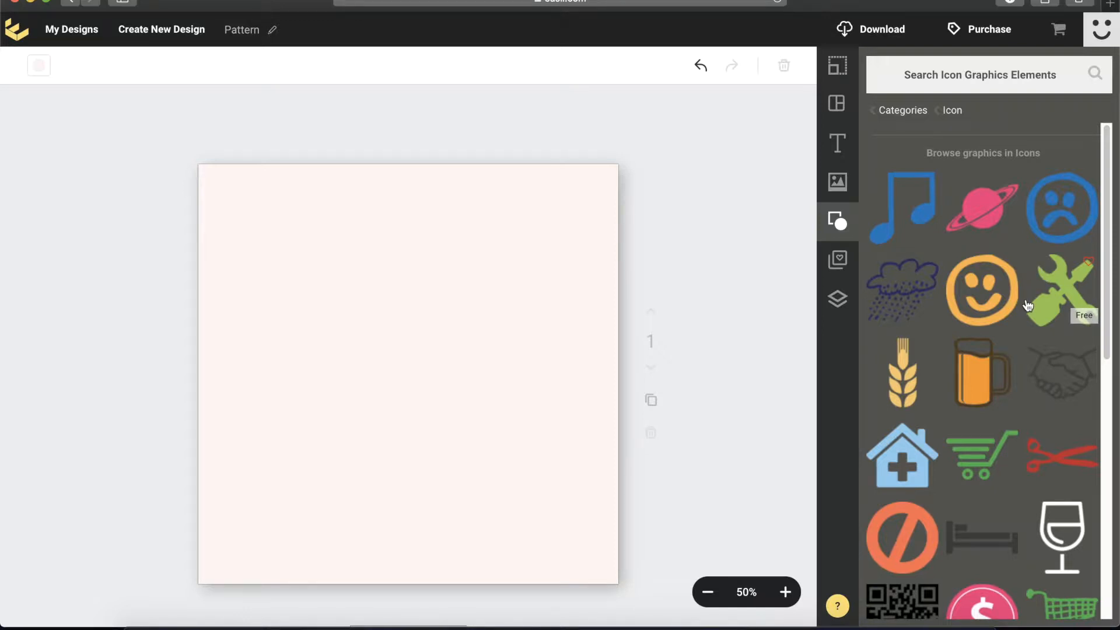
scroll(1027, 306, down, 5)
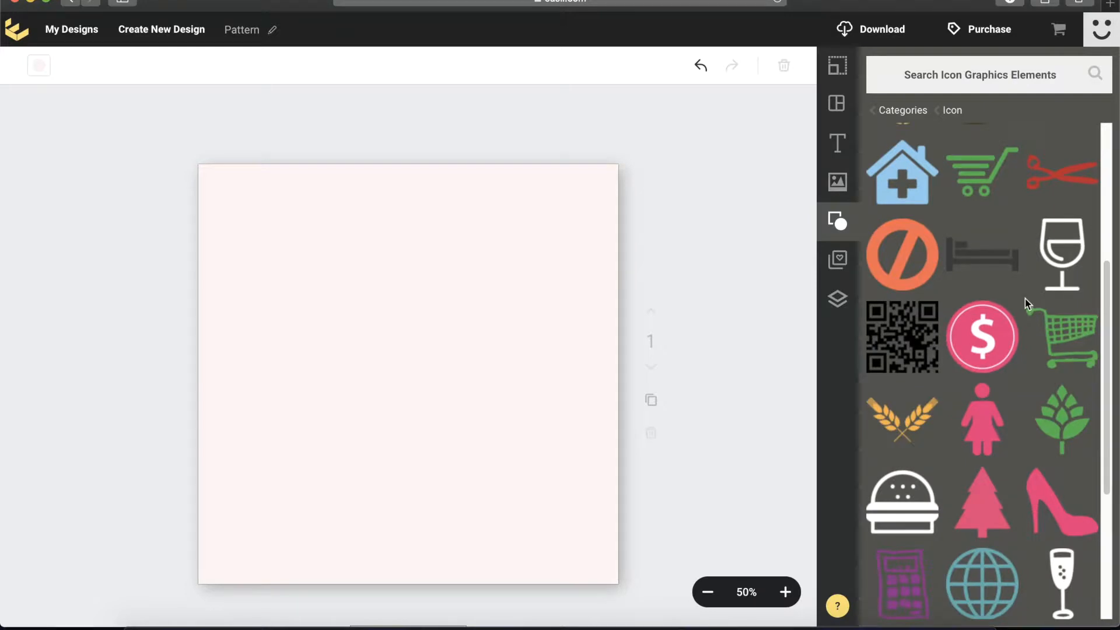
scroll(1025, 299, down, 5)
scroll(1027, 305, down, 2)
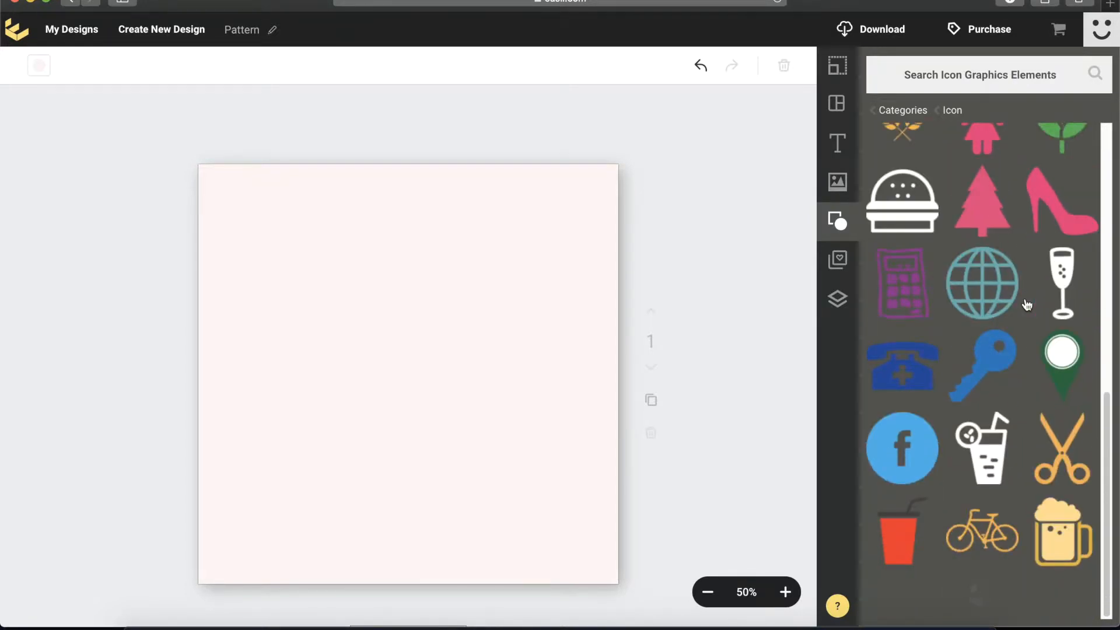
scroll(1026, 304, down, 6)
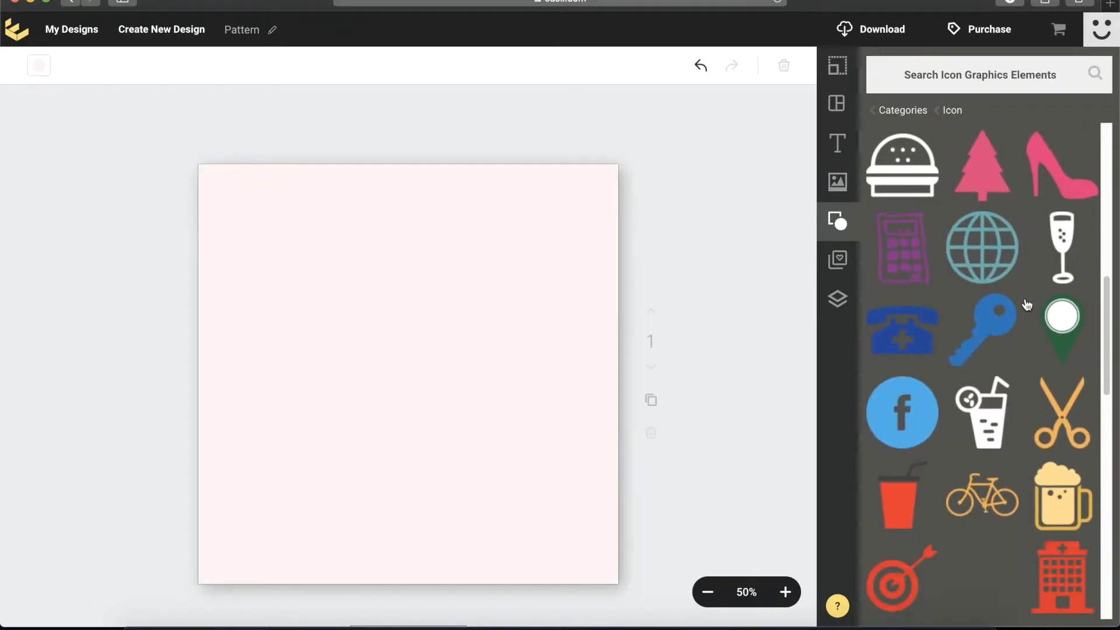
scroll(1026, 298, down, 3)
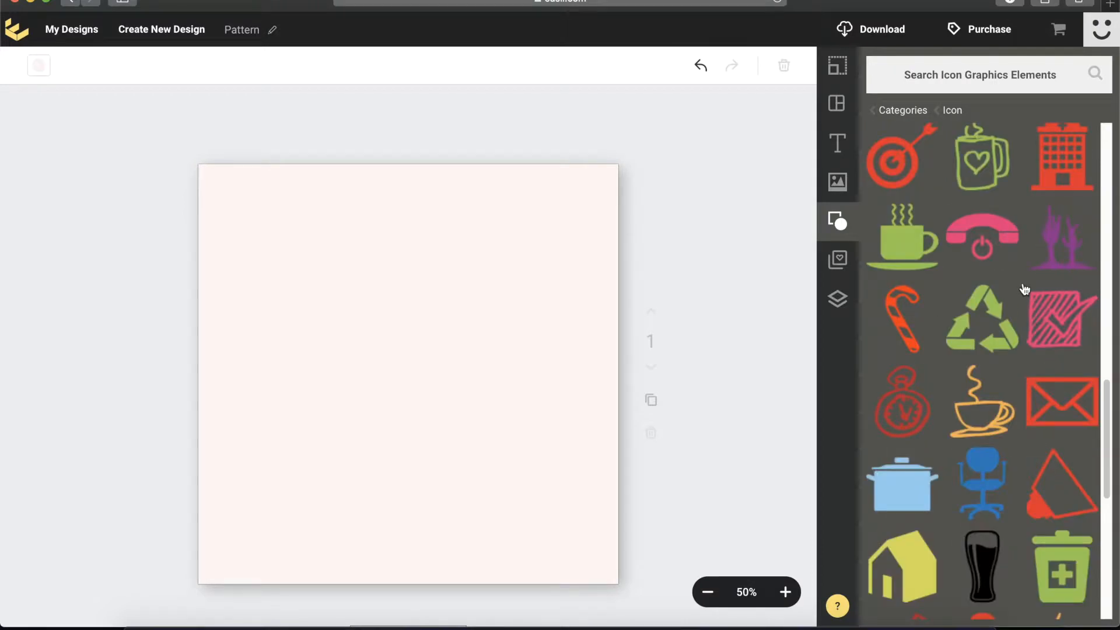
scroll(1024, 290, down, 1)
scroll(1024, 290, down, 7)
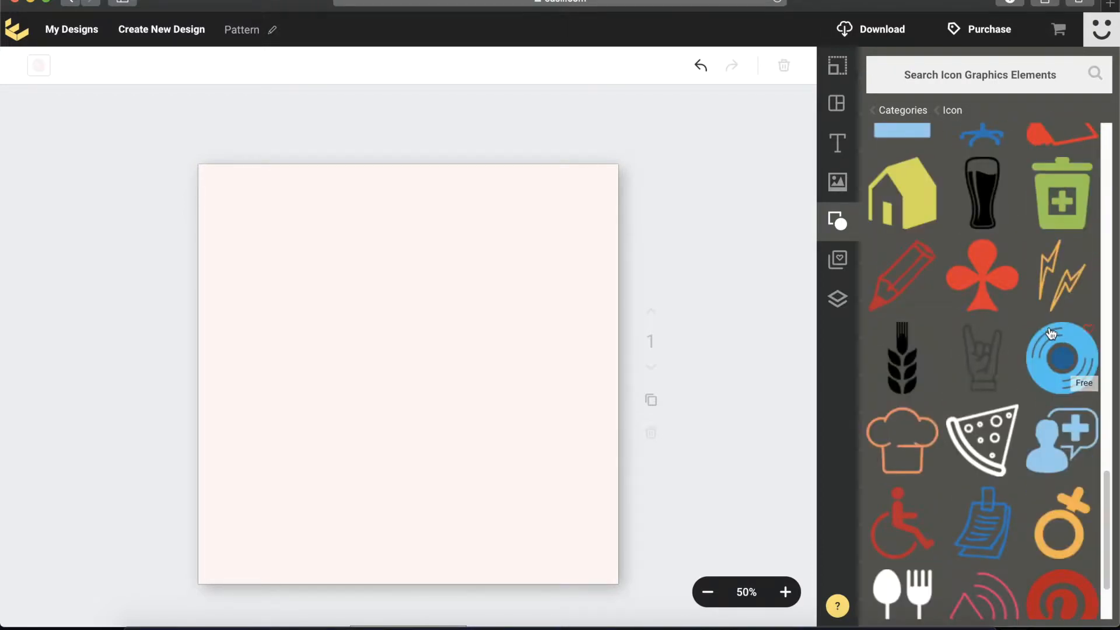
scroll(1050, 333, down, 3)
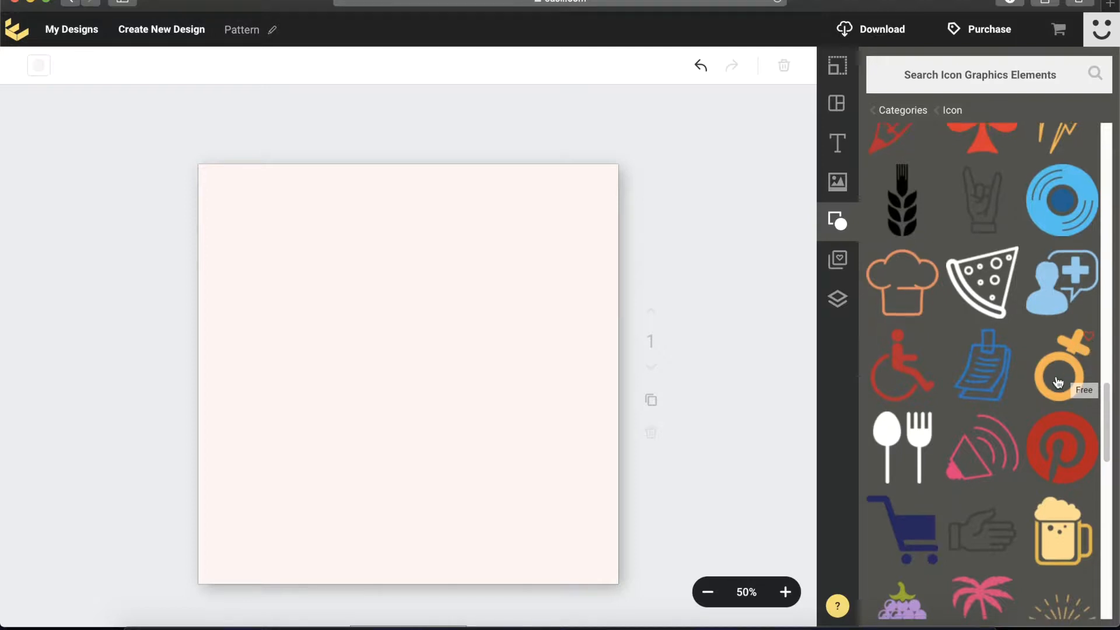
scroll(1057, 381, down, 1)
scroll(1056, 377, down, 3)
scroll(1050, 359, down, 1)
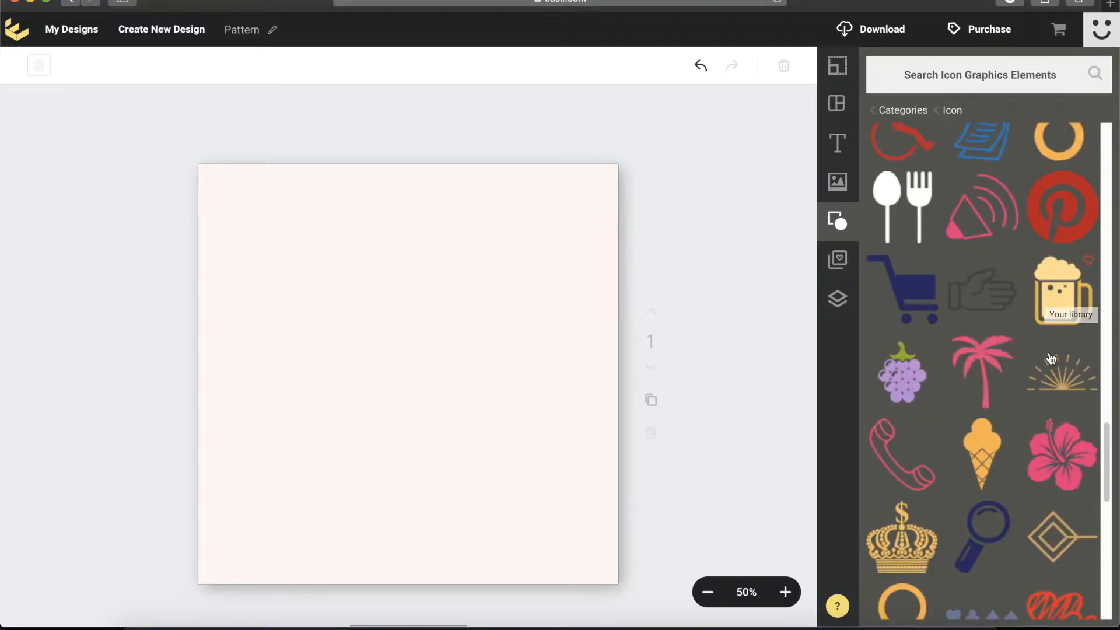
scroll(1050, 358, down, 1)
scroll(1050, 359, down, 2)
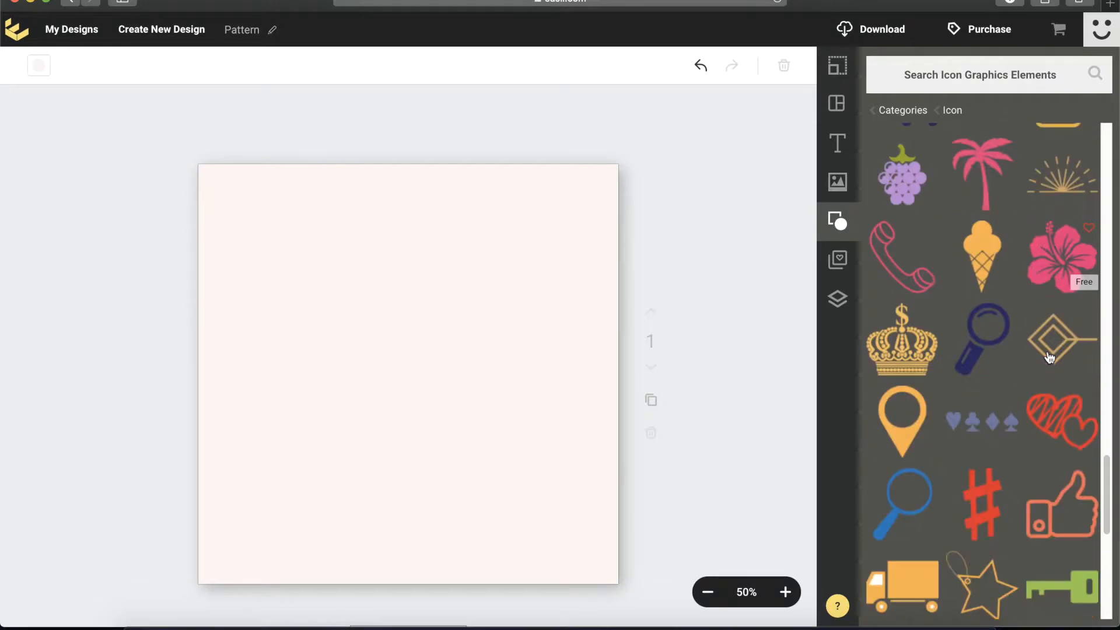
scroll(1051, 359, down, 3)
scroll(1050, 359, down, 5)
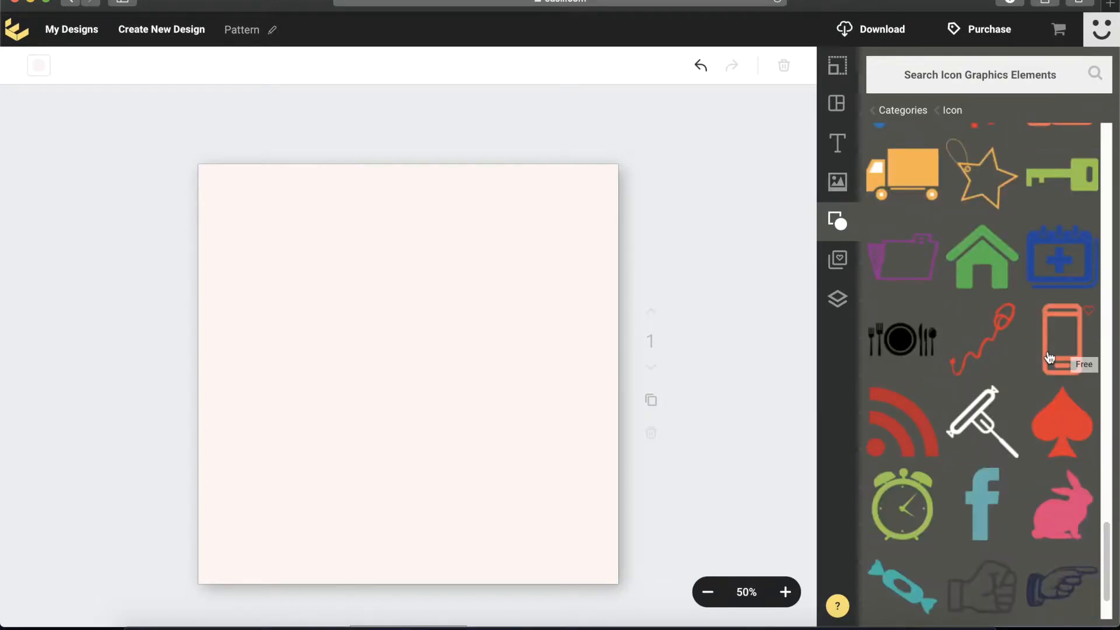
scroll(1050, 358, down, 1)
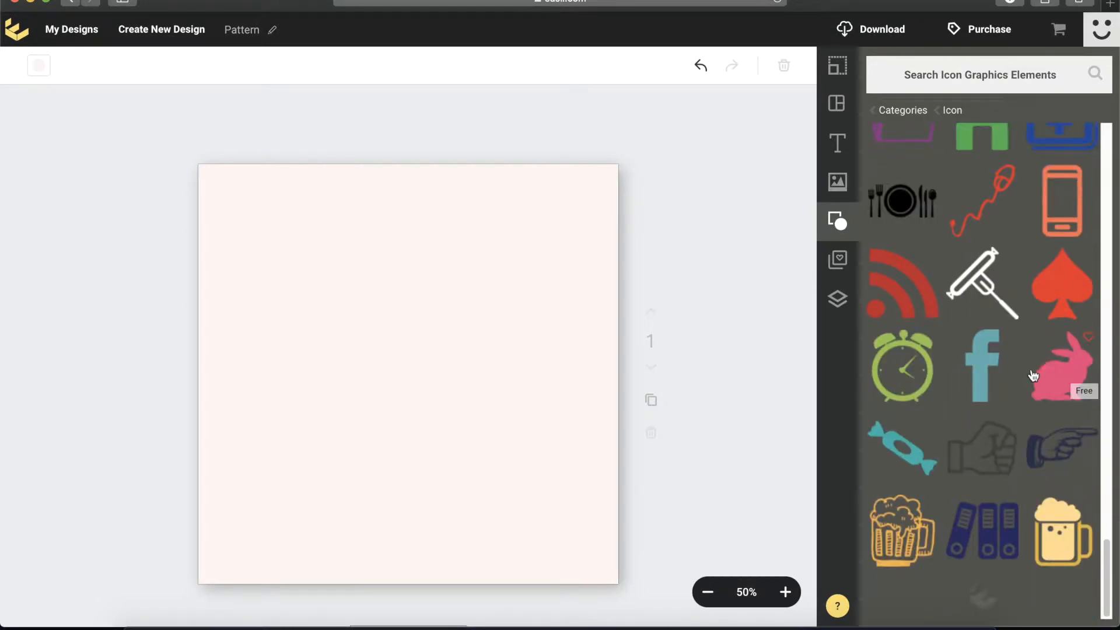
scroll(1033, 378, down, 6)
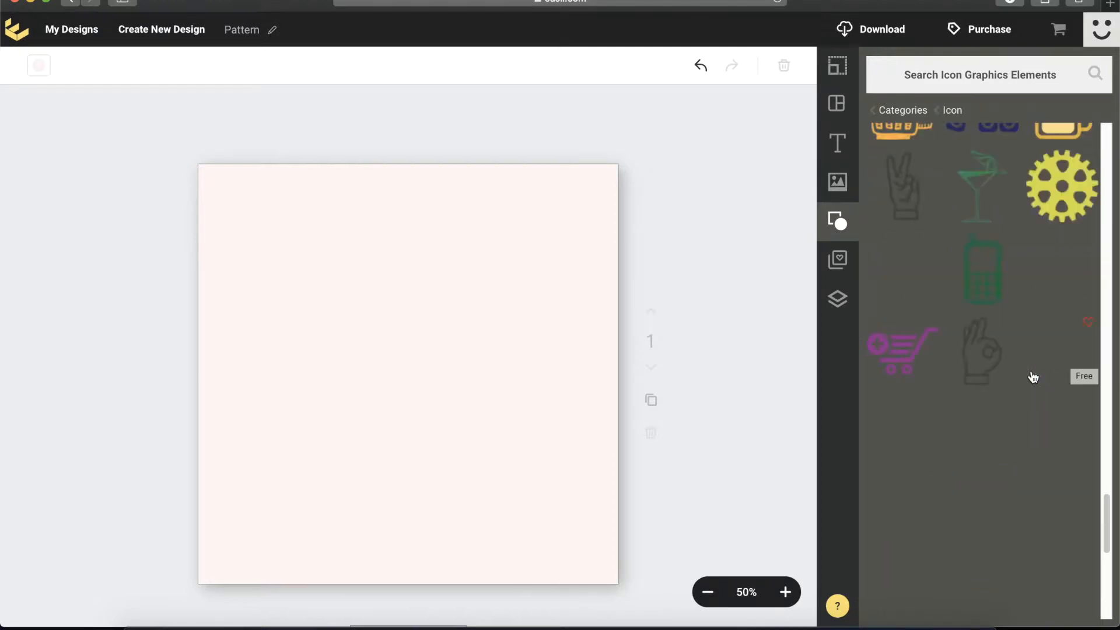
scroll(1031, 376, up, 1)
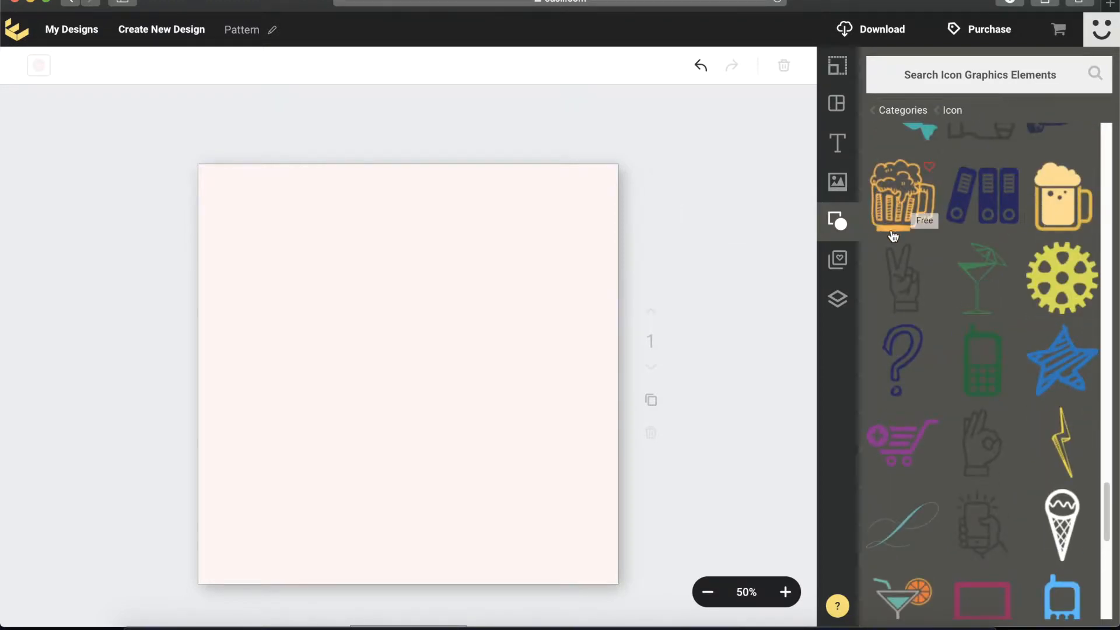
scroll(965, 350, down, 1)
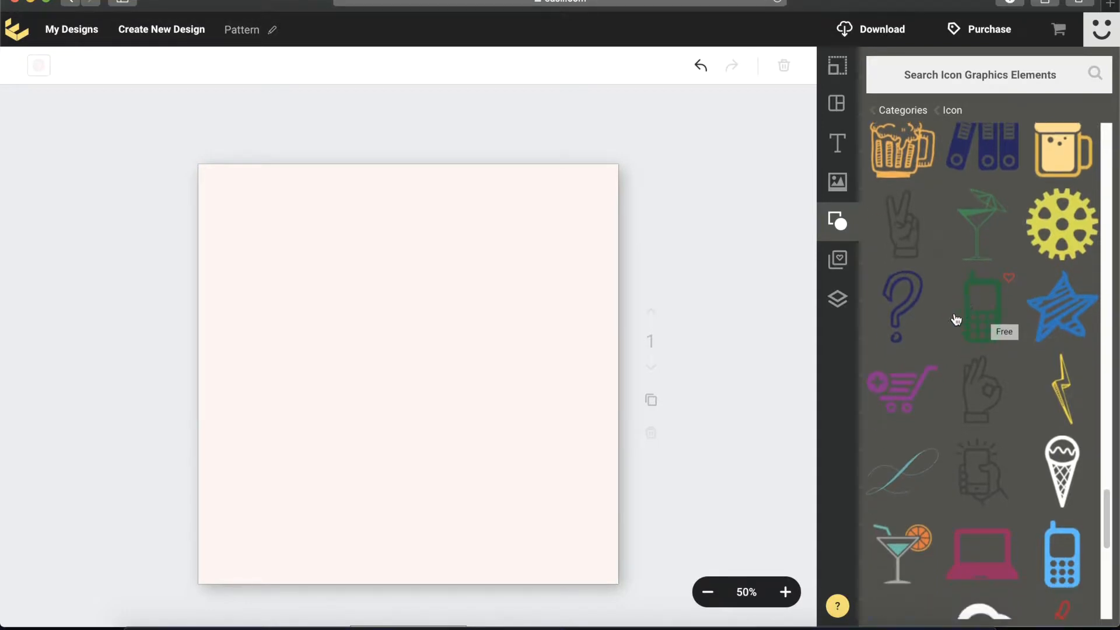
scroll(960, 315, down, 3)
scroll(956, 319, down, 2)
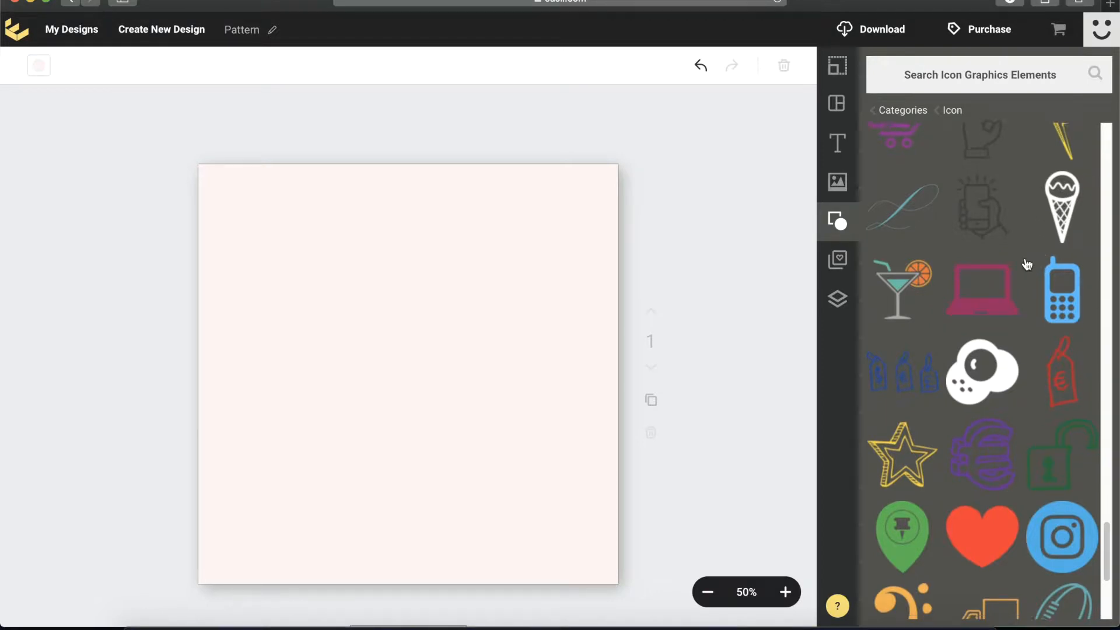
scroll(1028, 265, down, 6)
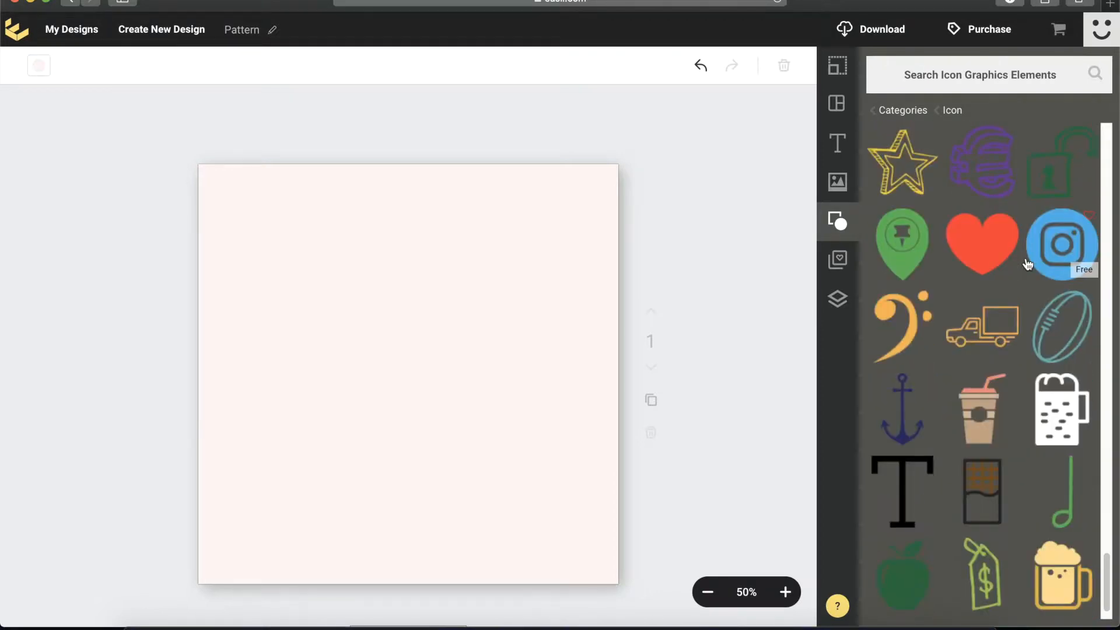
click(988, 411)
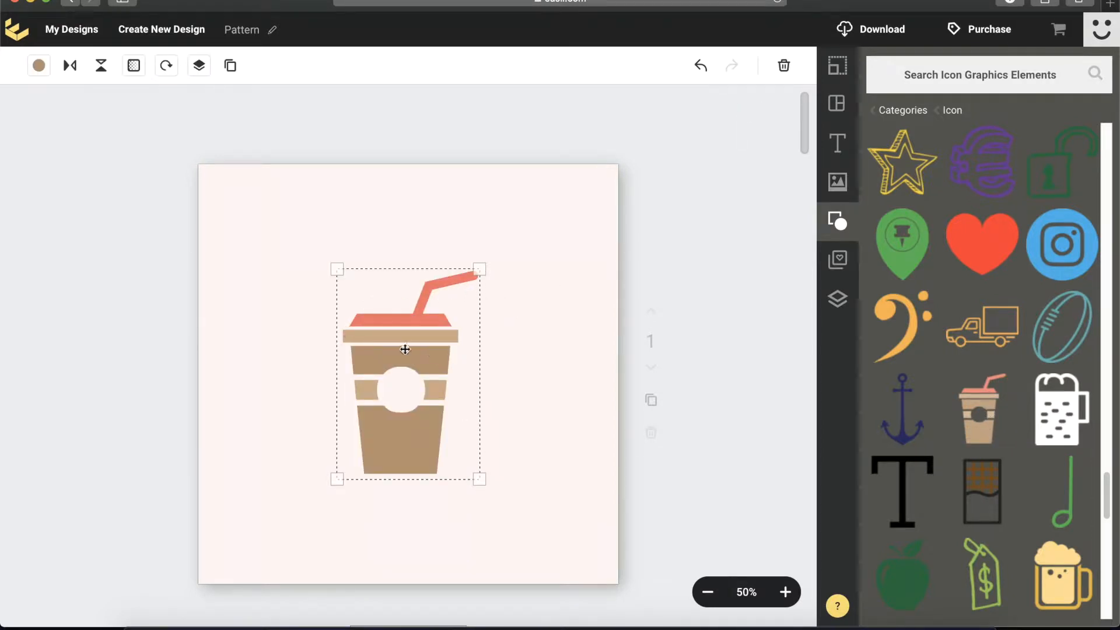
- Shrink the coffee cup and place it in the canvas's upper-left corner, with its straw running off the upper edge
drag(404, 341, 383, 275)
drag(450, 411, 221, 198)
drag(260, 237, 273, 266)
drag(236, 232, 232, 216)
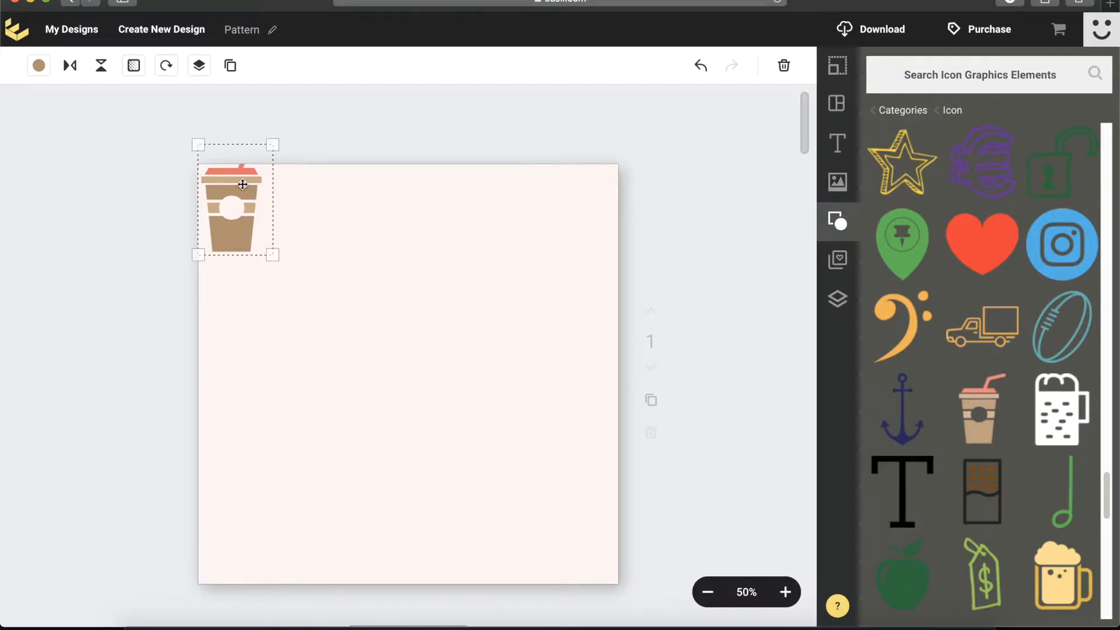
drag(226, 178, 228, 185)
- Duplicate the cup and place the copy directly below the first one, aligned along the canvas's left edge
click(230, 66)
drag(245, 221, 222, 327)
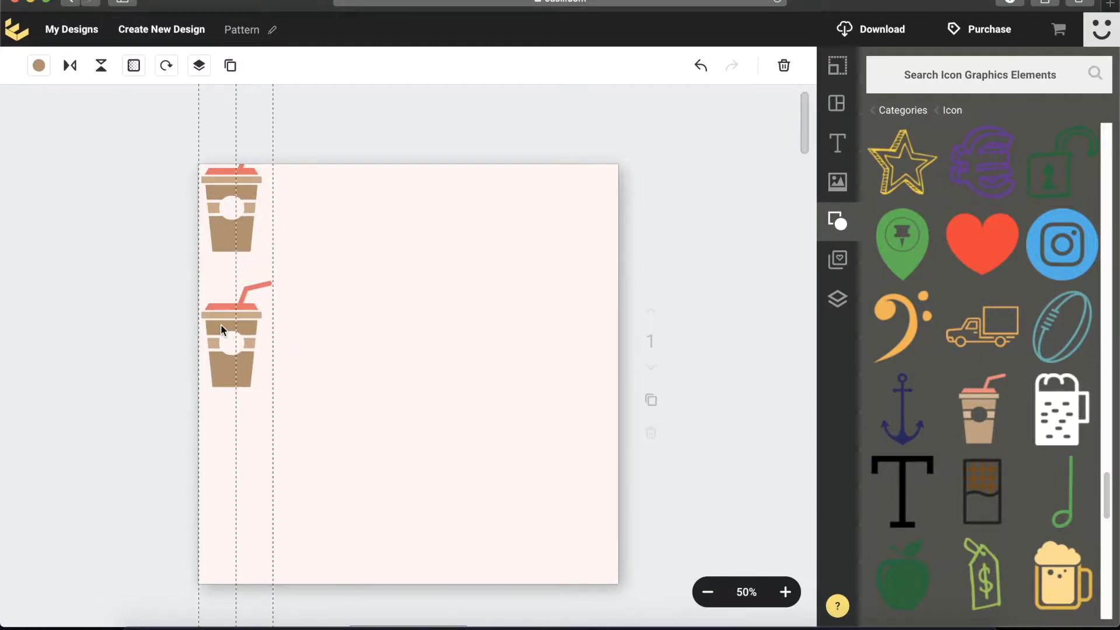
drag(221, 325, 244, 315)
drag(243, 316, 244, 311)
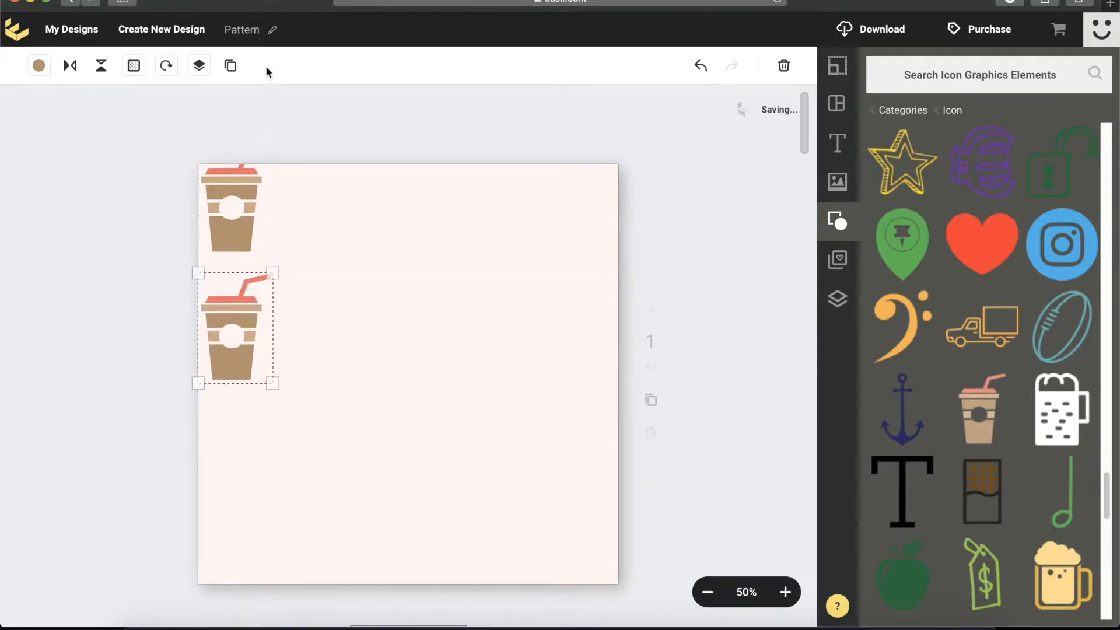
- Duplicate the cup twice more to complete an evenly spaced left column, with the lowest cup cropped by the canvas's bottom edge
click(236, 70)
drag(267, 333, 232, 435)
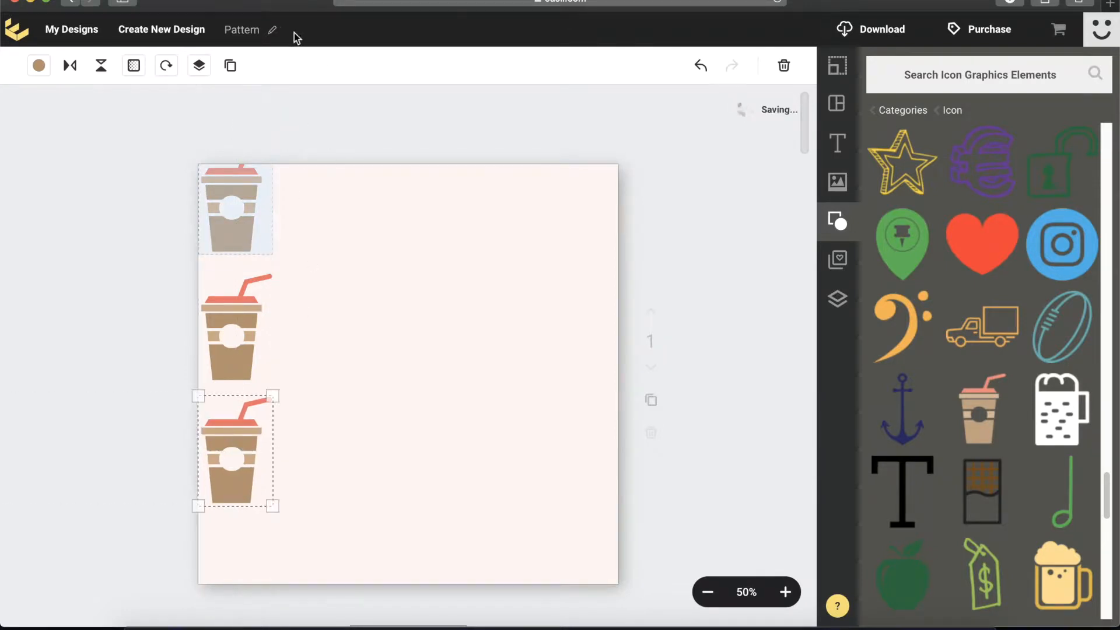
click(230, 66)
drag(223, 502, 225, 568)
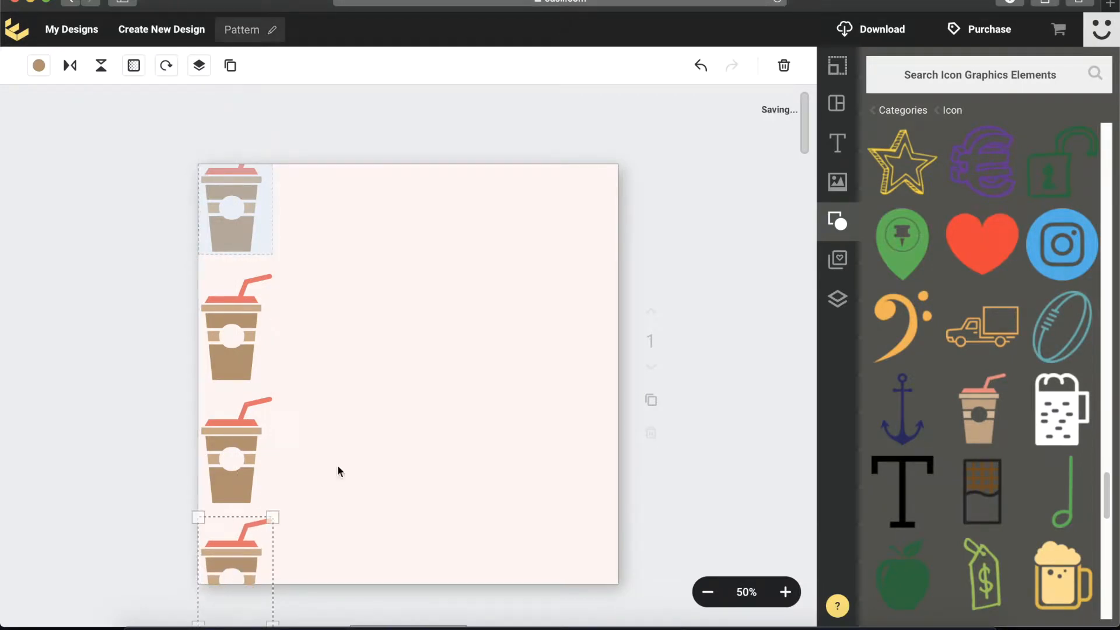
click(407, 391)
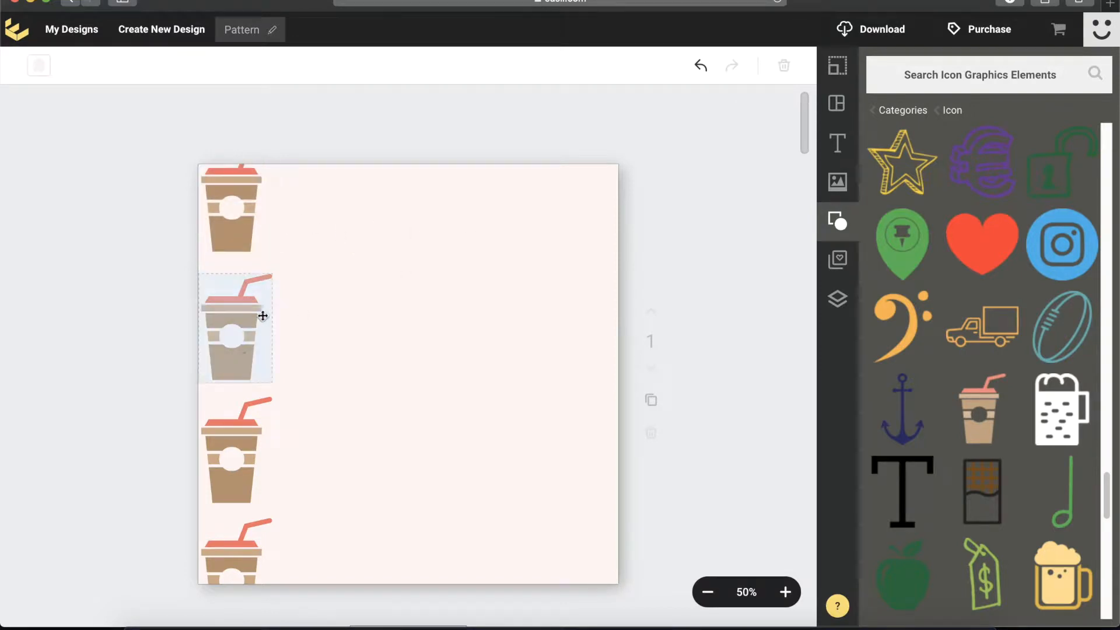
- Duplicate the whole left cup column and place the copy beside it as a second column, staggered by half a row
click(231, 216)
shift+click(232, 327)
shift+click(227, 452)
shift+click(225, 537)
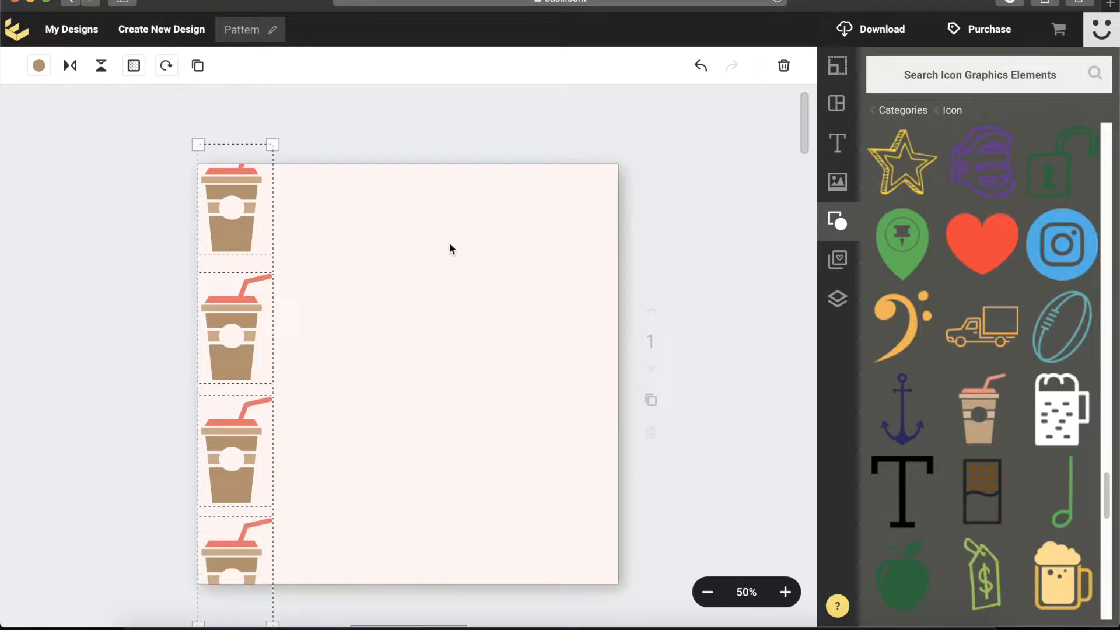
click(198, 67)
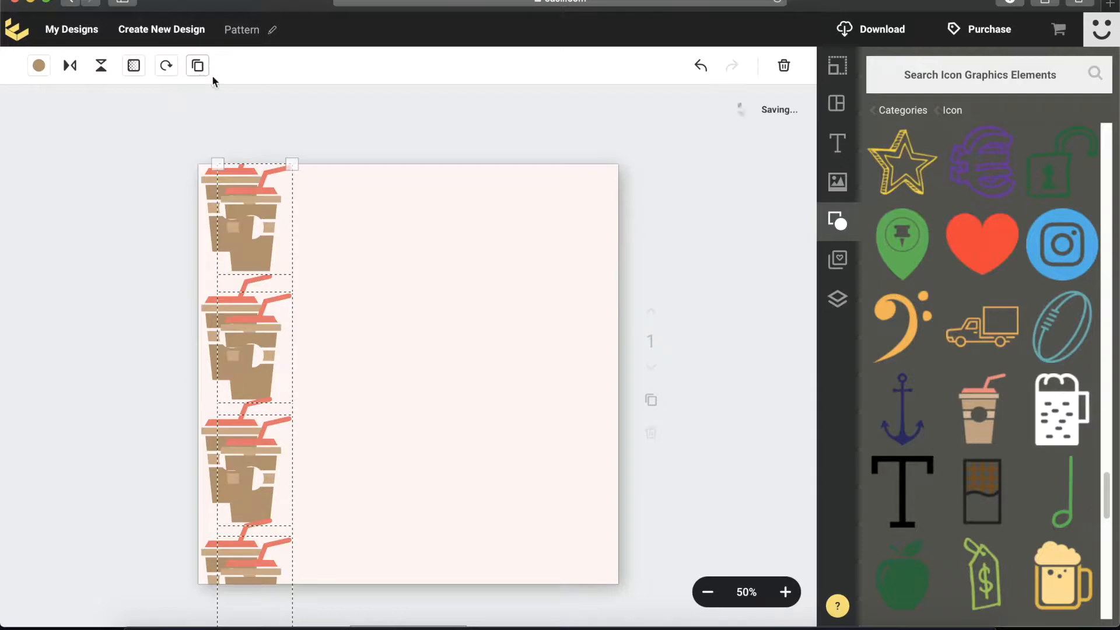
drag(255, 225, 313, 136)
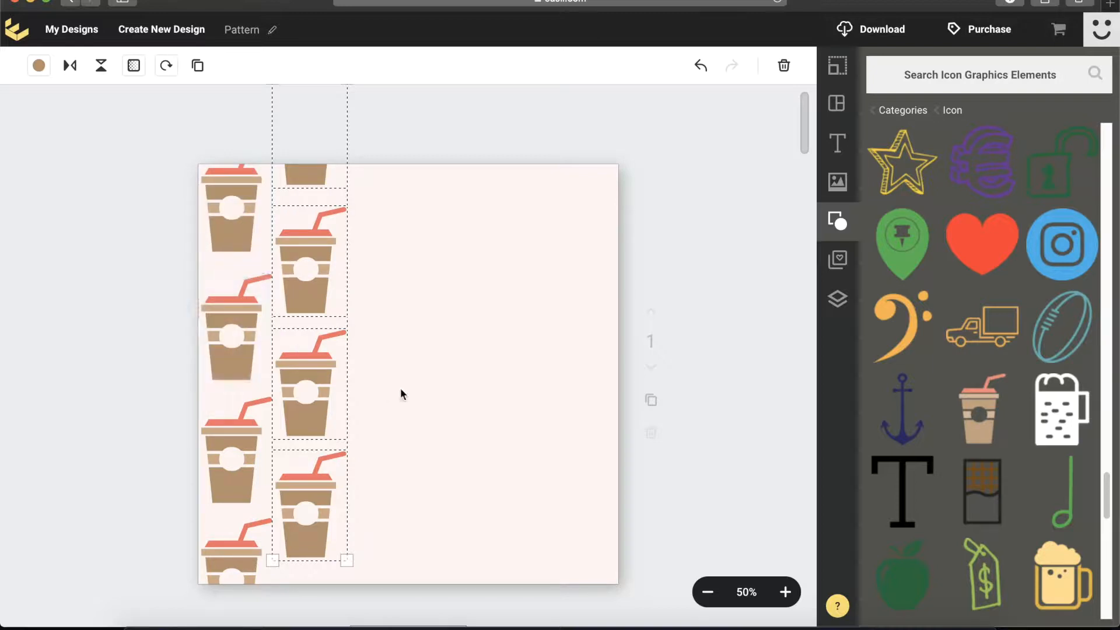
drag(310, 490, 309, 495)
click(463, 390)
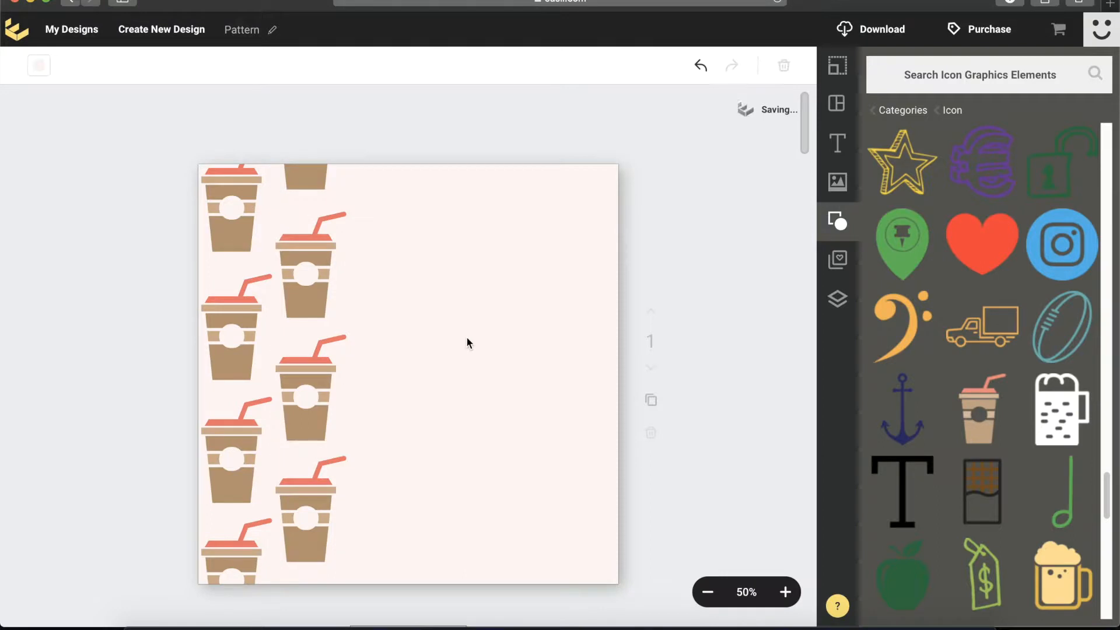
- Duplicate the left cup column again and place the copy as a third column at the same height, leaving a gap after the second
click(220, 192)
shift+click(230, 353)
shift+click(225, 454)
shift+click(211, 553)
click(200, 68)
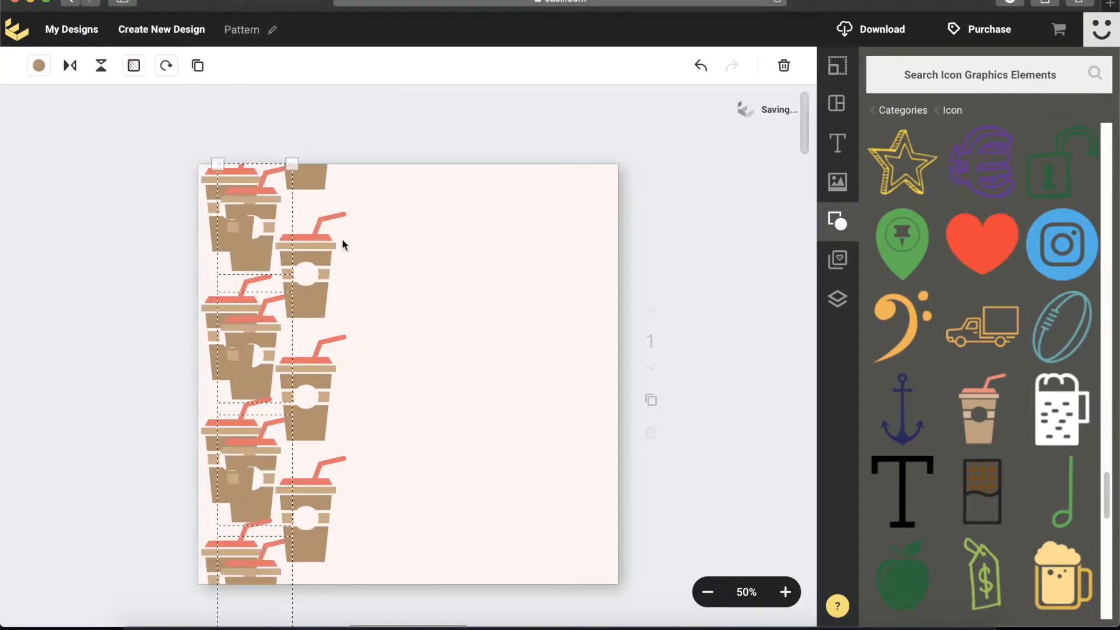
drag(262, 222, 440, 196)
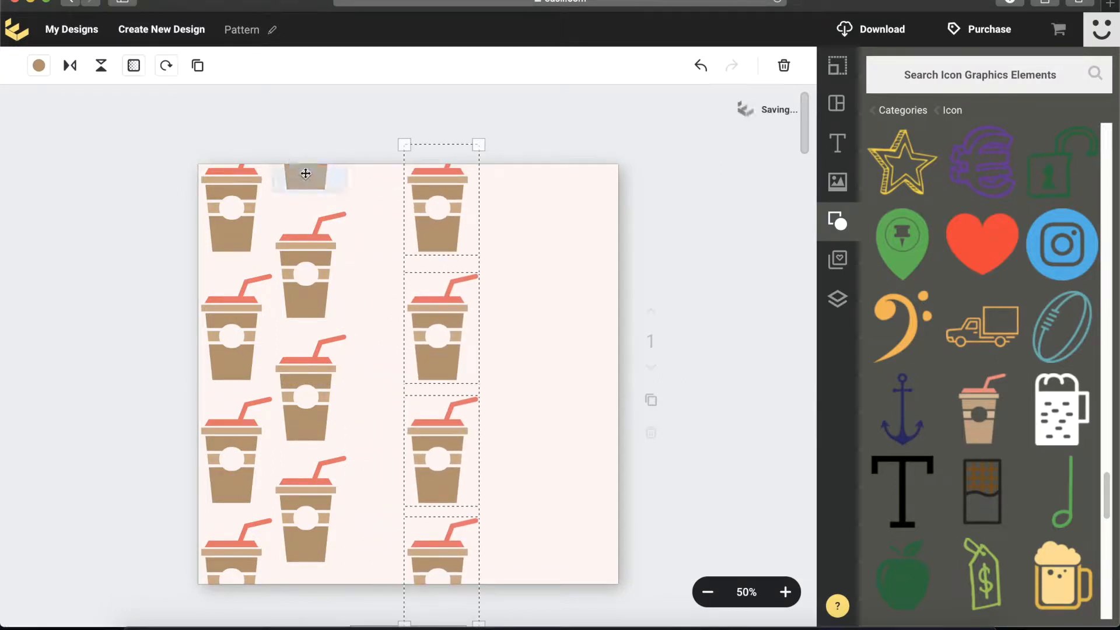
- Shift the four cups of the second column sideways so they sit midway between the first and third columns
click(305, 175)
shift+click(303, 256)
shift+click(320, 362)
shift+click(314, 484)
drag(314, 231, 341, 235)
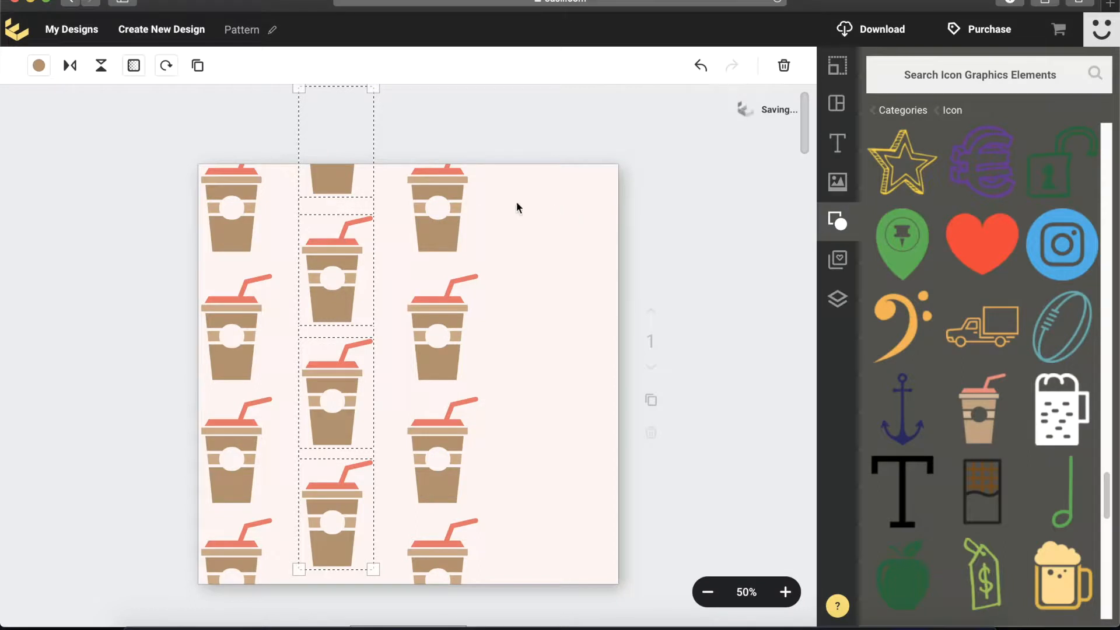
- Try to shift the third cup column slightly to the right
click(431, 193)
shift+click(442, 330)
shift+click(434, 461)
shift+click(431, 555)
drag(444, 202, 479, 202)
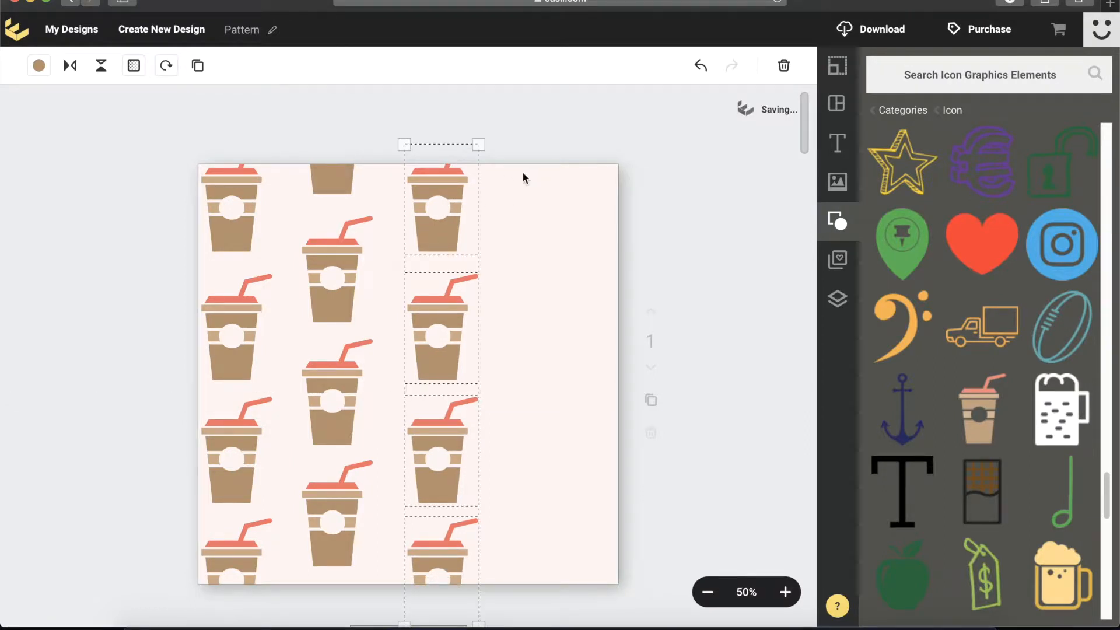
- Duplicate the staggered second column and place the copy as a fourth column beyond the third, level with the original
click(337, 175)
shift+click(328, 280)
shift+click(327, 400)
shift+click(323, 532)
click(197, 66)
drag(358, 177, 542, 159)
click(630, 158)
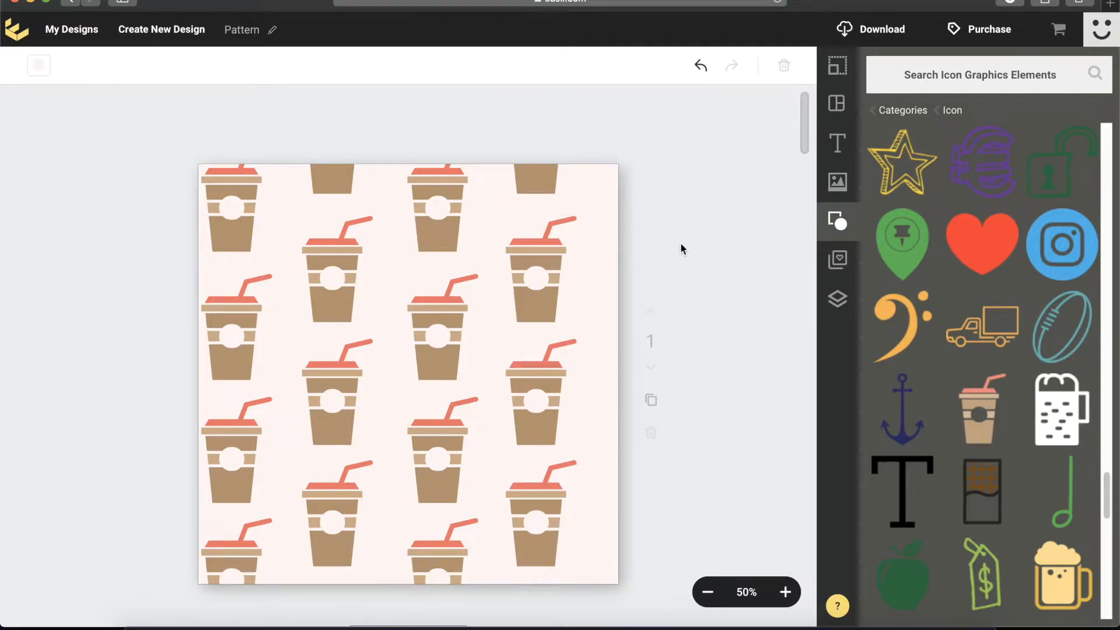
- Select all the cups in the four columns and shift them together slightly right to balance the side margins
click(231, 228)
click(135, 272)
click(218, 208)
shift+click(204, 356)
shift+click(201, 449)
shift+click(237, 528)
shift+click(350, 532)
shift+click(321, 401)
shift+click(344, 264)
shift+click(342, 182)
shift+click(445, 187)
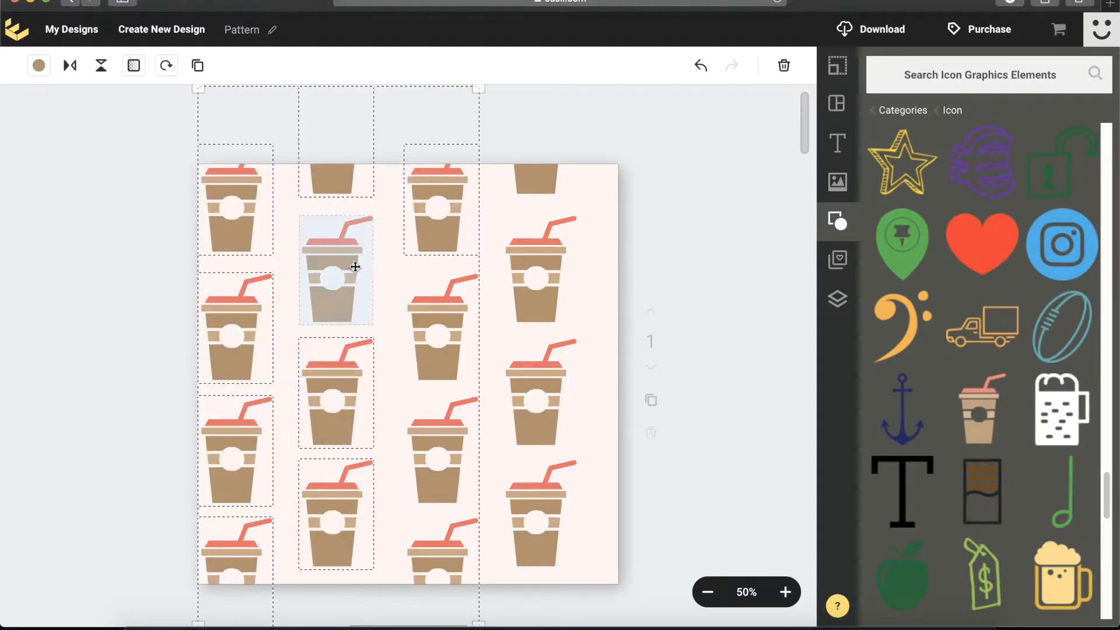
shift+click(453, 366)
shift+click(448, 476)
shift+click(463, 547)
shift+click(537, 513)
shift+click(545, 395)
shift+click(551, 274)
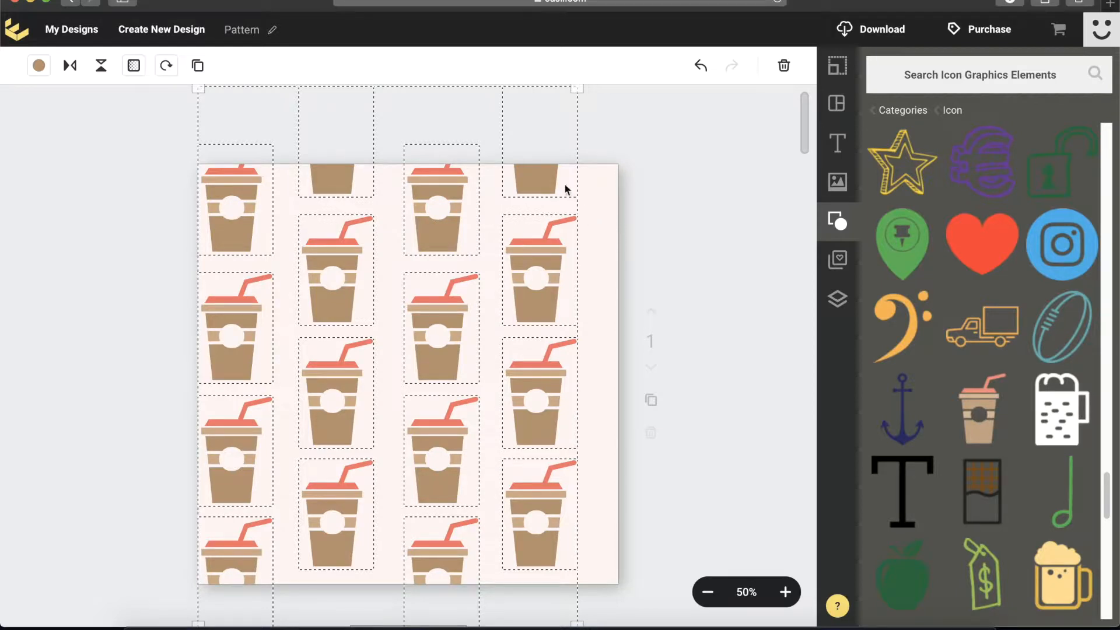
drag(539, 175, 562, 176)
click(671, 199)
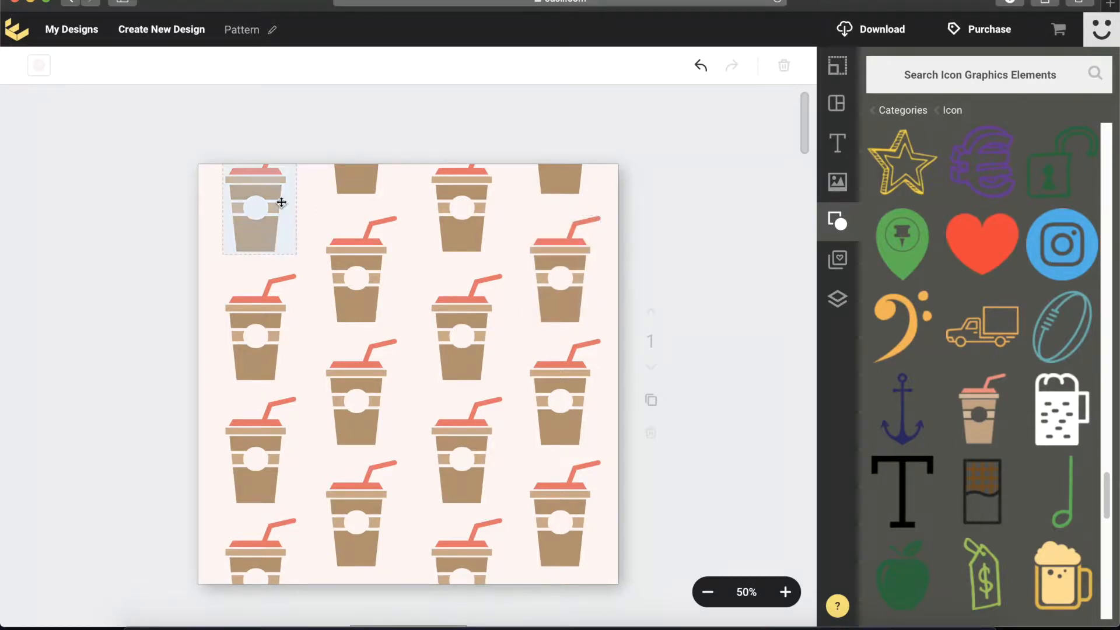
- Select all the cups and scale the whole group down, freeing space along the canvas's upper and right edges
click(257, 220)
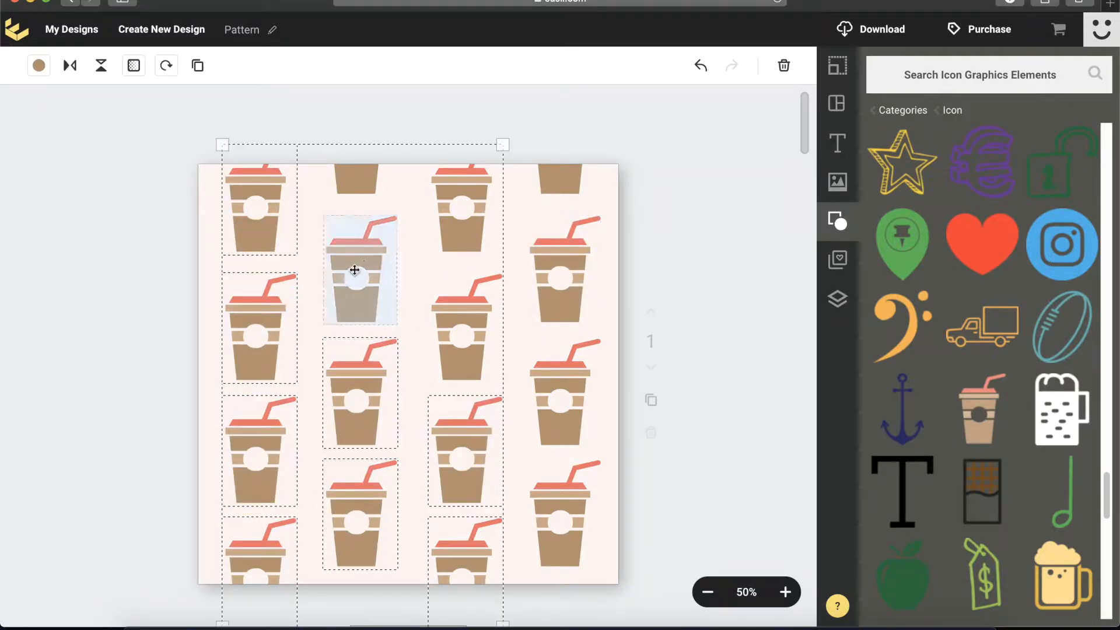
shift+click(560, 180)
shift+click(561, 301)
shift+click(562, 409)
shift+click(565, 523)
drag(602, 89, 525, 170)
click(458, 216)
mouse_move(413, 283)
mouse_down()
mouse_move(408, 272)
mouse_move(413, 282)
mouse_up()
click(163, 188)
click(251, 278)
shift+click(334, 239)
shift+click(408, 259)
shift+click(500, 242)
shift+click(502, 344)
shift+click(502, 440)
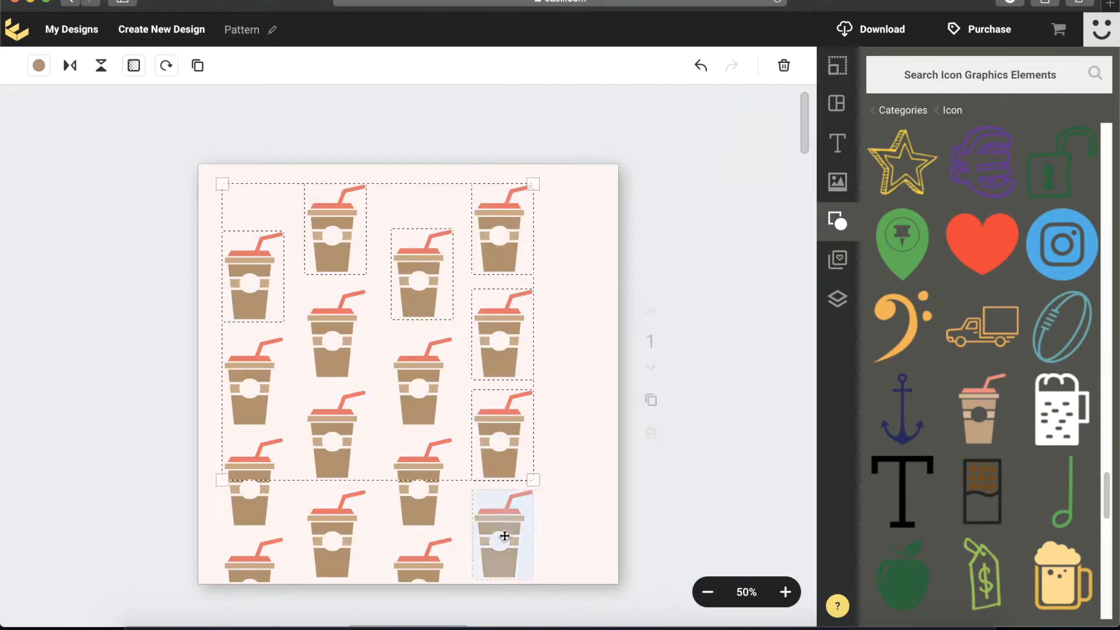
shift+click(335, 451)
shift+click(332, 536)
shift+click(252, 563)
shift+click(253, 490)
shift+click(255, 402)
click(392, 182)
- Select the cups across the pattern and nudge the fourth column's top cup slightly down
click(252, 286)
shift+click(255, 388)
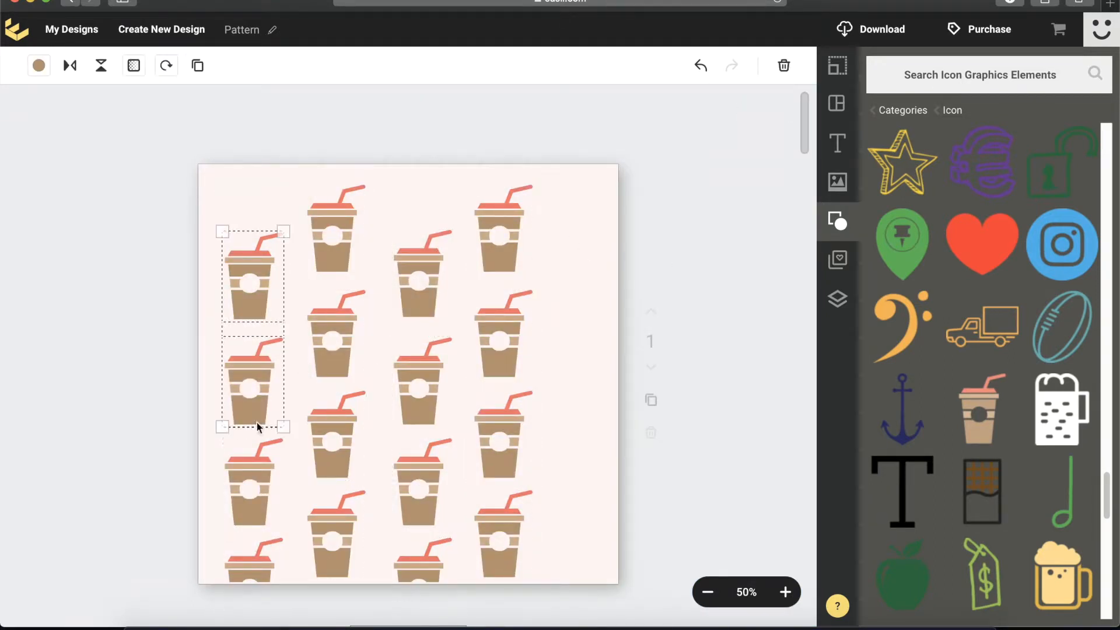
shift+click(332, 338)
shift+click(335, 239)
shift+click(419, 280)
shift+click(422, 386)
shift+click(427, 465)
shift+click(421, 563)
shift+click(501, 543)
shift+click(502, 442)
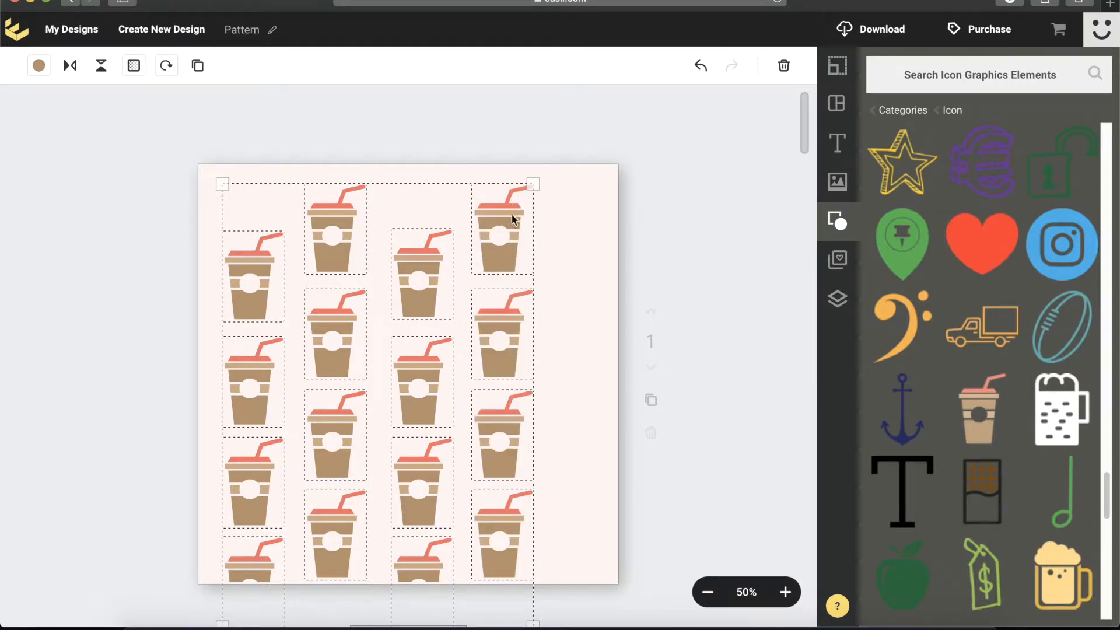
drag(512, 218, 512, 220)
click(603, 294)
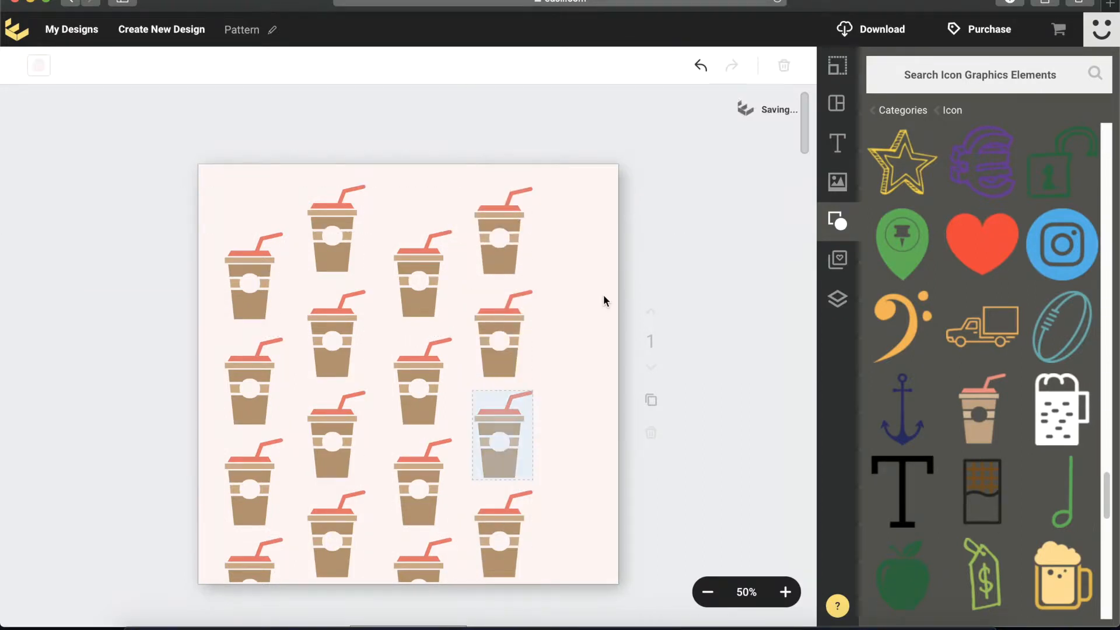
- Duplicate a cup twice and place the copies above the first and third columns, cropped by the canvas's upper edge
click(510, 232)
click(230, 65)
click(236, 153)
click(231, 65)
click(421, 150)
click(573, 309)
click(420, 478)
click(249, 492)
click(501, 437)
click(497, 229)
- Duplicate the fourth column as a staggered fifth column and add one more cup copy below it, cropped by the canvas's bottom edge
click(515, 347)
shift+click(521, 255)
shift+click(508, 446)
shift+click(507, 547)
click(199, 66)
drag(521, 257, 578, 183)
click(575, 484)
click(230, 65)
drag(592, 502, 576, 588)
click(717, 152)
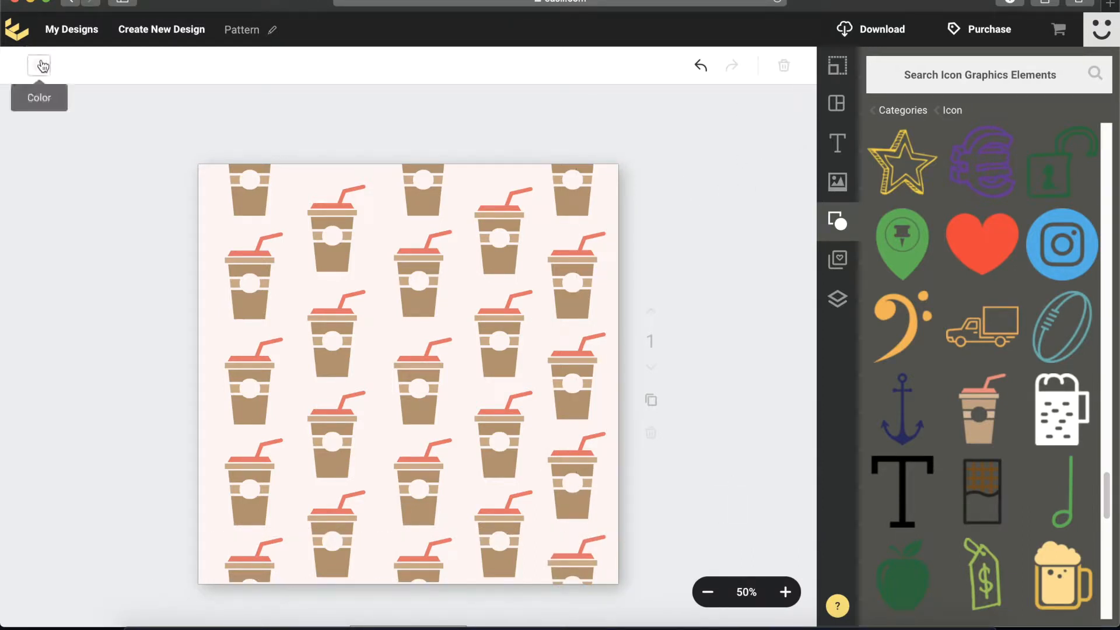
- Add the orange square from the Shapes graphics category, enlarge it and centre it over the cup pattern
click(841, 224)
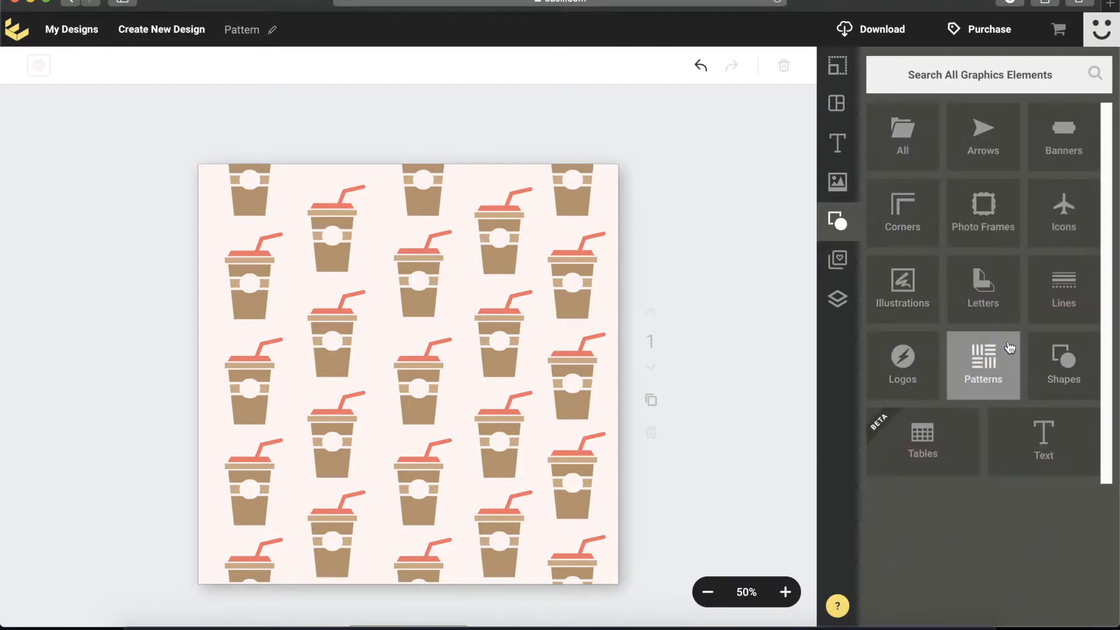
click(1065, 359)
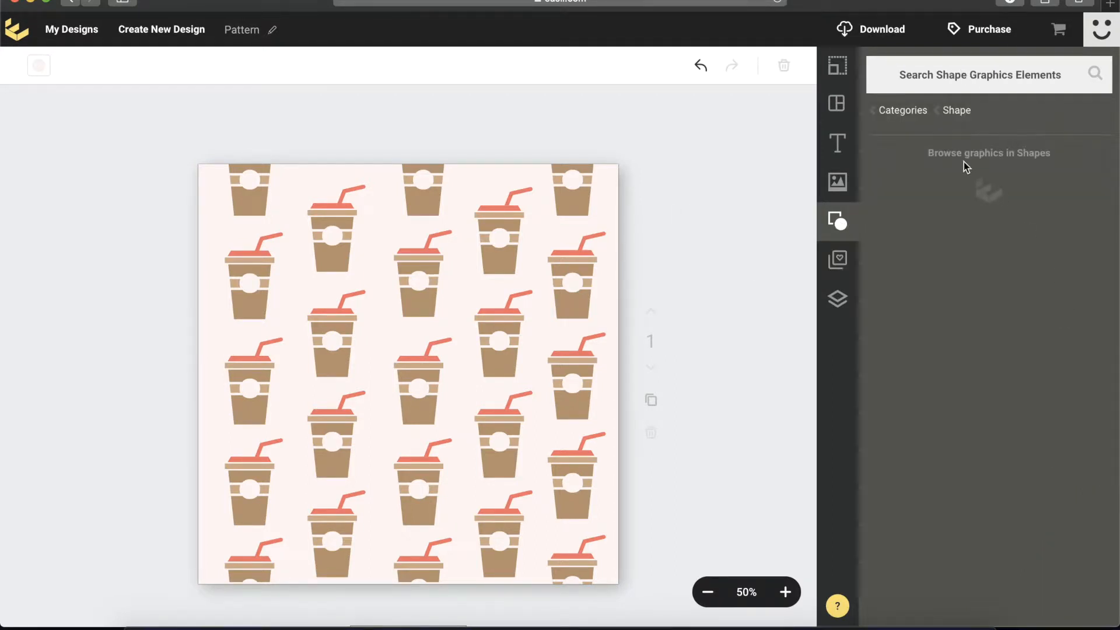
click(931, 215)
drag(304, 269, 268, 234)
drag(513, 479, 562, 562)
drag(493, 368, 474, 379)
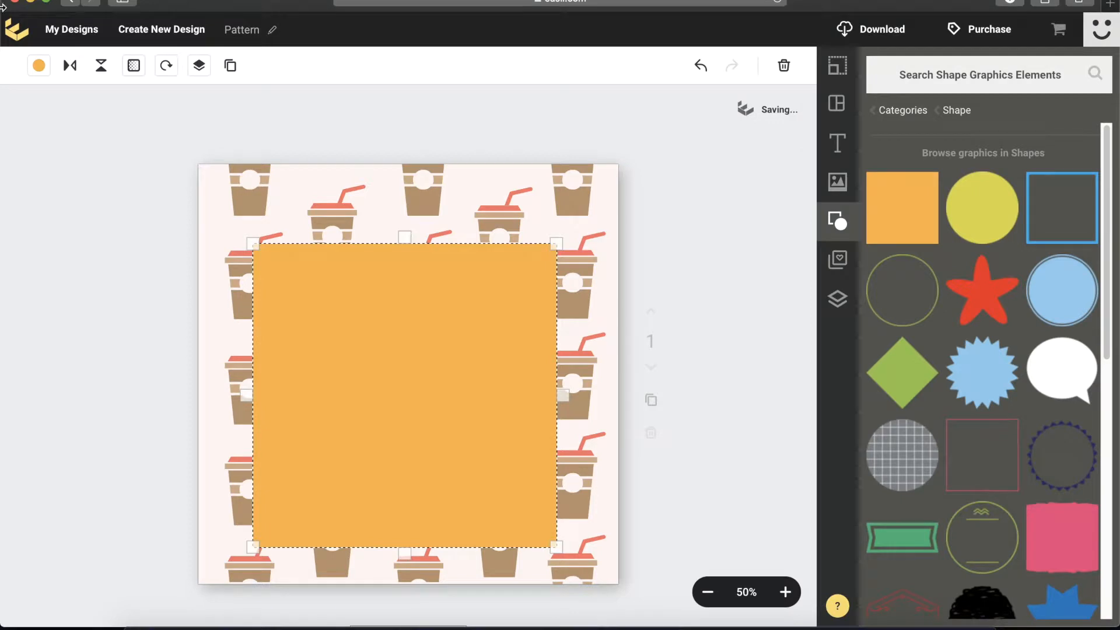
- Recolour the central square white (#FFFFFF) using the document colors
click(39, 65)
click(47, 145)
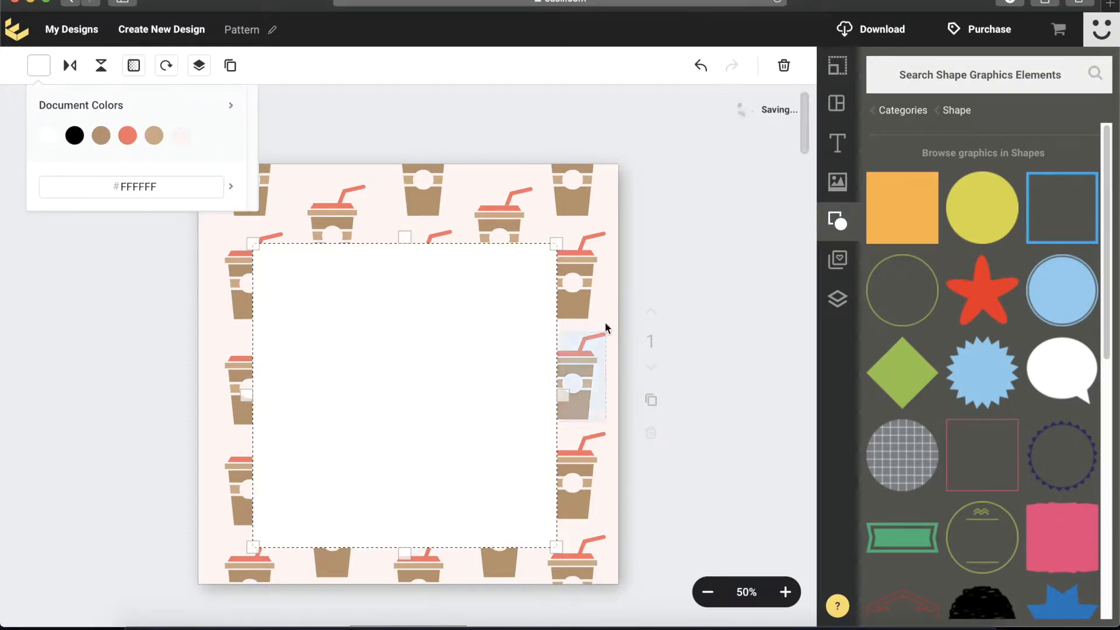
click(722, 253)
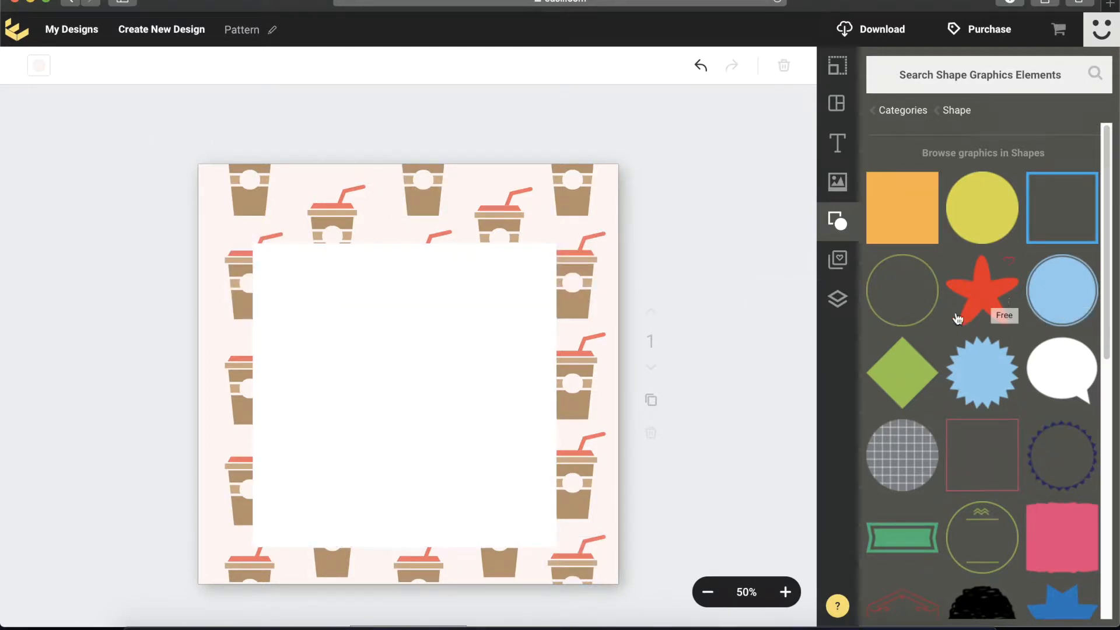
- Duplicate the cup pattern page and add a new blank page after the copy
scroll(695, 268, down, 2)
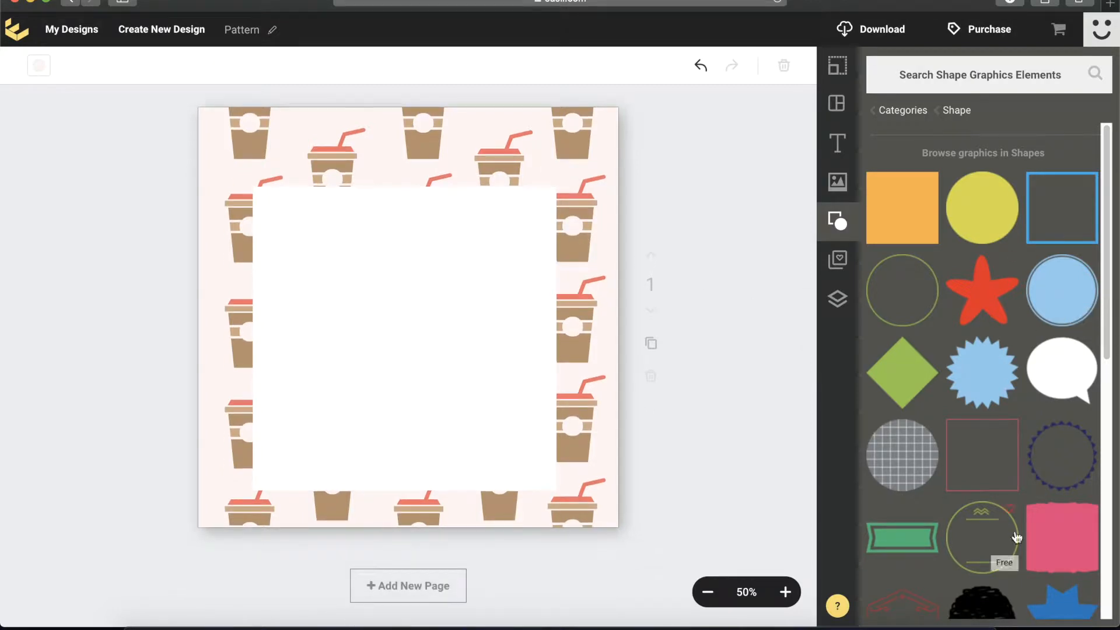
scroll(949, 360, down, 1)
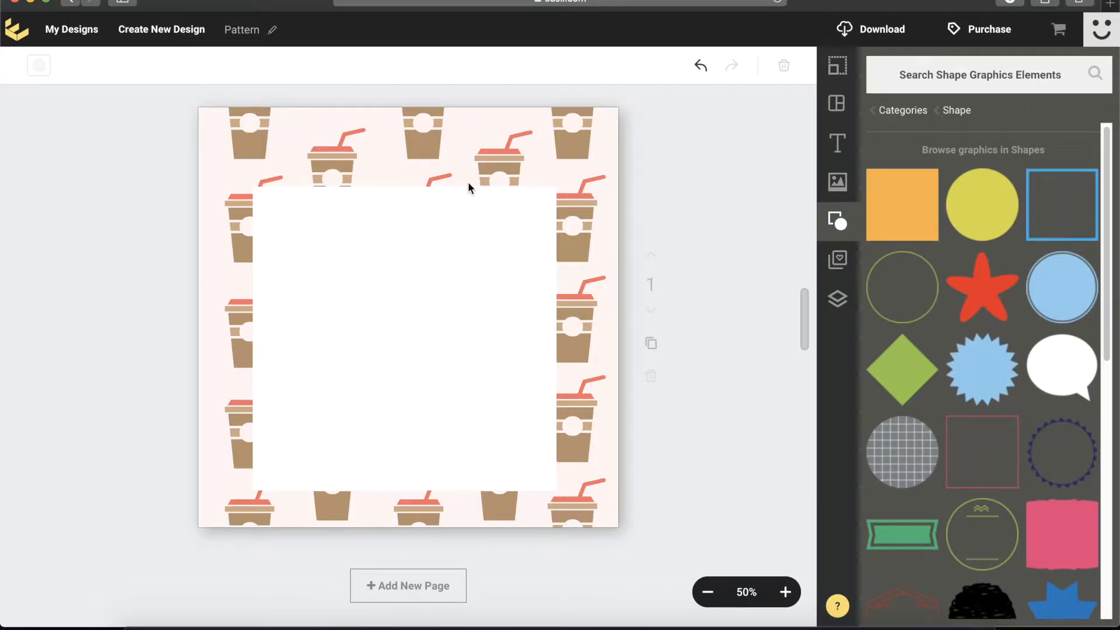
click(651, 344)
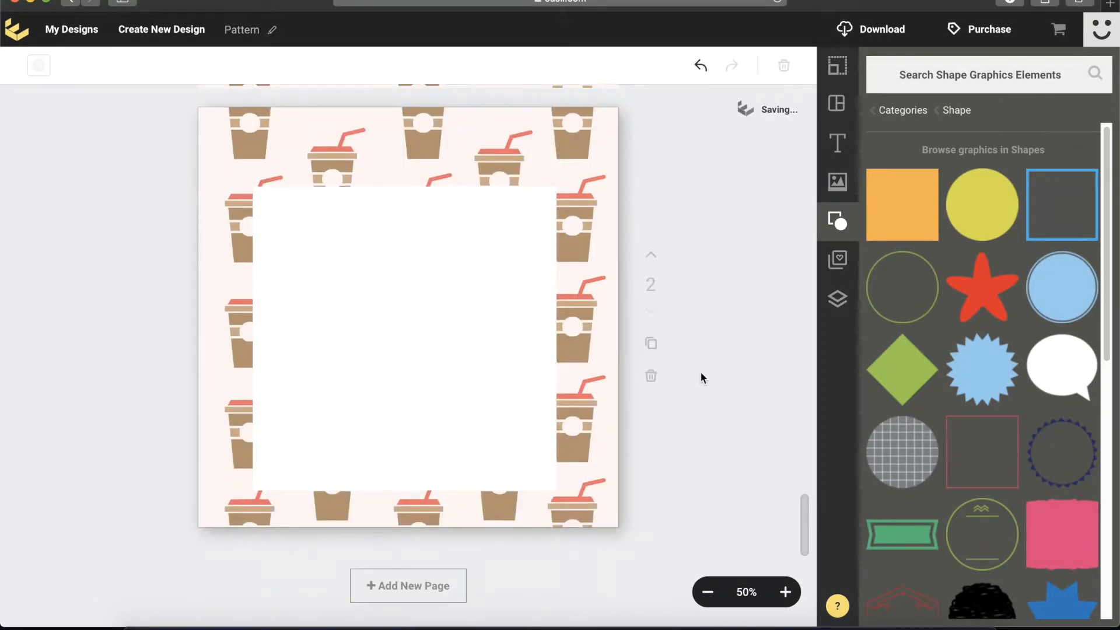
click(456, 582)
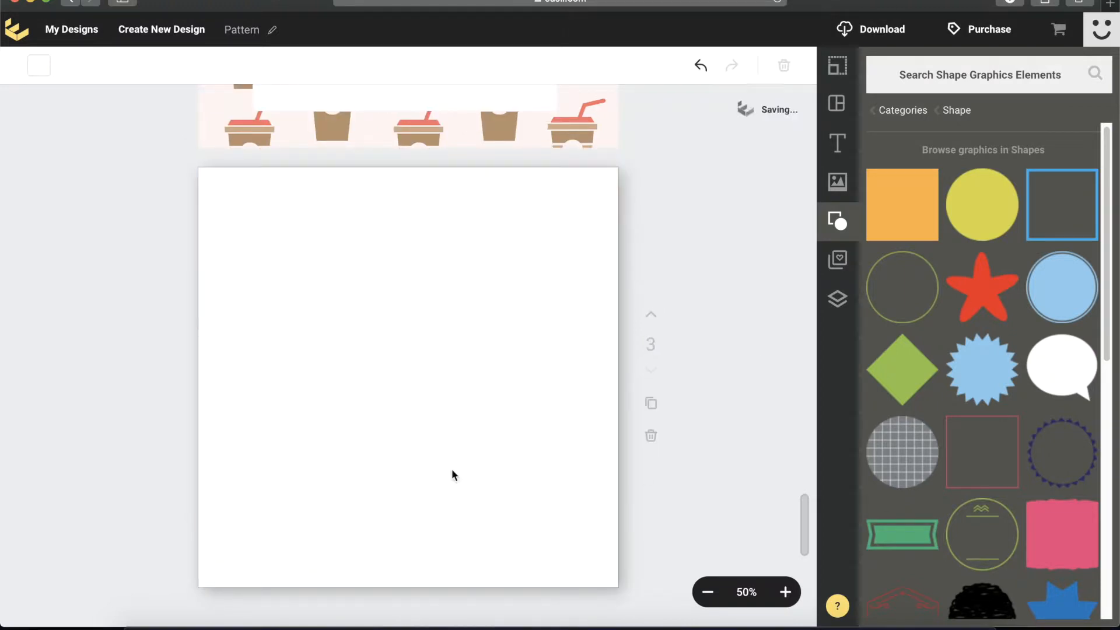
- Browse the shape graphics and search them for "feather"
scroll(1073, 389, down, 8)
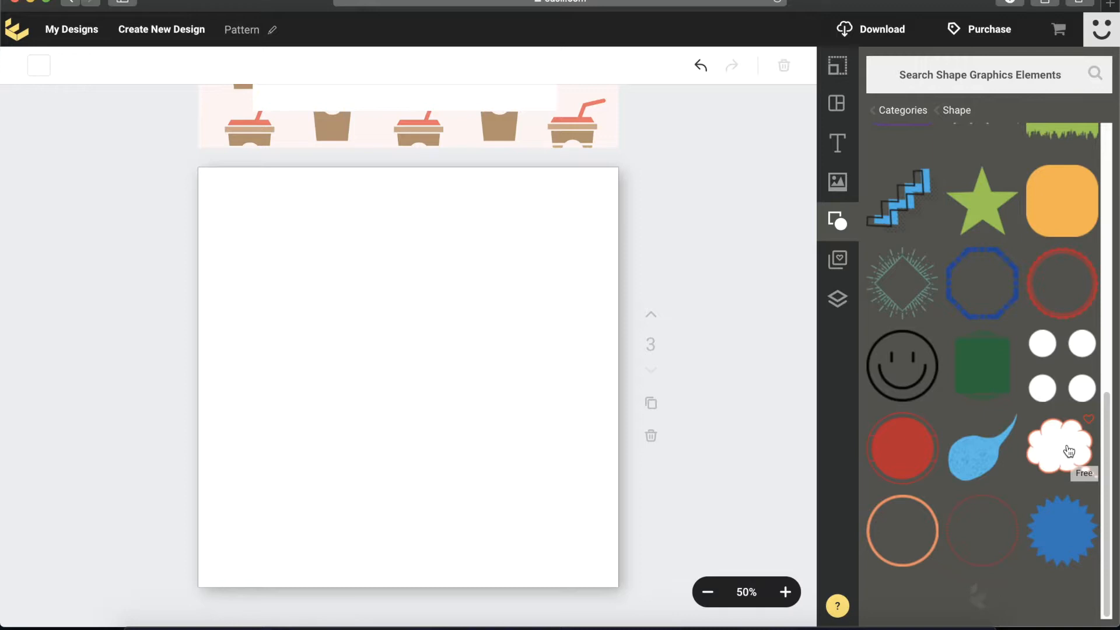
scroll(1045, 435, down, 4)
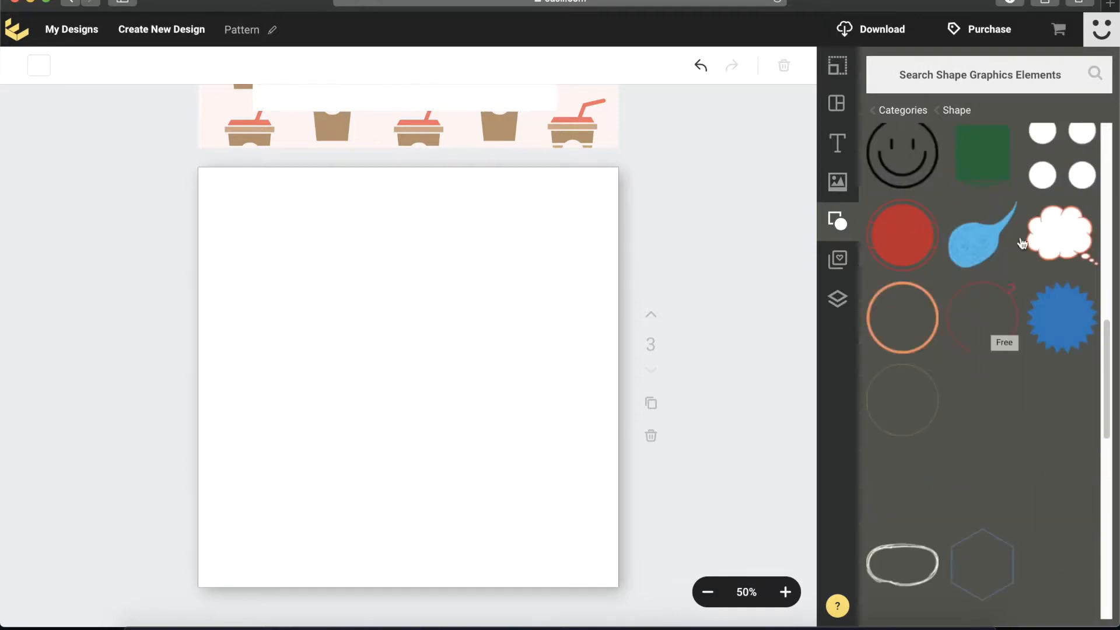
text(fl)
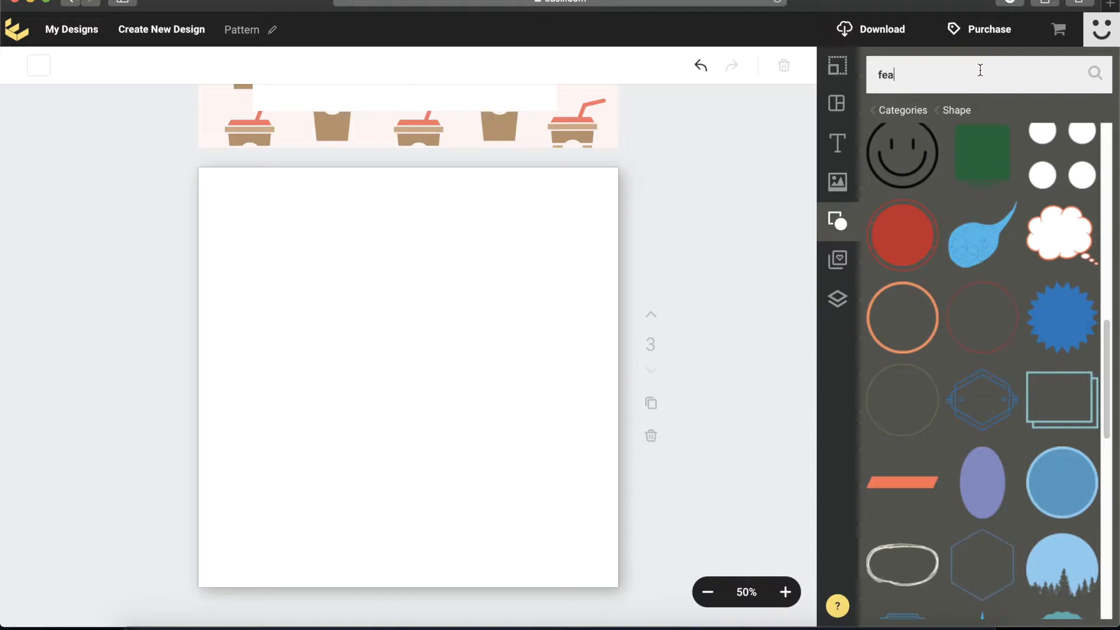
text(thw)
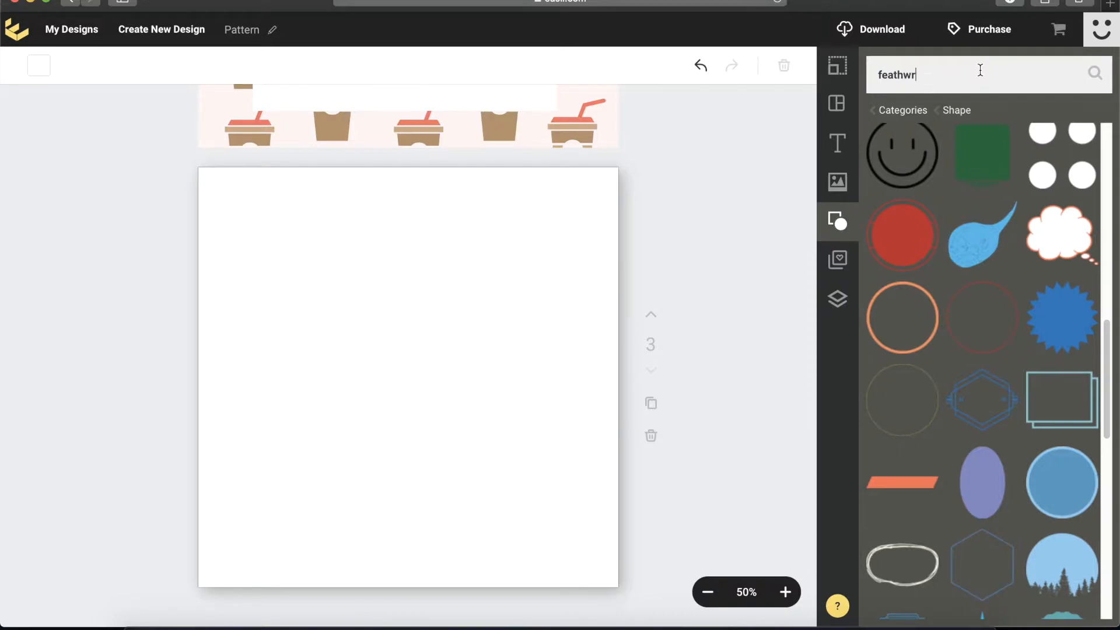
text(r)
key(Return)
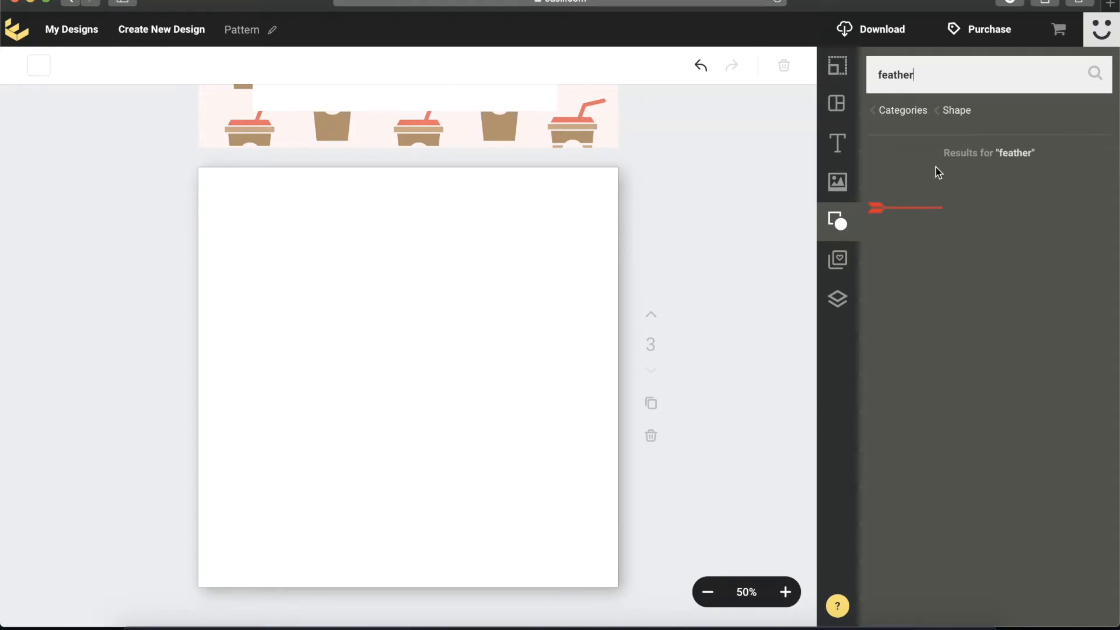
- Search the shape graphics for "flower" and add the blue heart-shaped flower to the blank third page
double_click(937, 75)
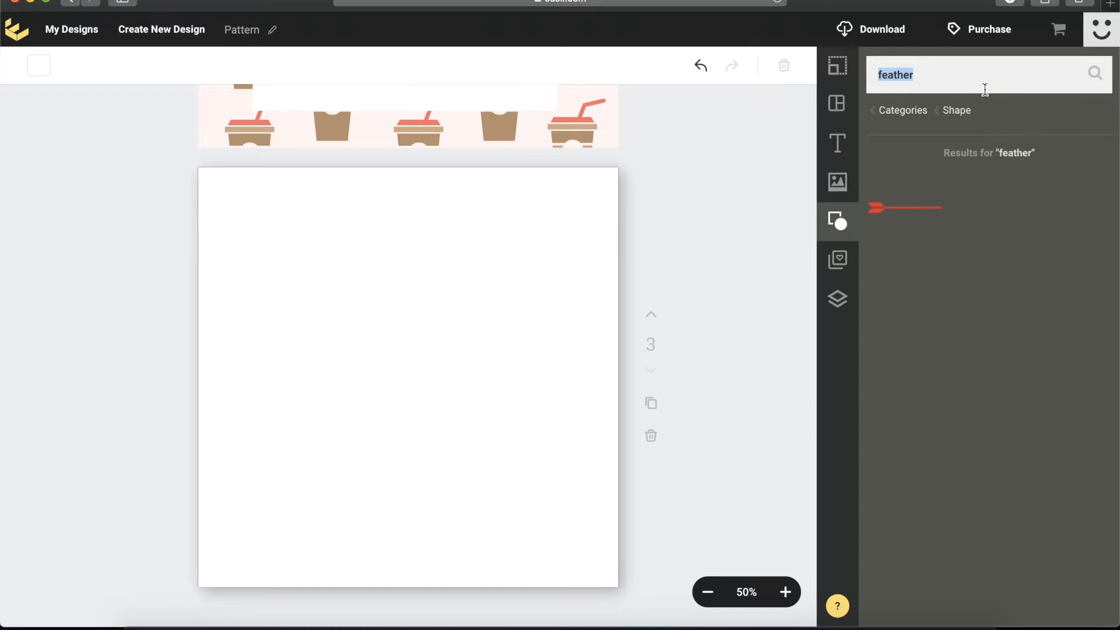
key(BackSpace)
text(flower)
key(Return)
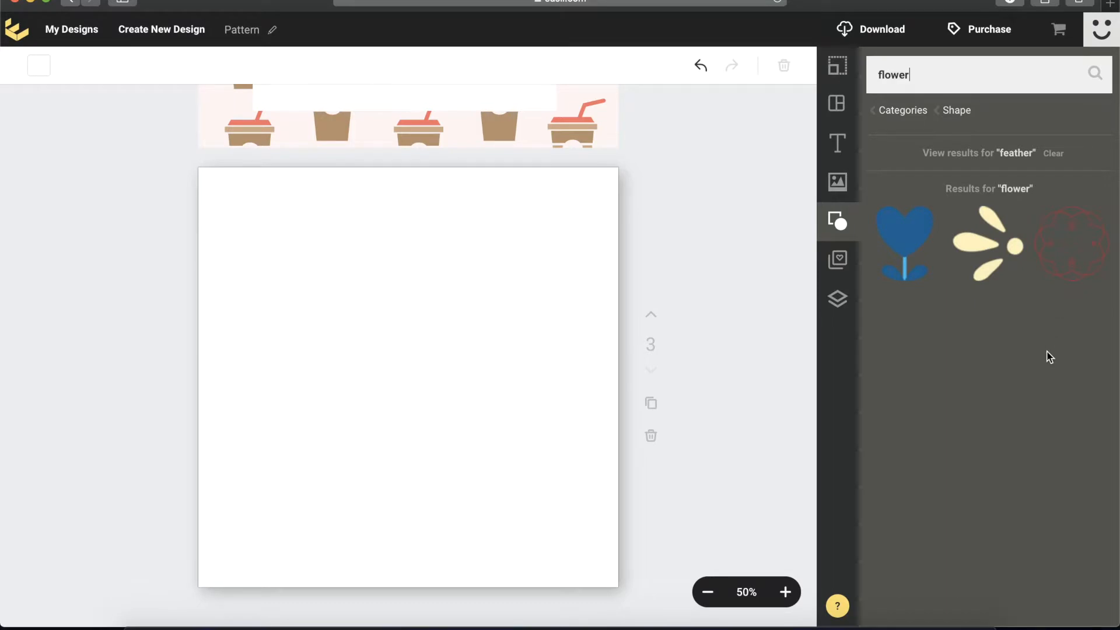
click(905, 239)
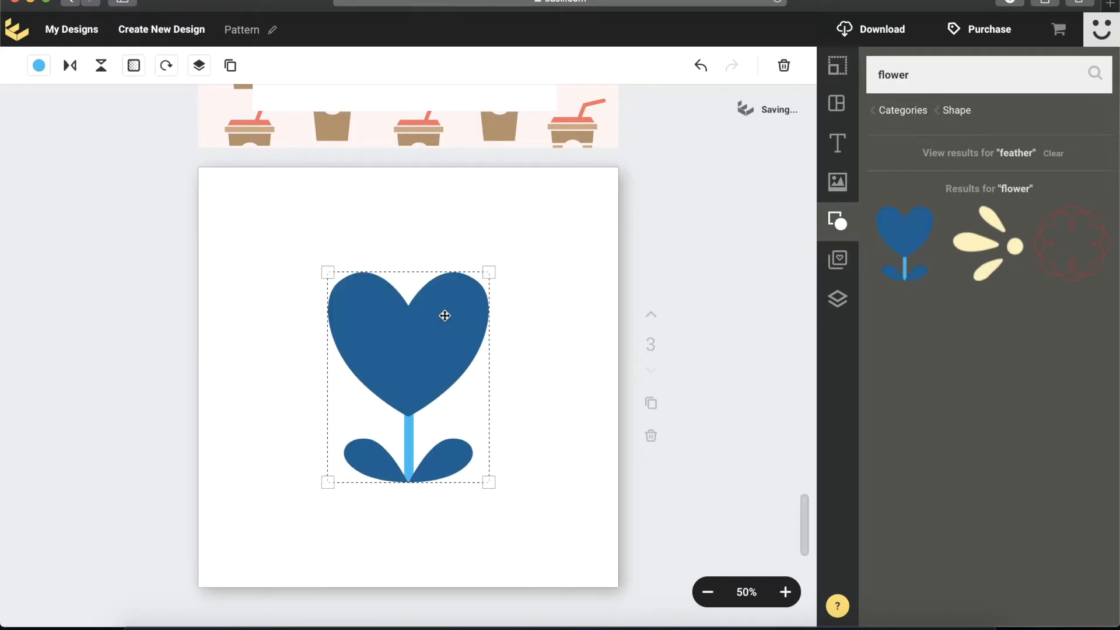
- Shrink the heart flower into the page's upper-left corner and recolour its petals and leaves coral (#F26B67) and its stem brown (#B68E6B)
drag(490, 268, 260, 204)
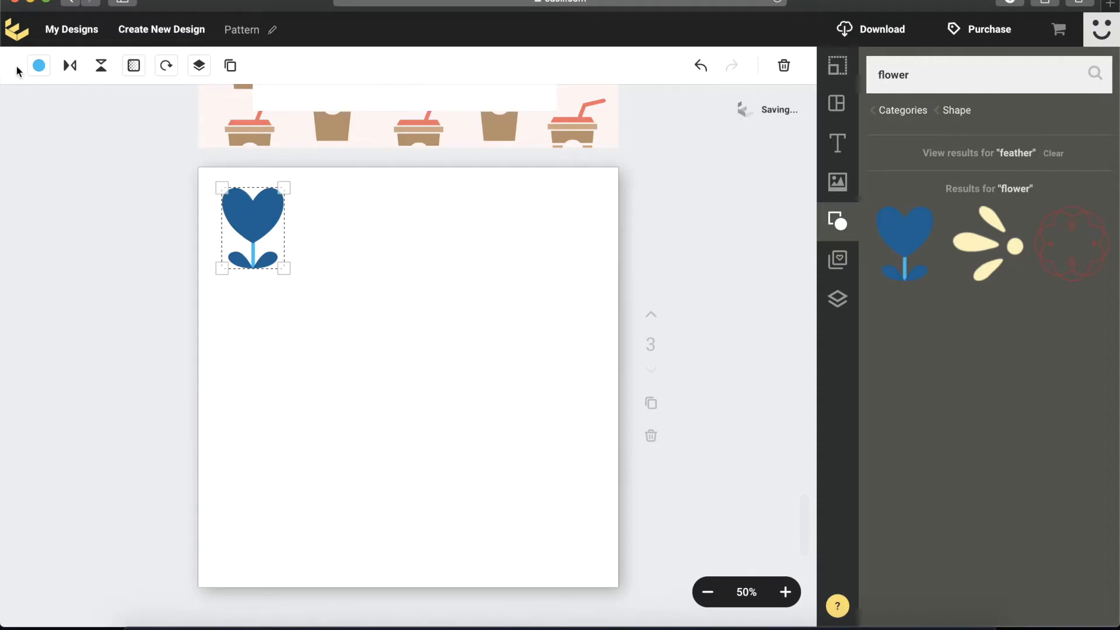
click(35, 69)
click(127, 165)
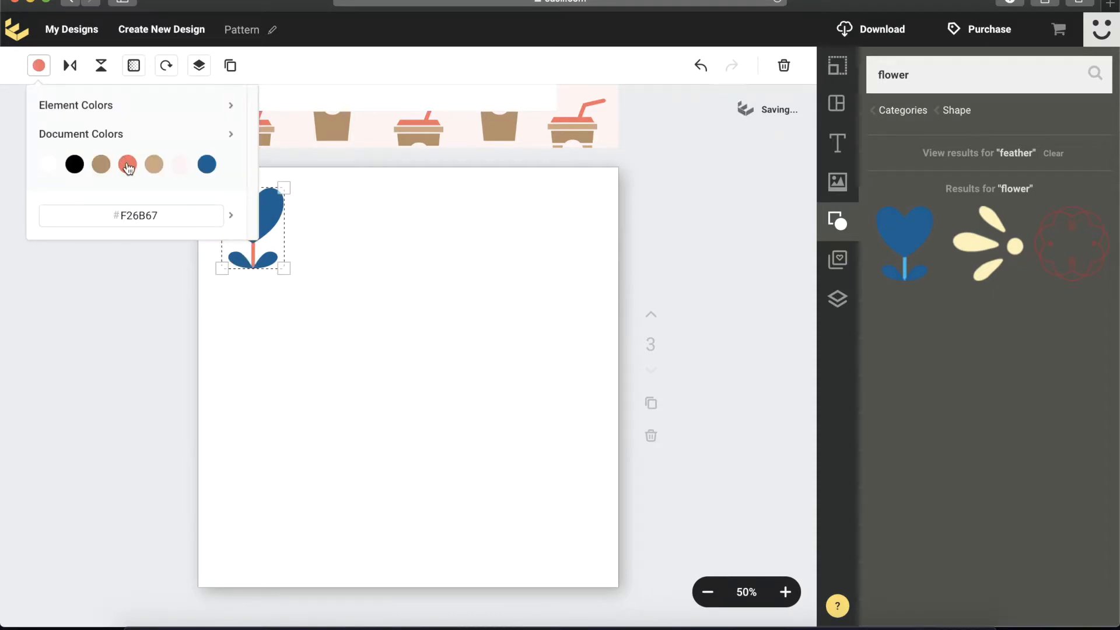
click(113, 105)
click(75, 135)
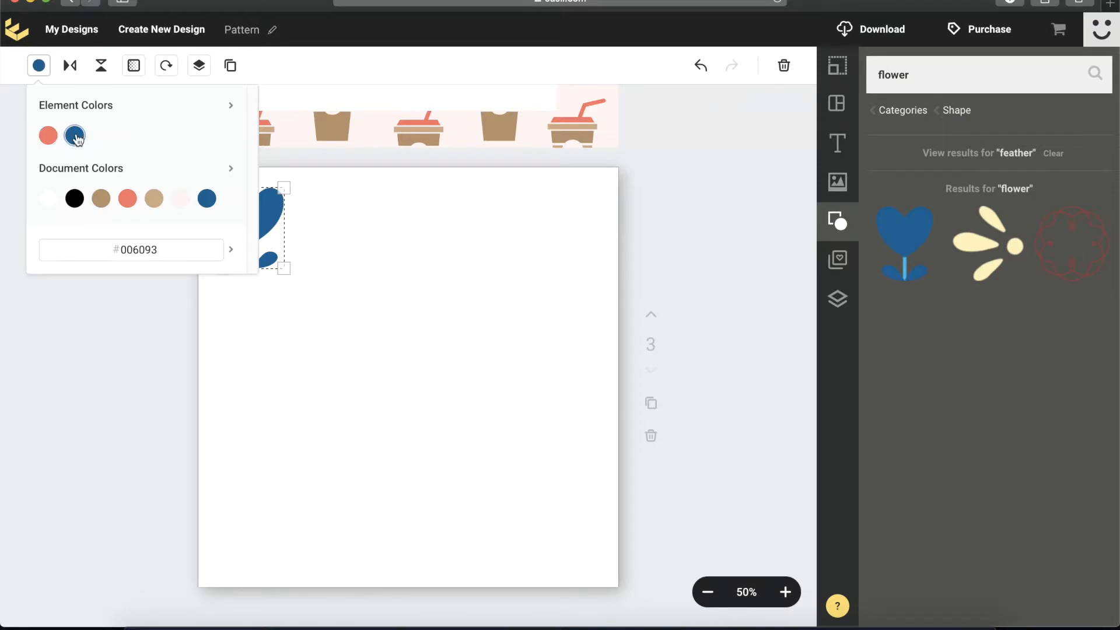
click(127, 199)
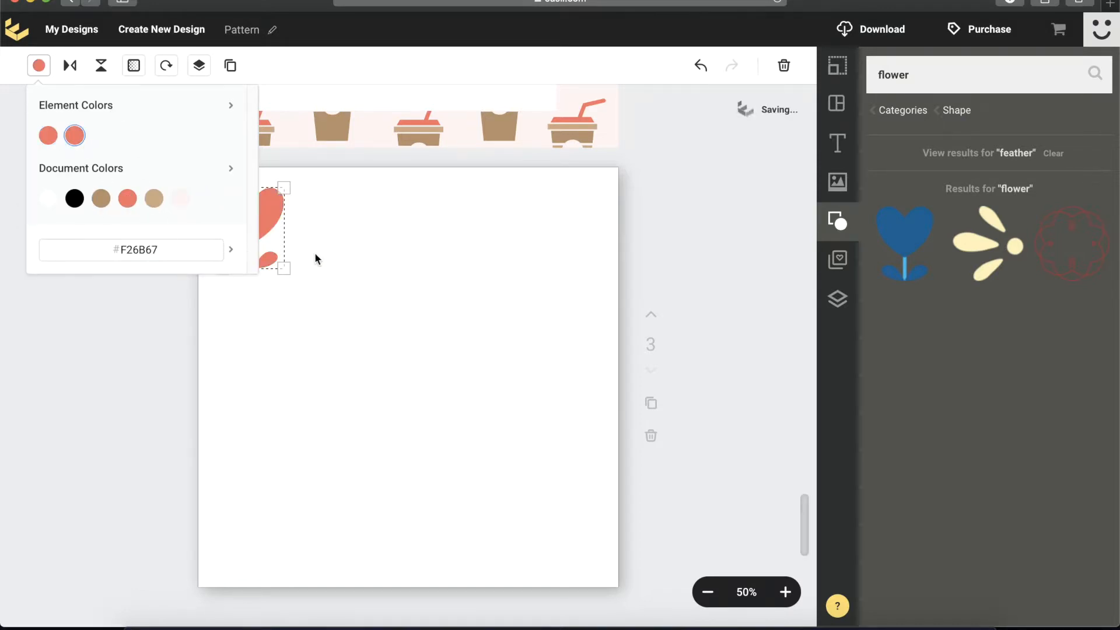
click(48, 132)
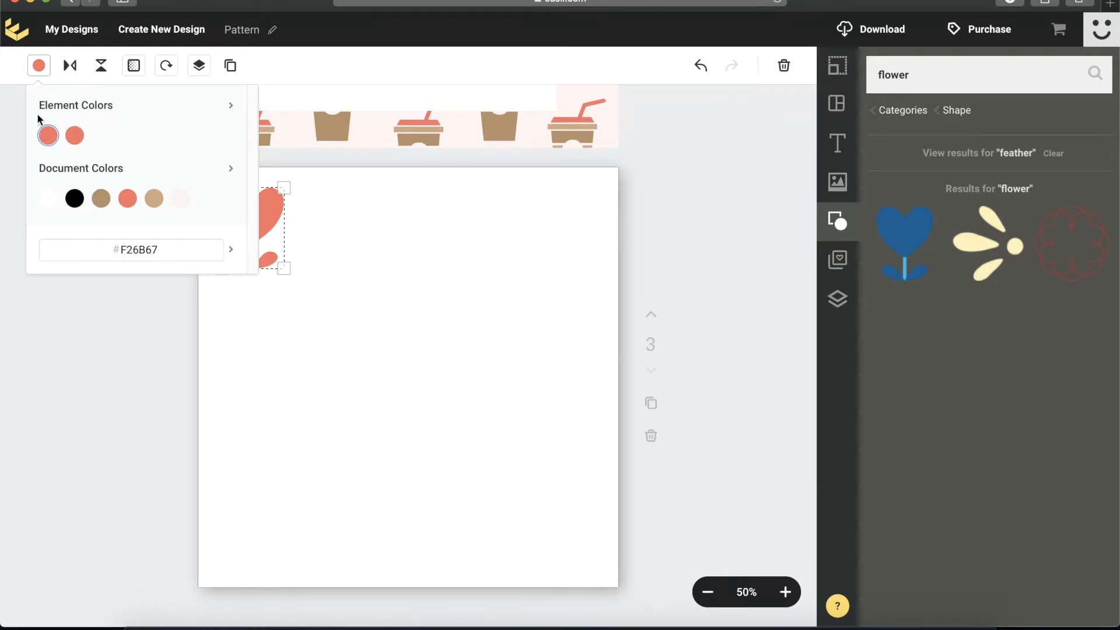
click(101, 199)
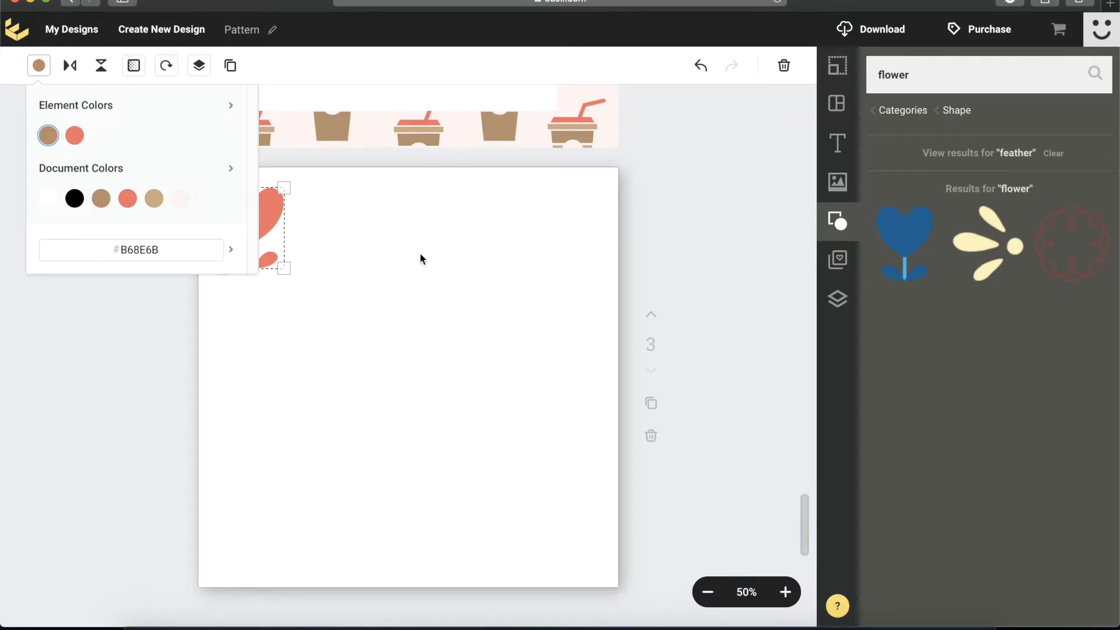
- Shrink the recoloured heart flower further, keeping it in the page's upper-left corner
click(419, 252)
click(267, 259)
drag(283, 272, 260, 246)
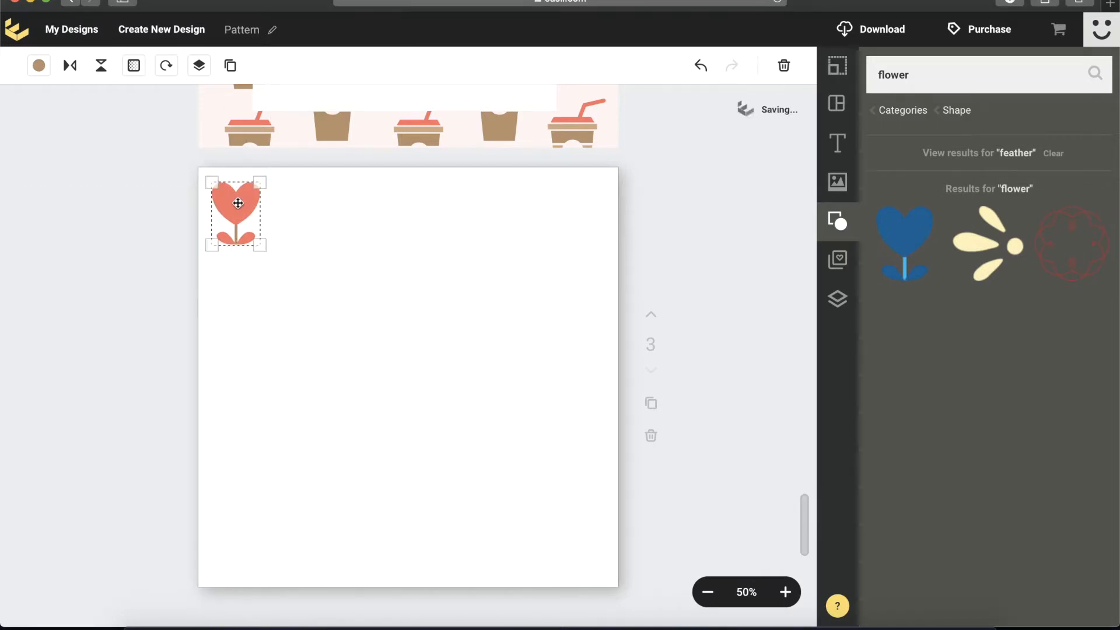
- Duplicate the heart flower four times, spacing the copies diagonally down to the page's lower-right corner
click(230, 65)
drag(269, 236, 408, 382)
click(231, 65)
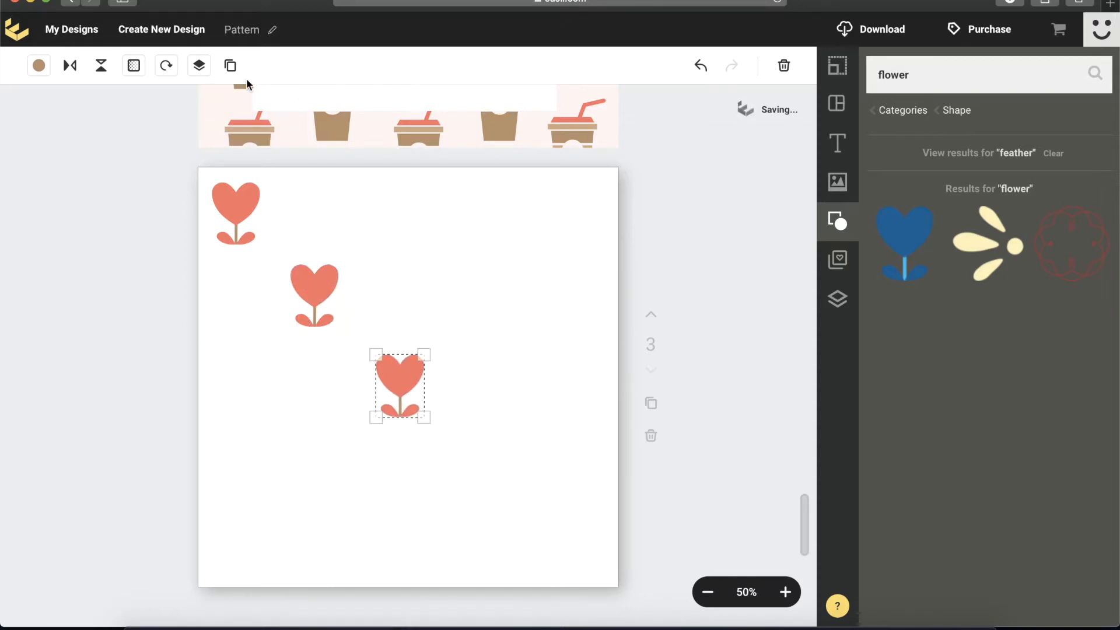
click(230, 65)
drag(442, 425, 564, 515)
click(230, 65)
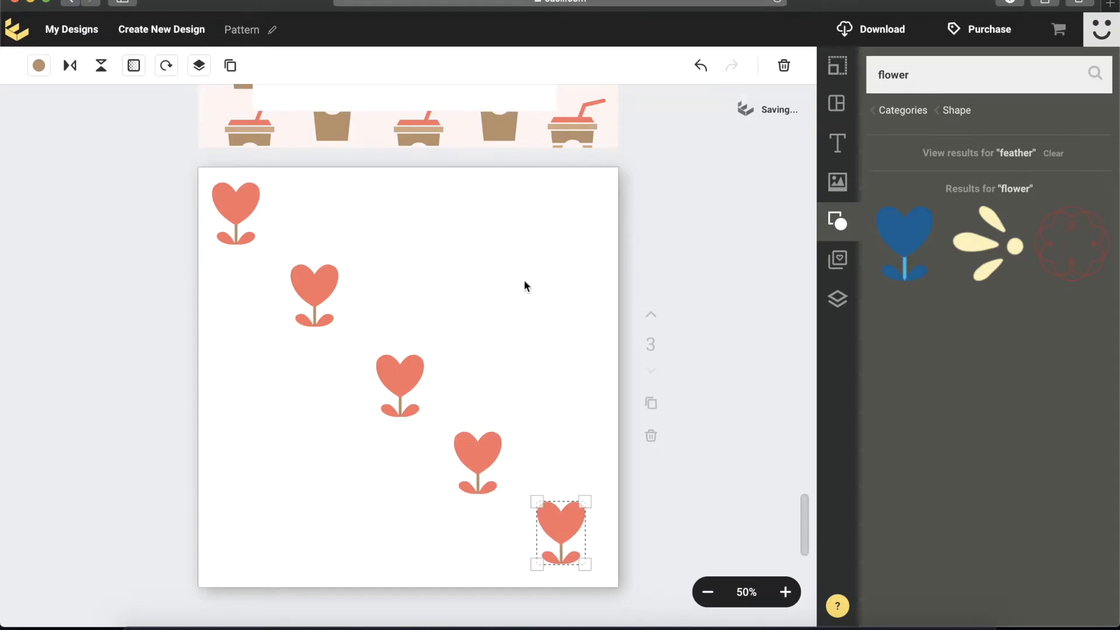
click(448, 290)
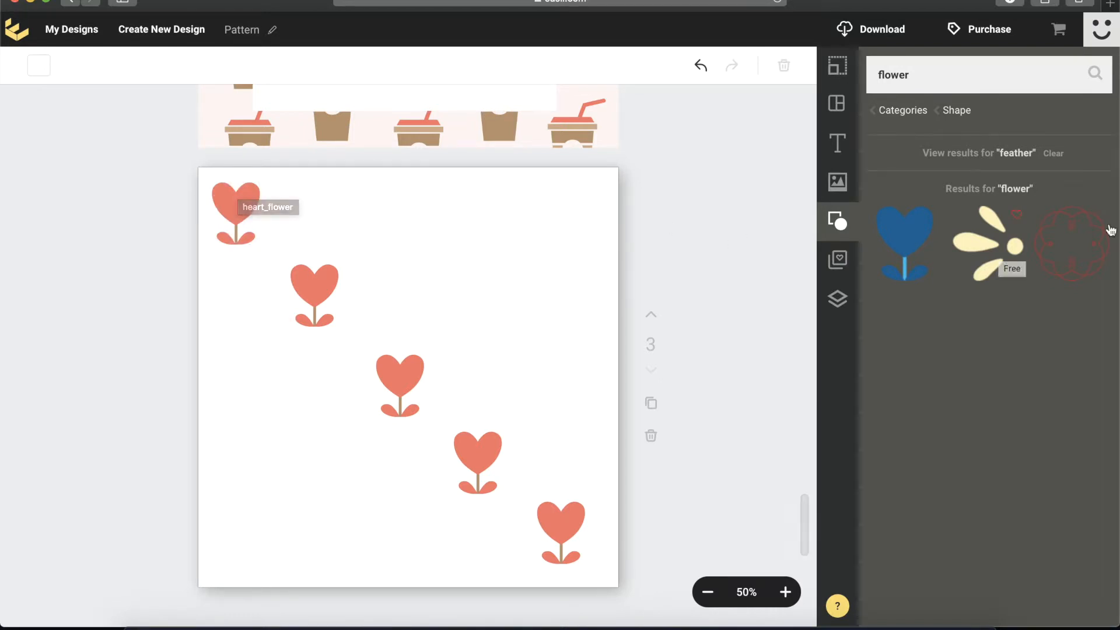
- Add the pale yellow petal-and-dot flower graphic, shrink it and place it near the page's top edge beside the first heart flower
click(998, 261)
drag(439, 238, 453, 222)
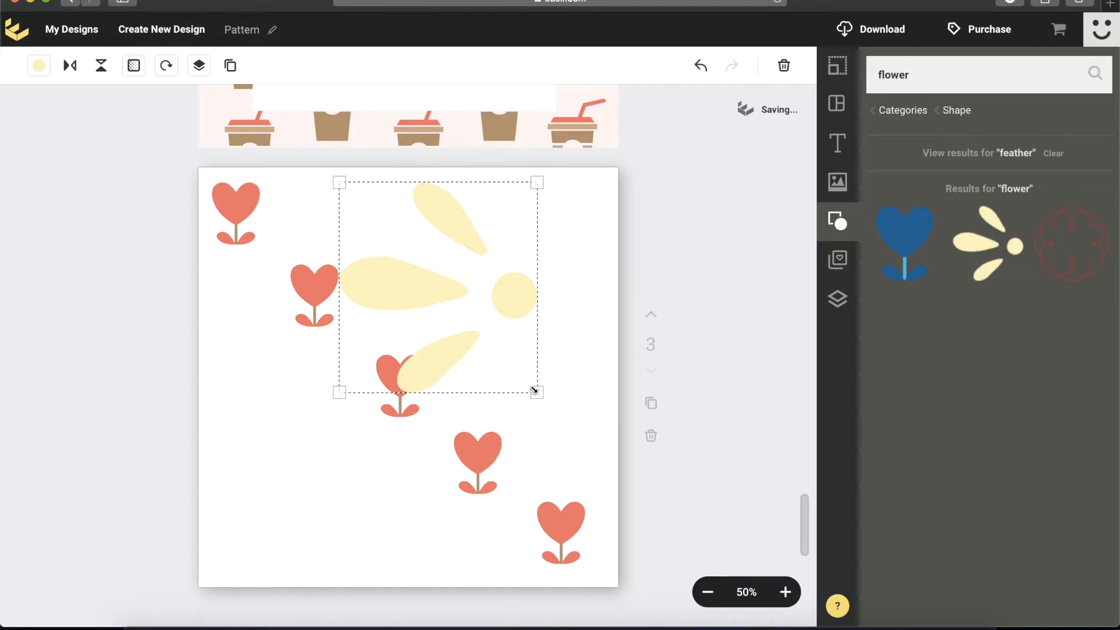
drag(535, 391, 477, 264)
drag(378, 194, 358, 180)
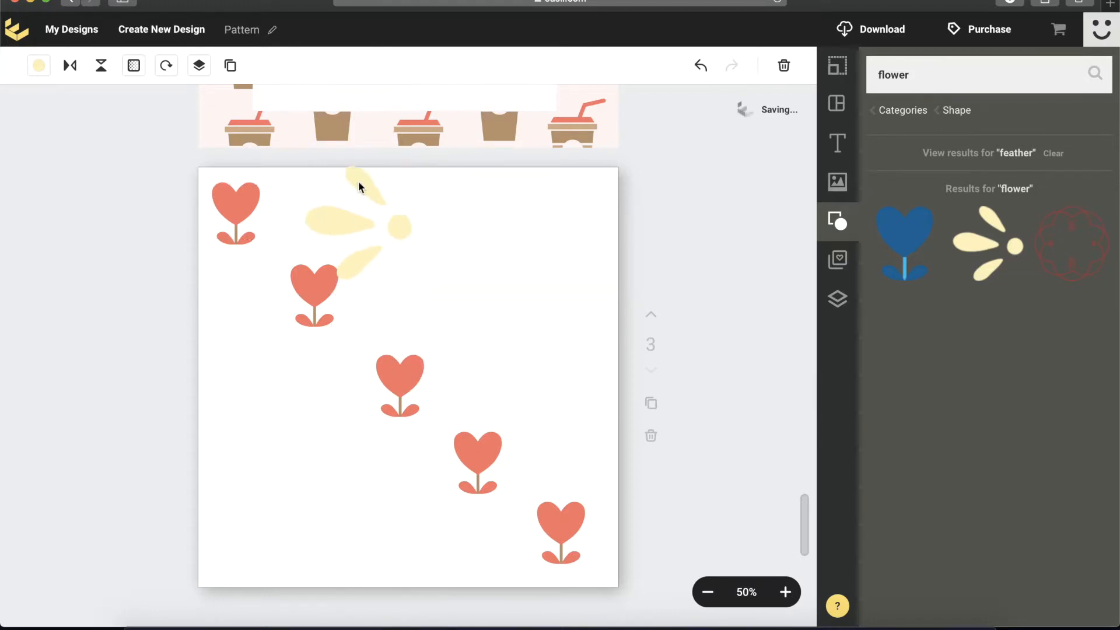
drag(413, 279, 388, 245)
drag(343, 187, 349, 199)
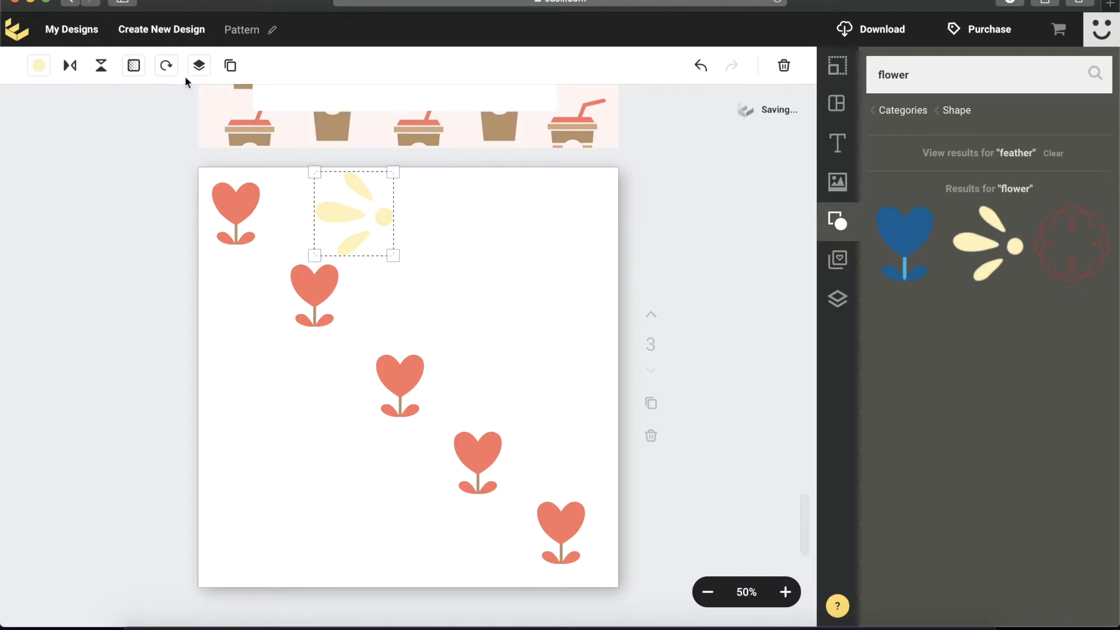
- Recolour the petal flower with the coral document color and shift it slightly to the right
click(38, 65)
click(127, 135)
click(457, 265)
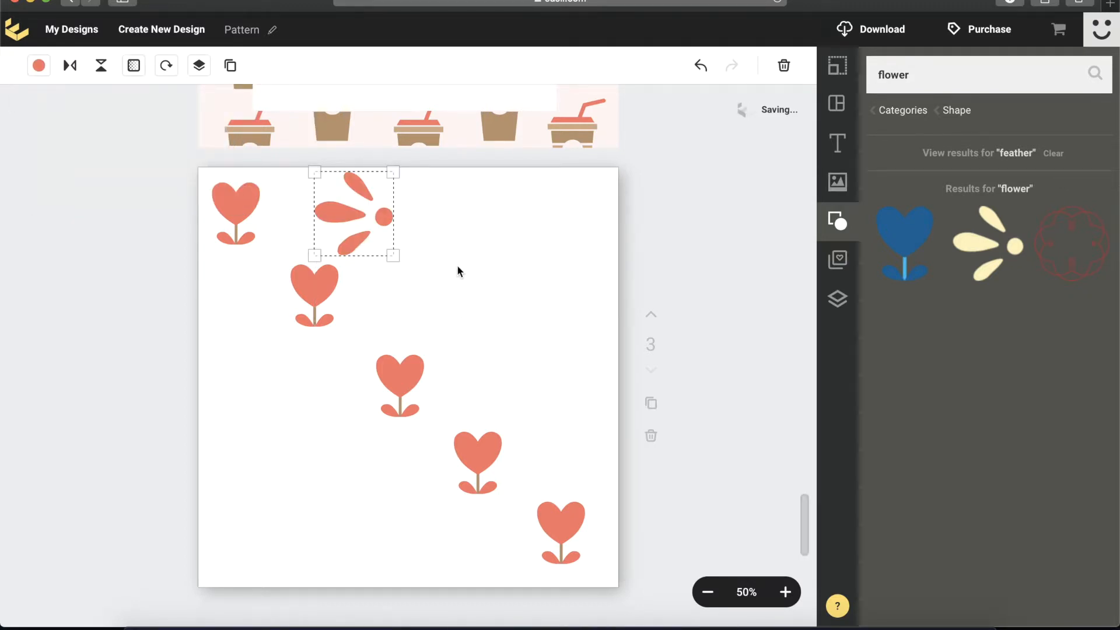
mouse_move(376, 216)
mouse_down()
mouse_move(387, 257)
mouse_move(452, 202)
mouse_move(384, 219)
mouse_up()
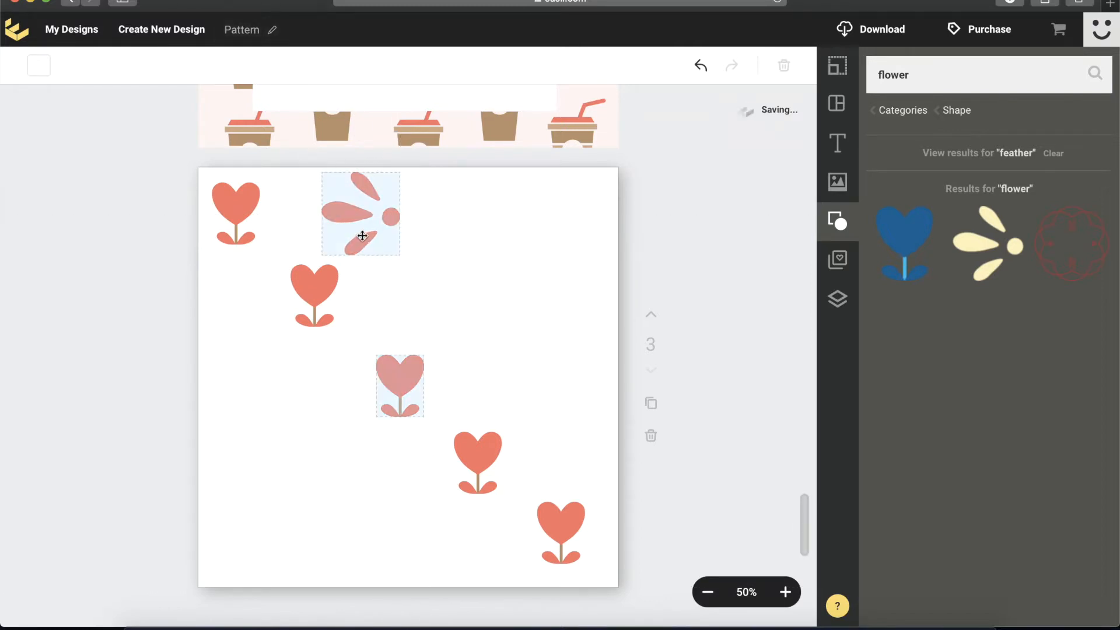
- Duplicate the coral petal flower five times and spread the copies on both sides of the diagonal of heart flowers
click(362, 233)
click(230, 65)
drag(378, 243, 314, 467)
click(230, 66)
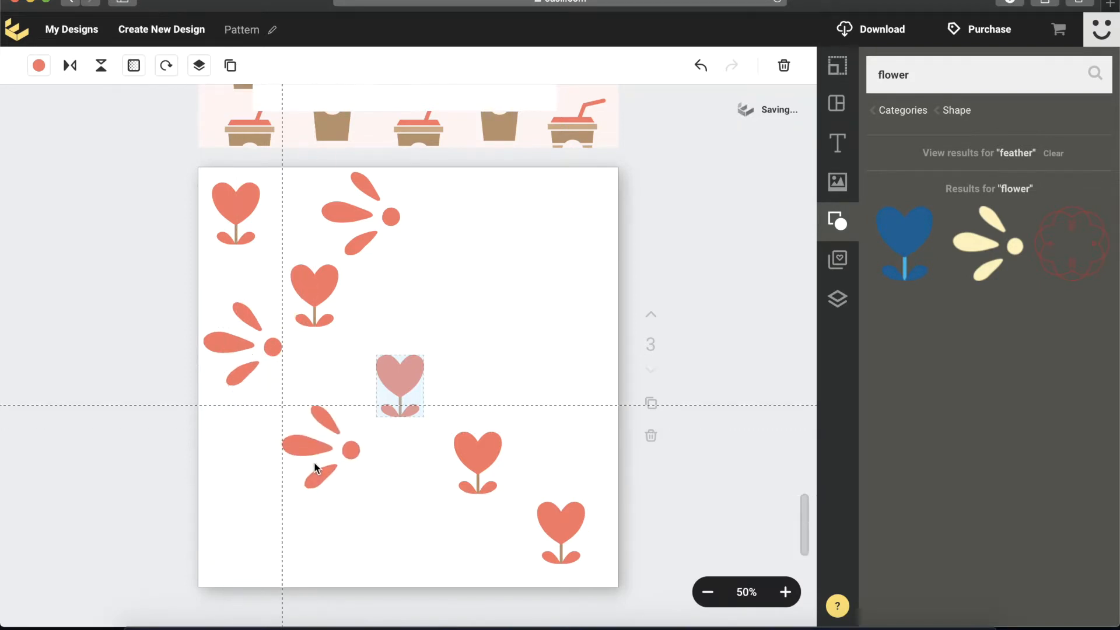
click(230, 66)
drag(344, 487, 461, 316)
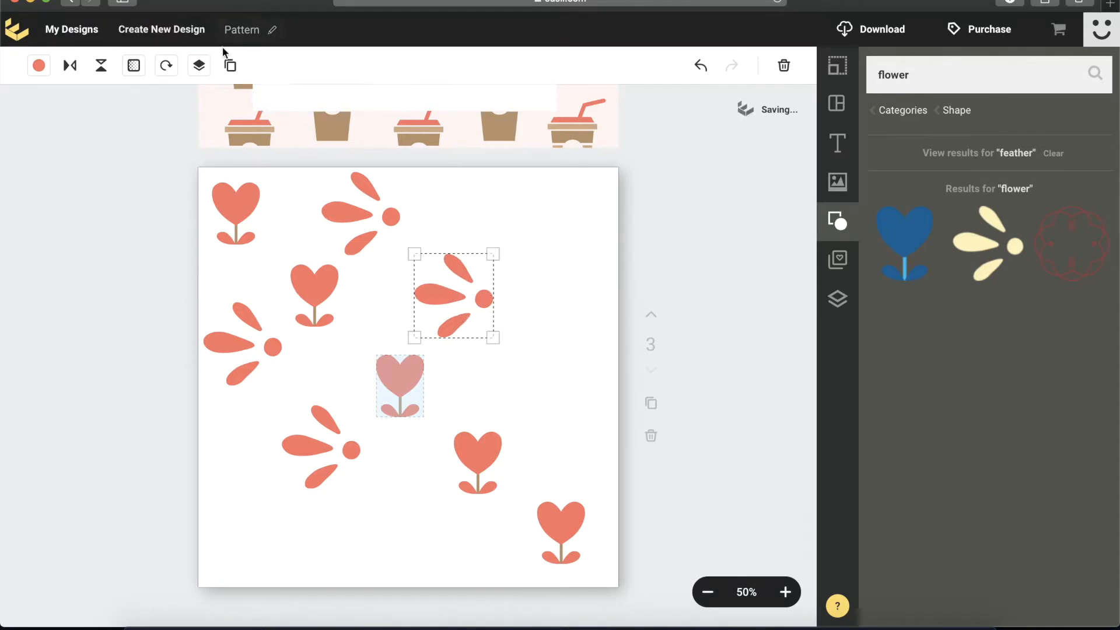
click(230, 65)
drag(475, 305, 401, 517)
click(230, 65)
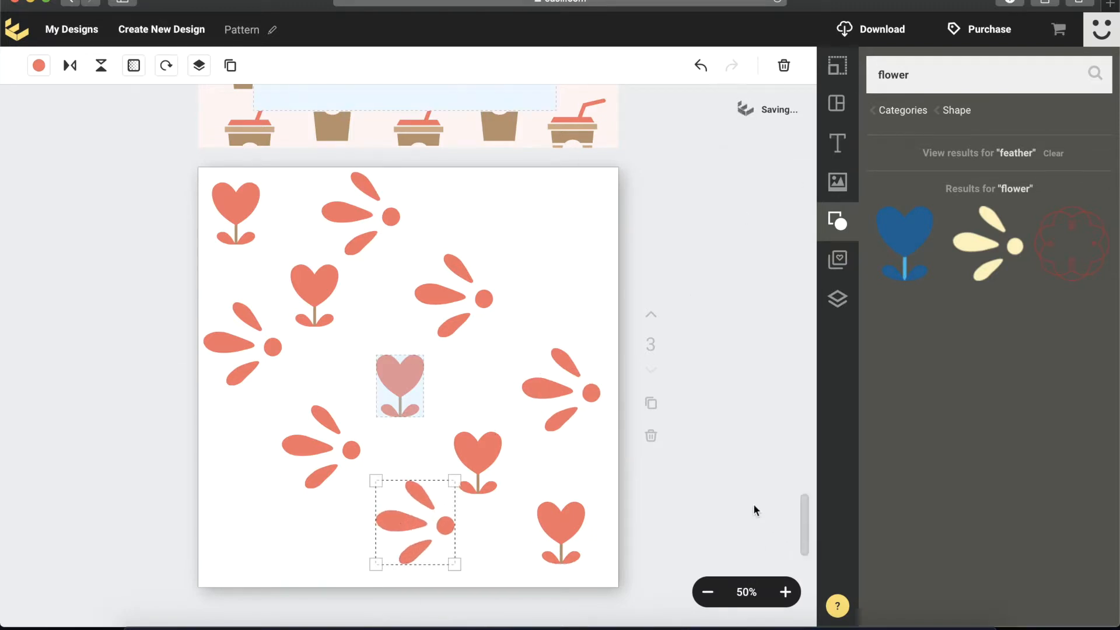
click(783, 219)
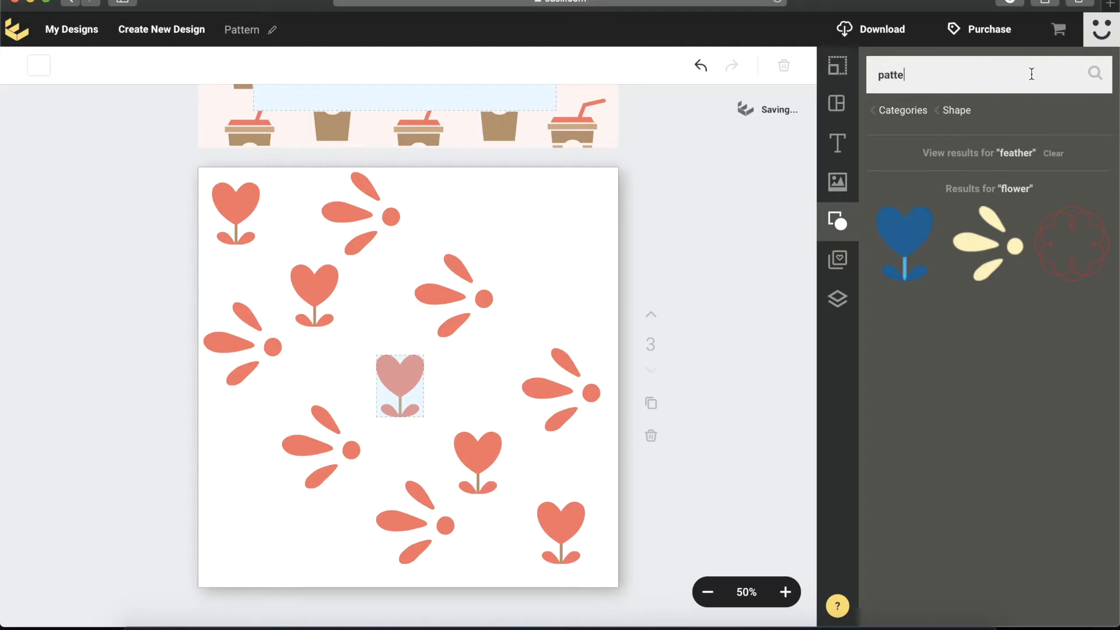
- Browse the Patterns graphics category and add the scattered confetti pattern to the flower page
click(839, 221)
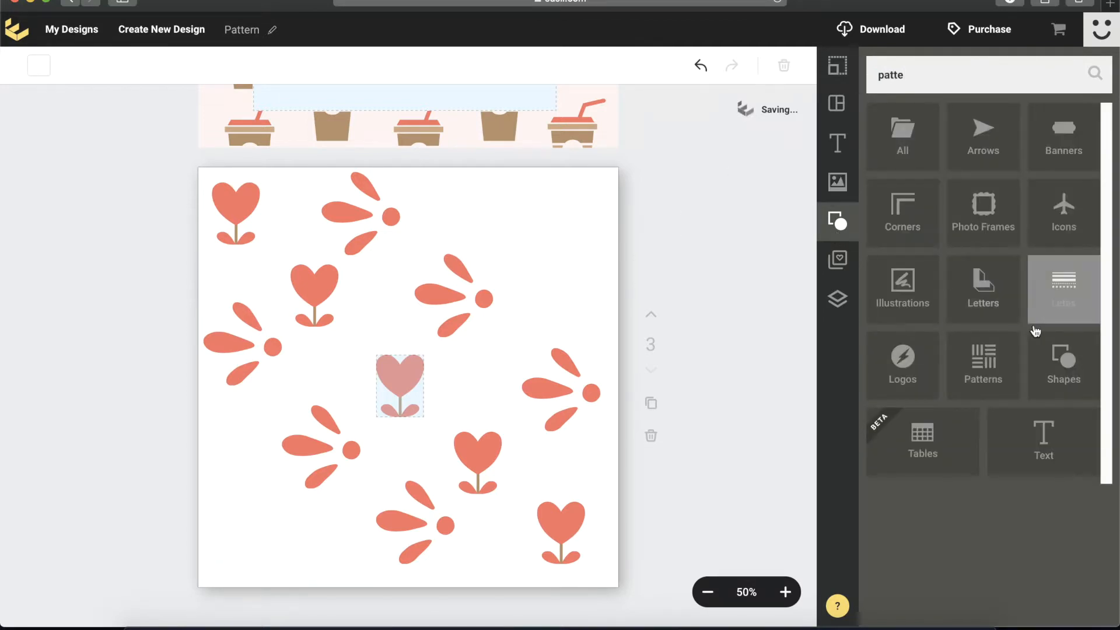
click(983, 363)
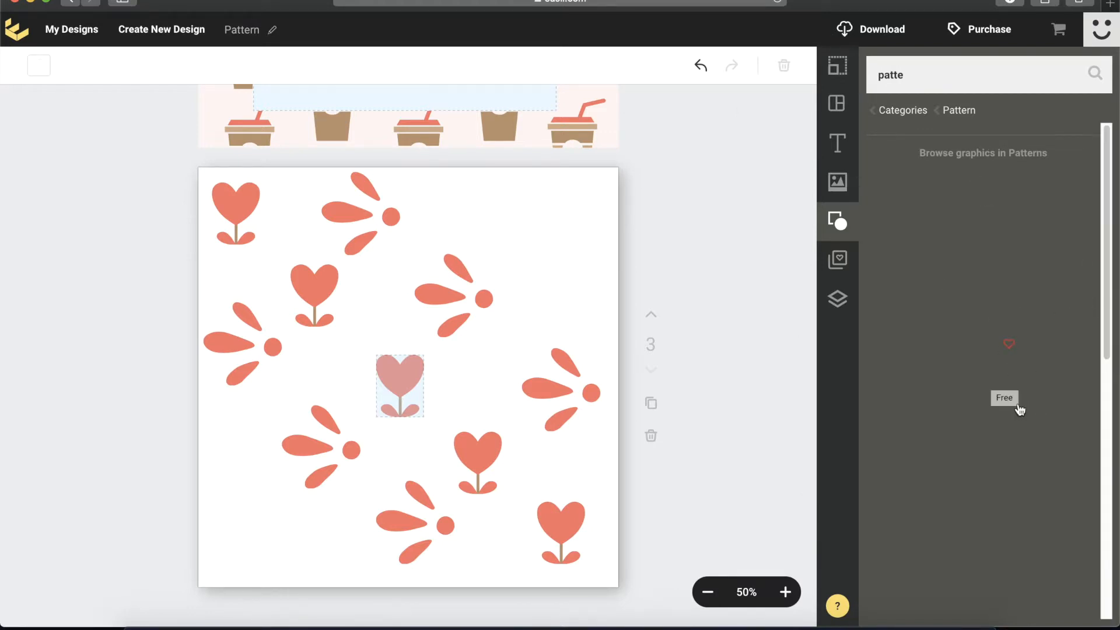
scroll(1022, 411, down, 1)
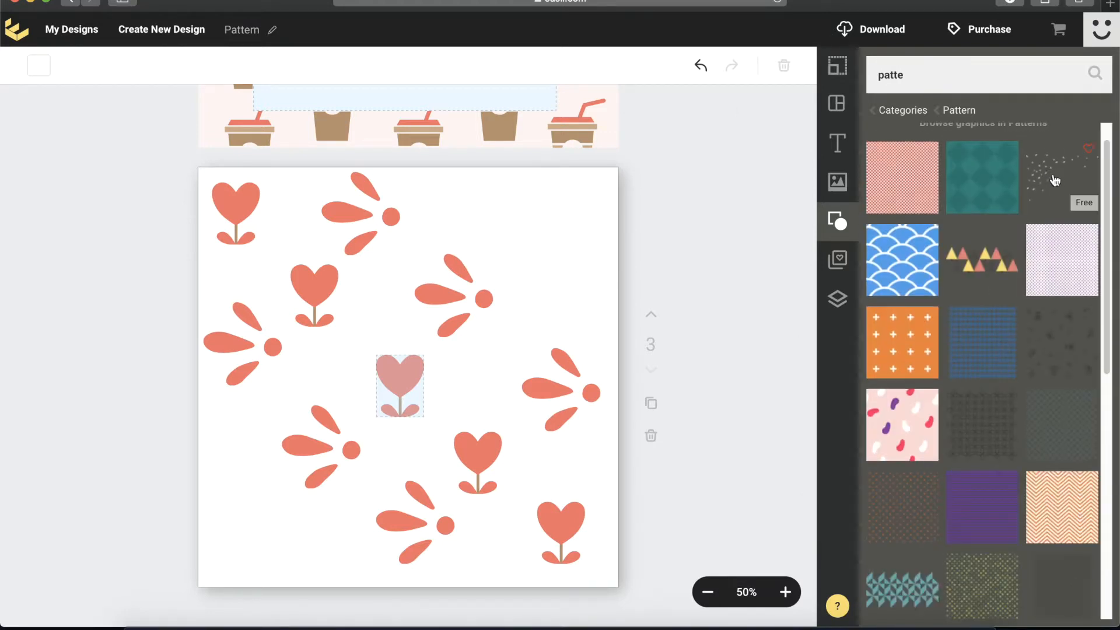
scroll(1017, 260, down, 5)
scroll(1050, 379, up, 6)
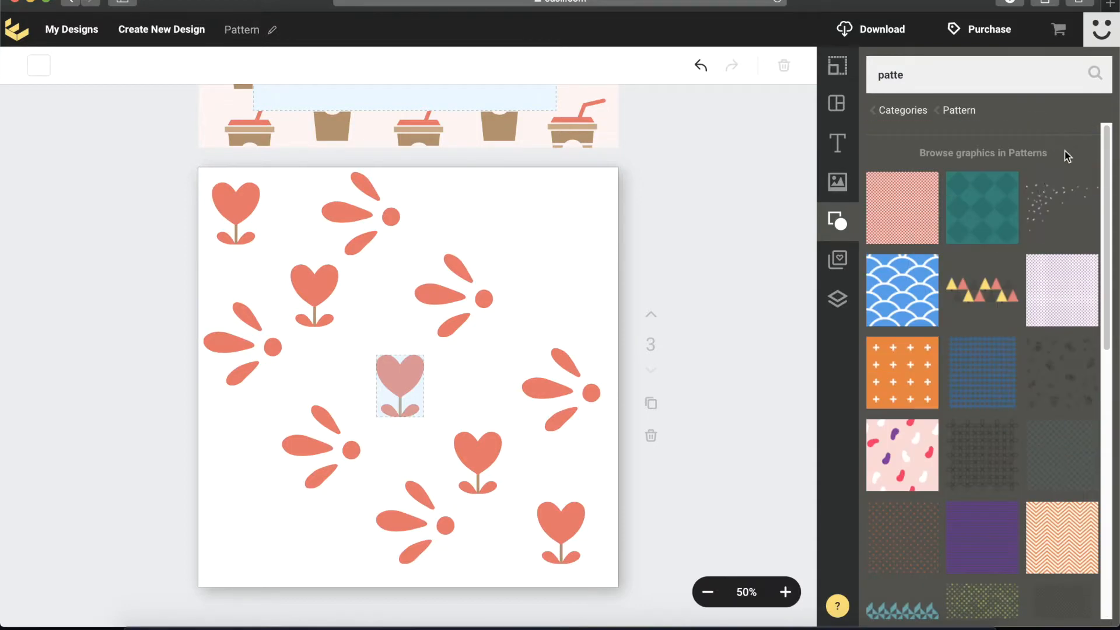
click(1077, 202)
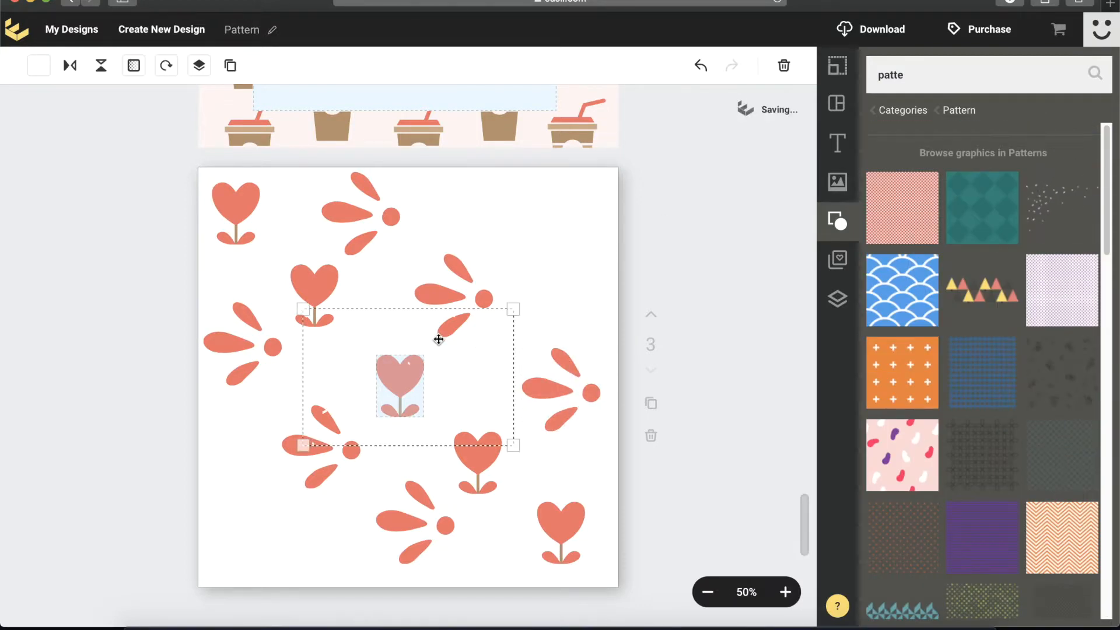
- Recolour the confetti pattern a custom dark green
click(38, 68)
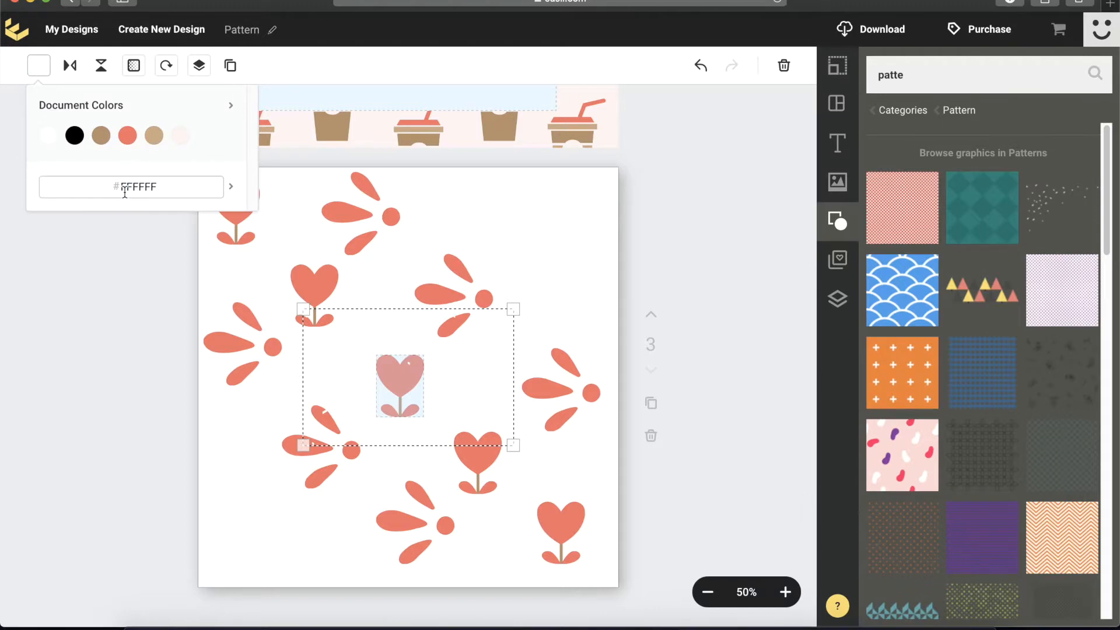
click(196, 190)
drag(226, 289, 226, 327)
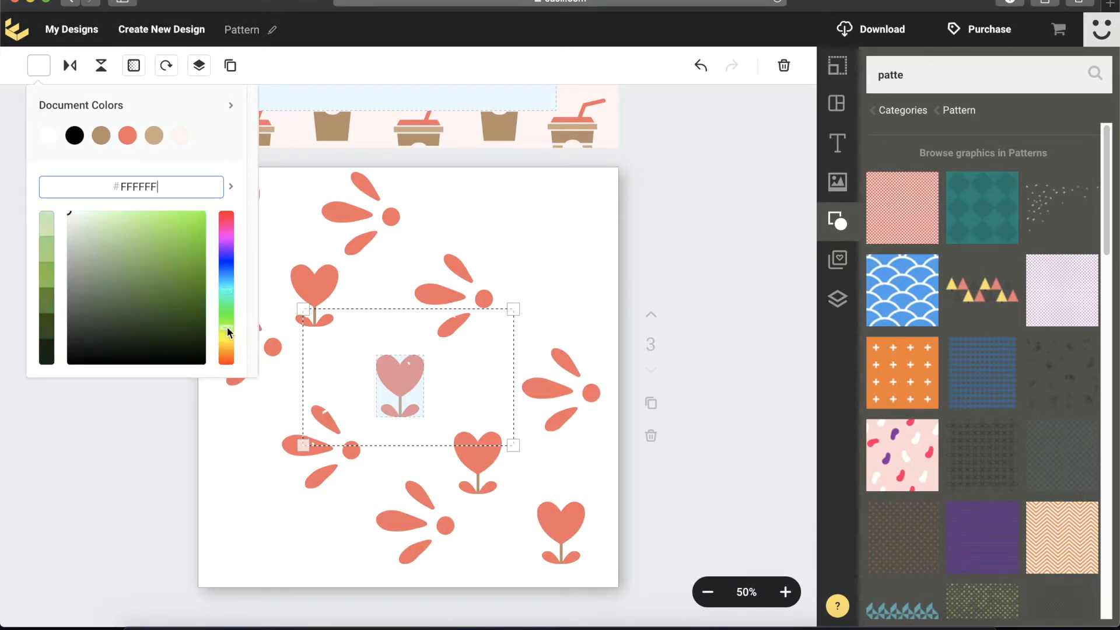
click(199, 291)
click(384, 327)
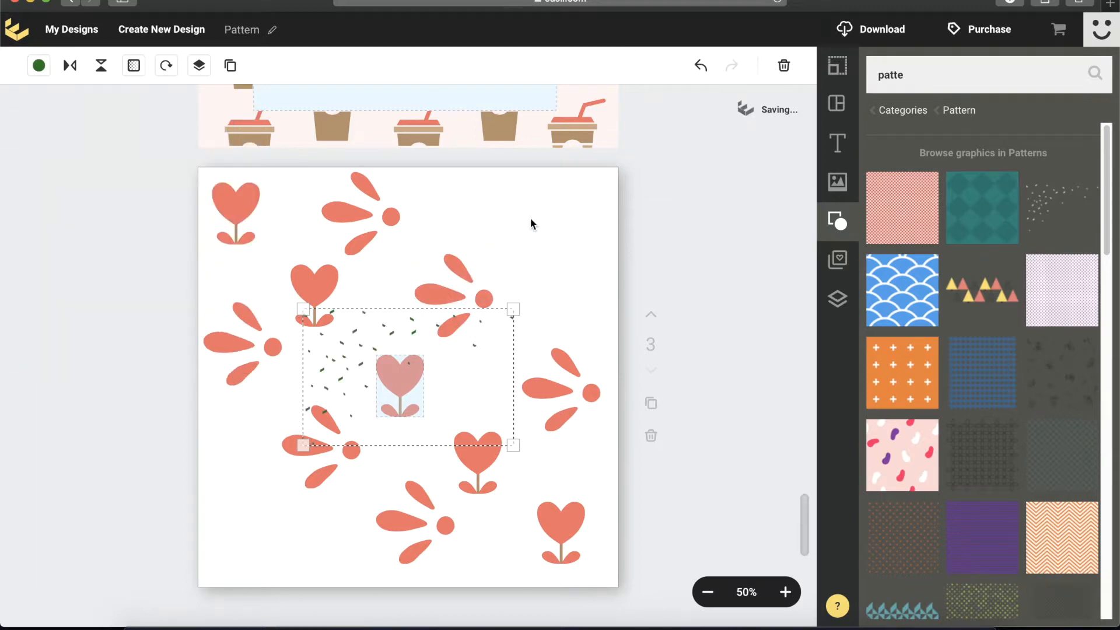
- Place the confetti pattern in the page's upper-left corner, send it to the back and enlarge it slightly
drag(328, 347, 222, 198)
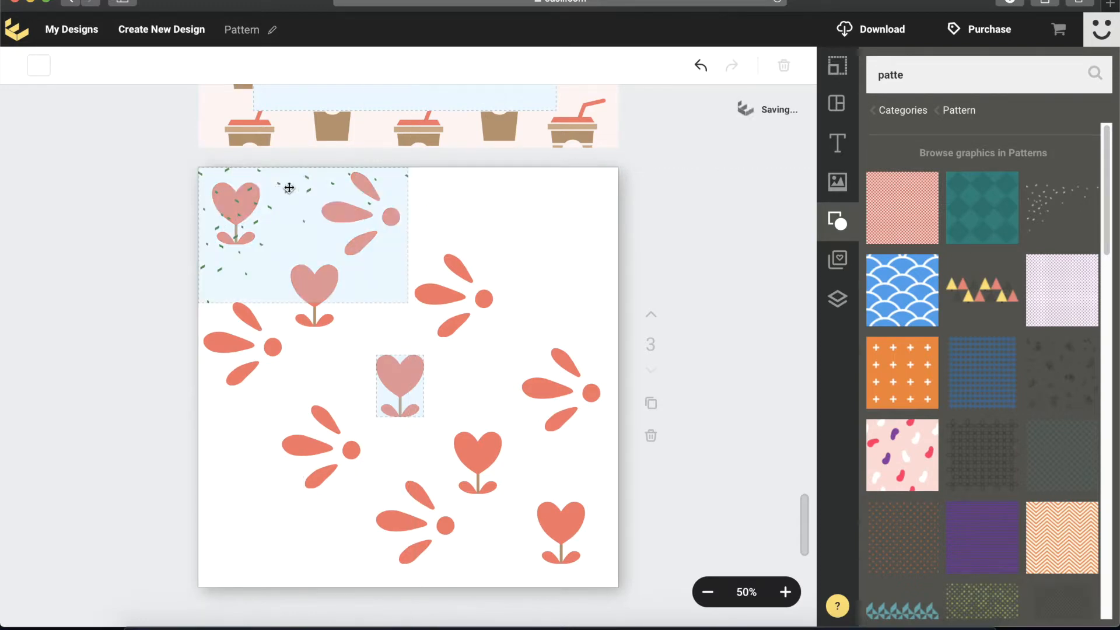
click(300, 182)
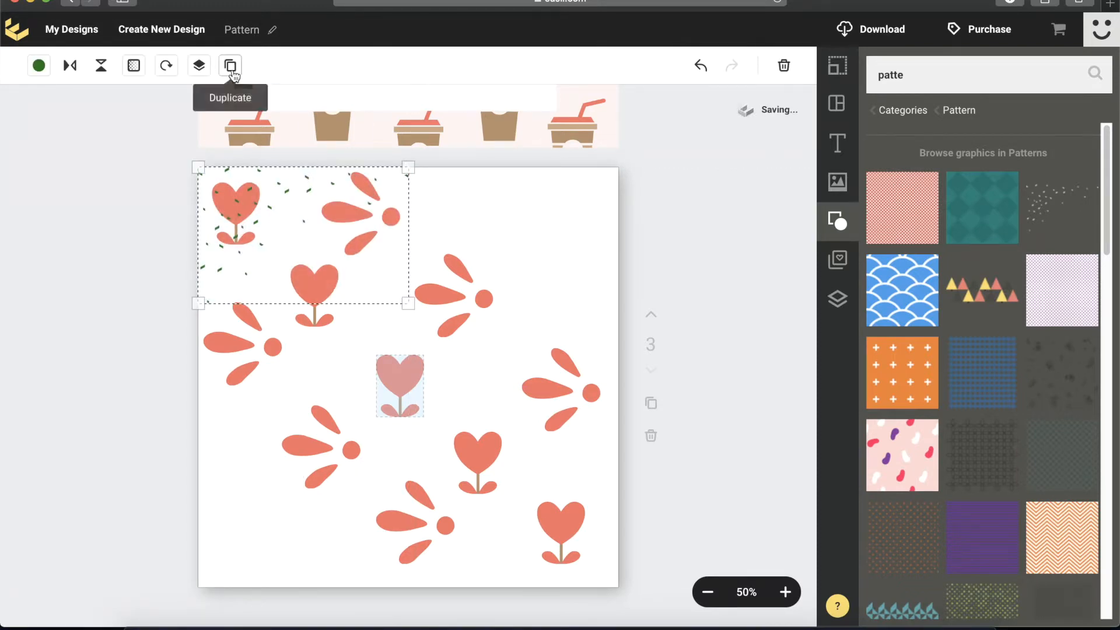
click(198, 66)
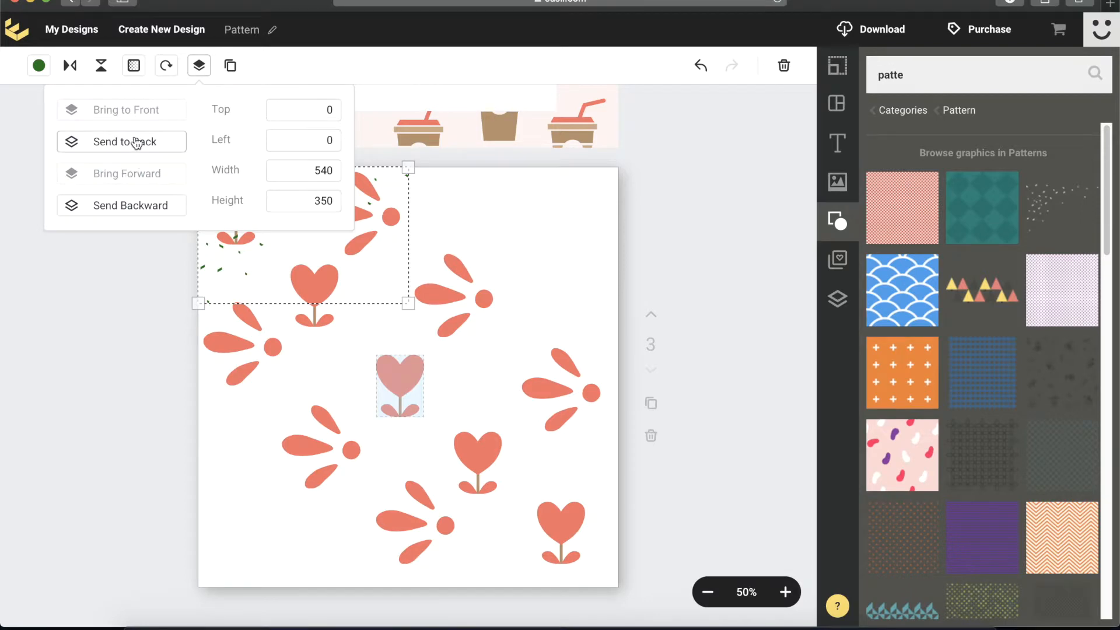
click(134, 144)
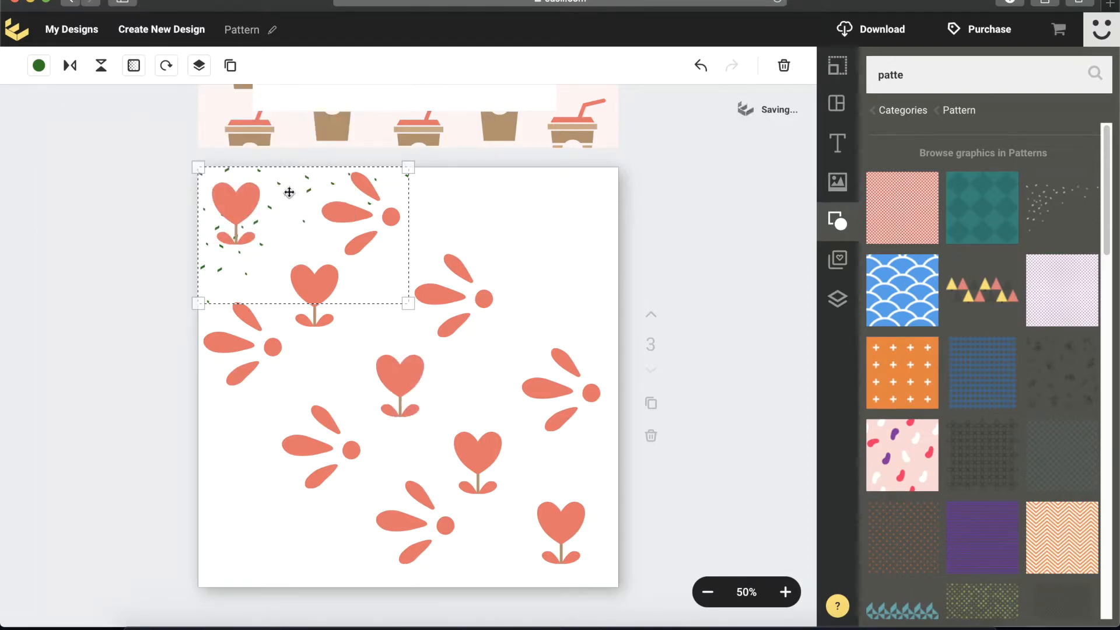
drag(408, 303, 377, 341)
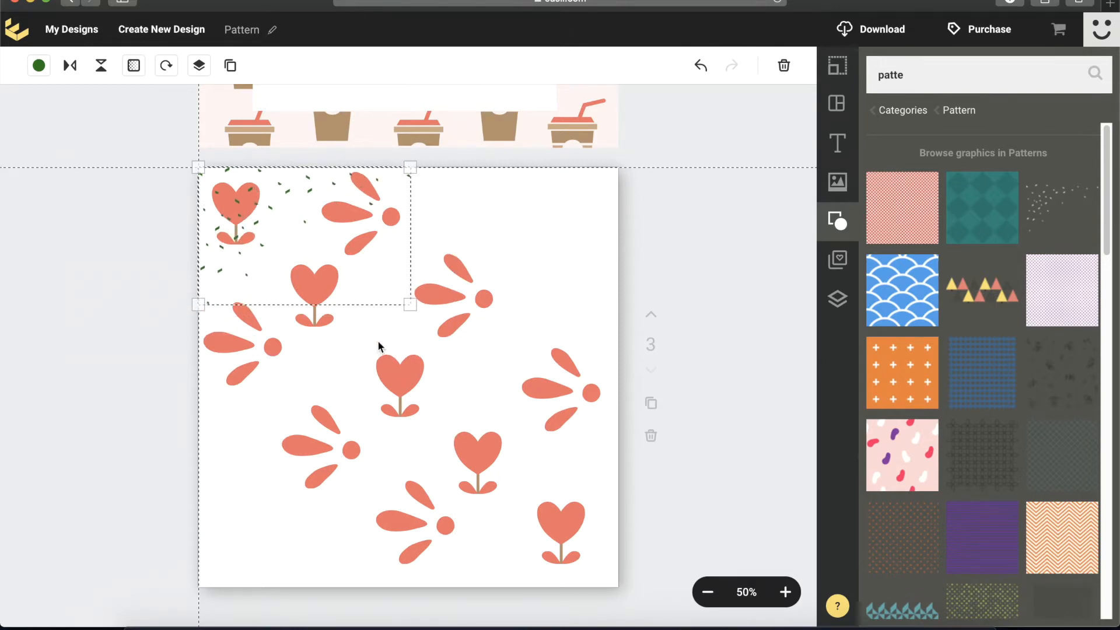
click(95, 159)
- Duplicate the green confetti, rotate the copy upside down and place it in the page's lower-right corner, sent to the back
click(281, 182)
click(228, 66)
drag(253, 185, 288, 395)
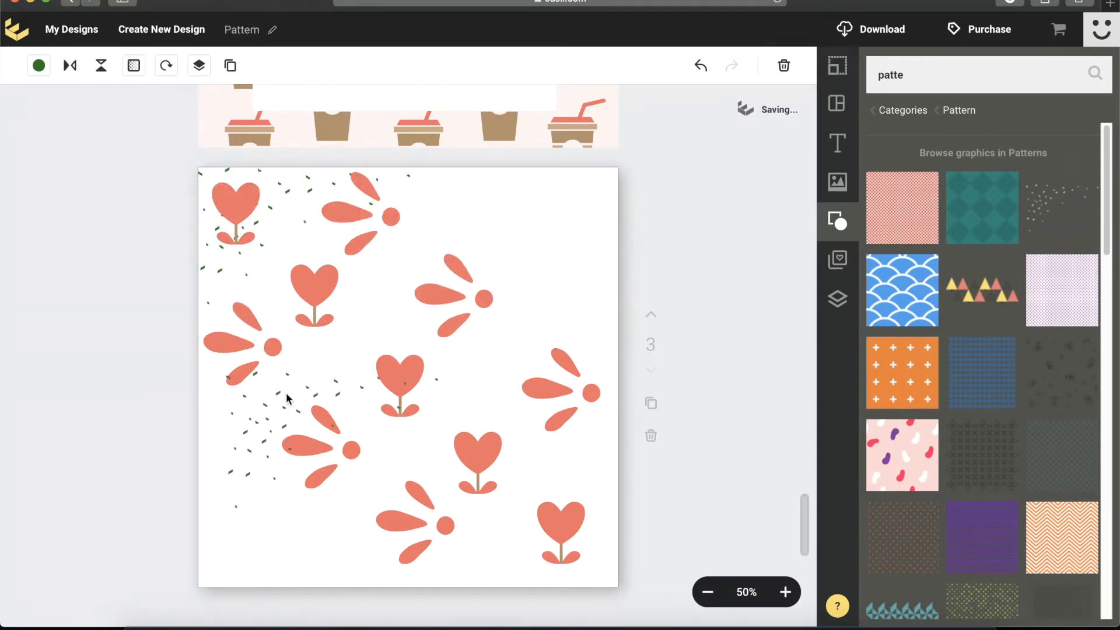
click(171, 67)
drag(125, 115, 168, 120)
drag(408, 450, 586, 536)
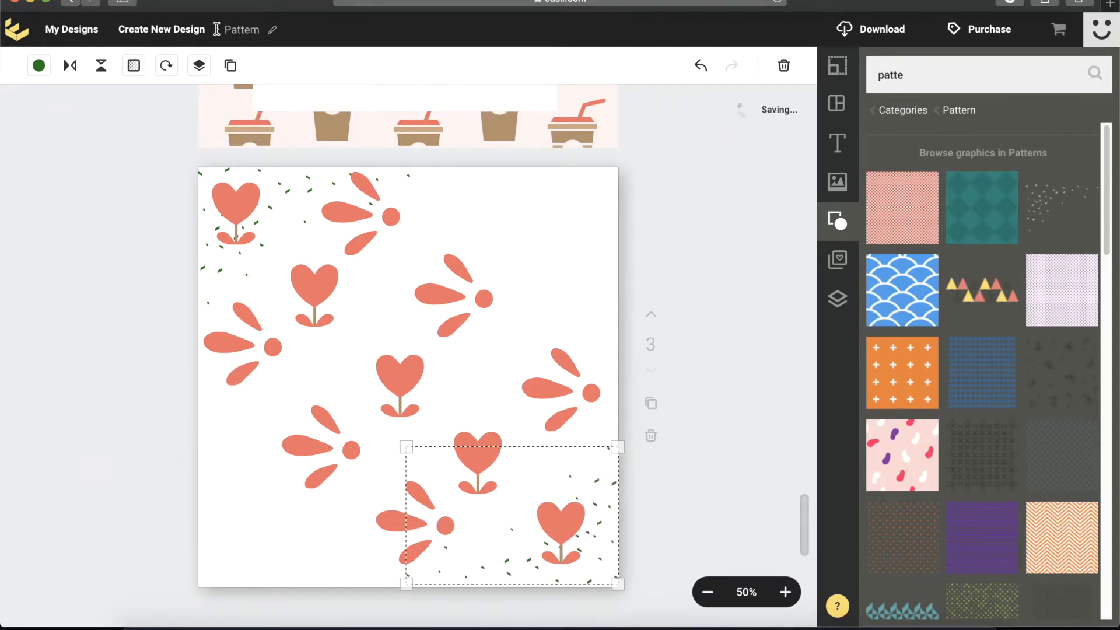
click(199, 64)
click(132, 143)
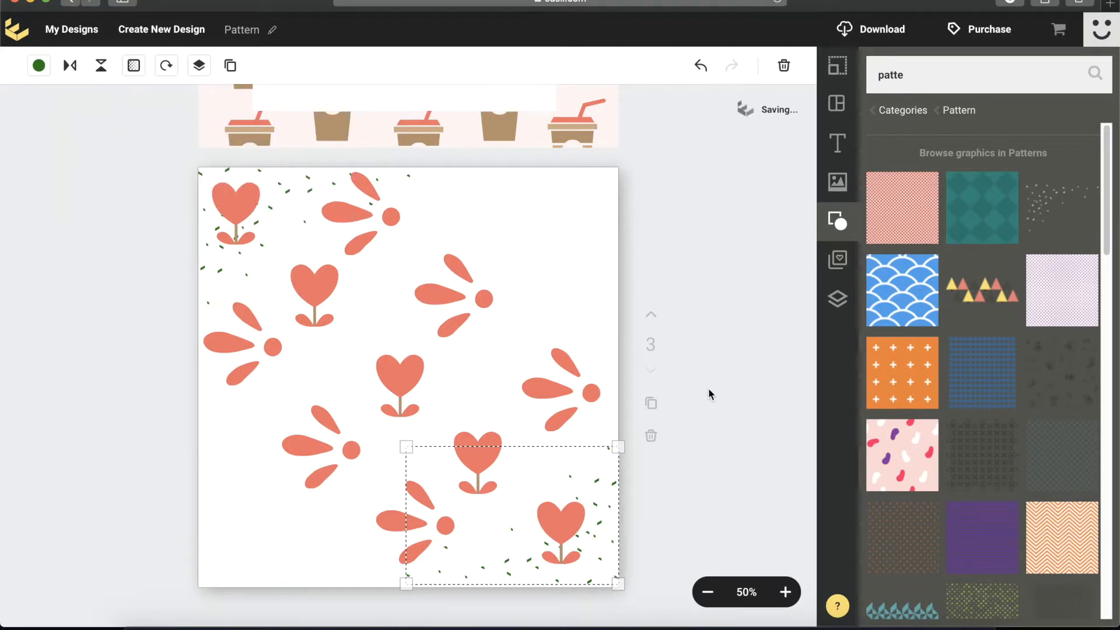
- Duplicate the green confetti, rotate the copy to 88 degrees and place it in the flower page's upper-right corner
click(230, 65)
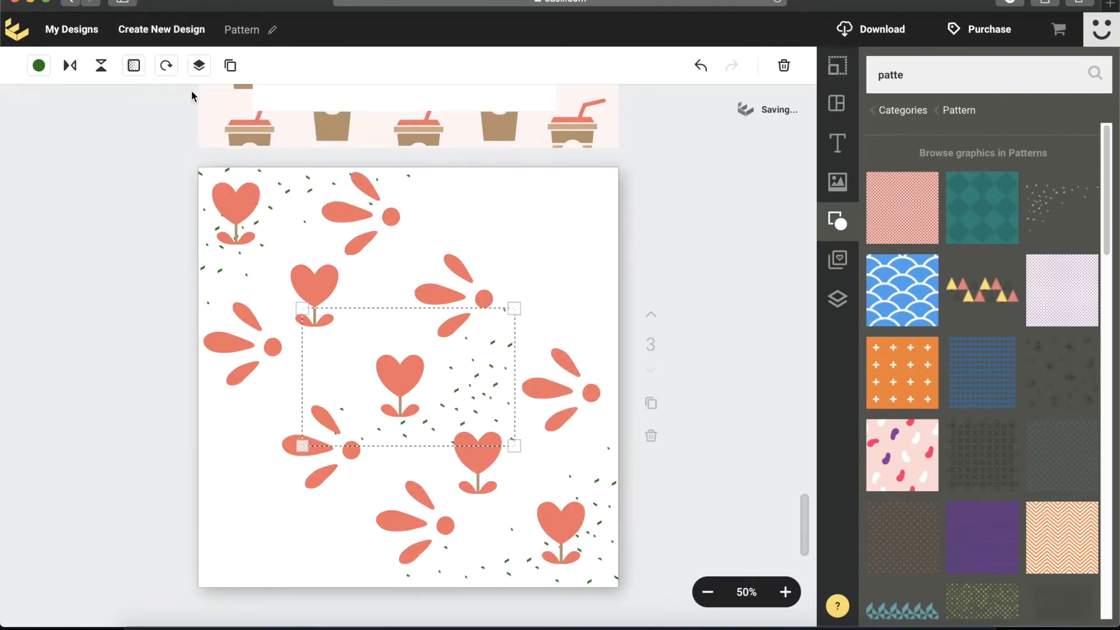
click(166, 68)
mouse_move(168, 119)
mouse_down()
mouse_move(215, 122)
mouse_move(159, 120)
mouse_move(210, 179)
mouse_move(198, 123)
mouse_move(148, 125)
mouse_move(162, 127)
mouse_move(156, 149)
mouse_move(180, 220)
mouse_move(223, 243)
mouse_move(174, 136)
mouse_move(141, 125)
mouse_move(96, 163)
mouse_move(113, 124)
mouse_move(152, 129)
mouse_move(168, 148)
mouse_move(166, 137)
mouse_up()
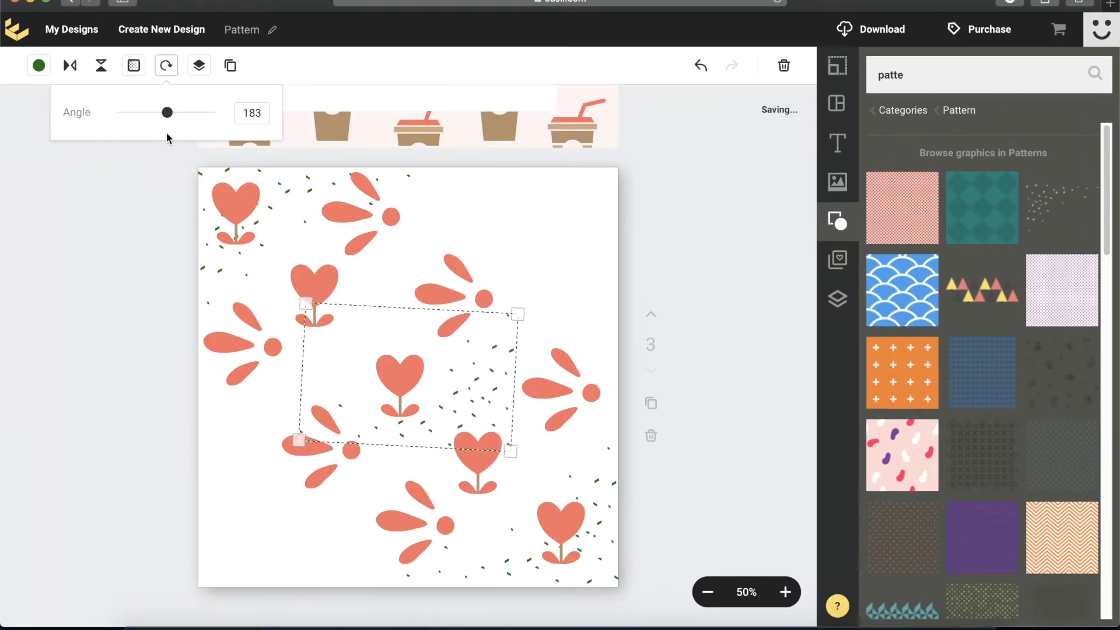
drag(488, 365, 586, 246)
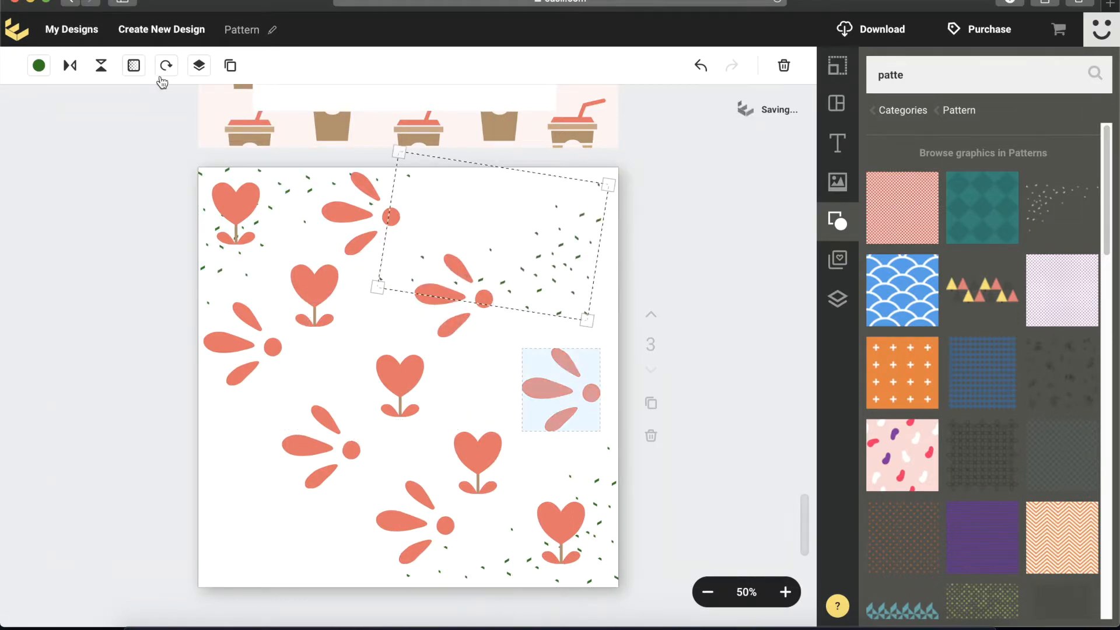
click(165, 66)
drag(168, 115, 145, 89)
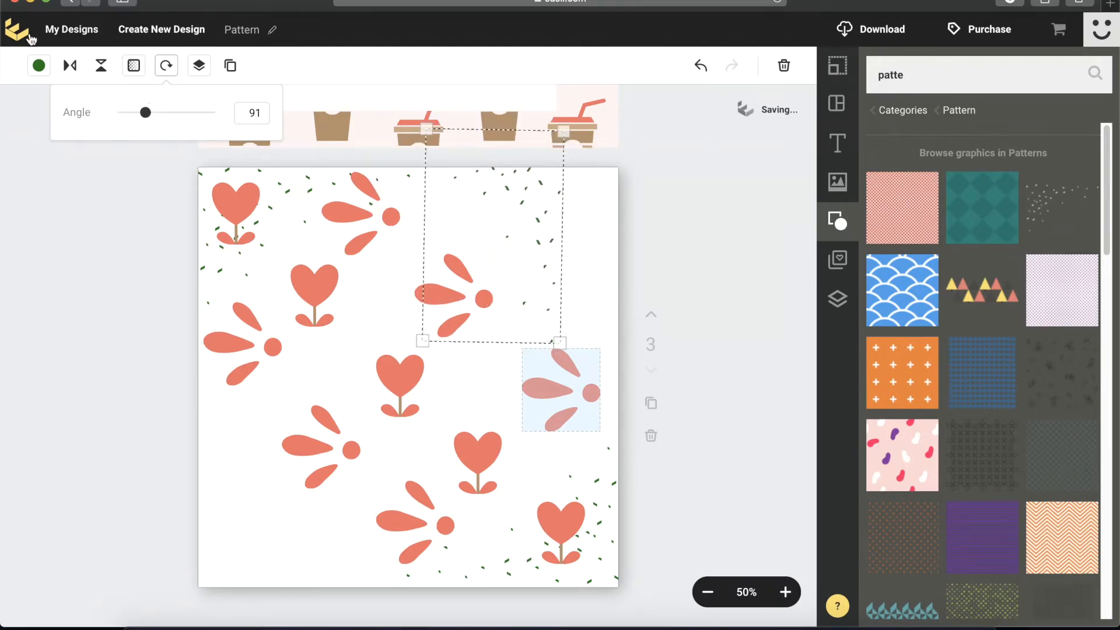
click(552, 236)
drag(572, 258, 591, 216)
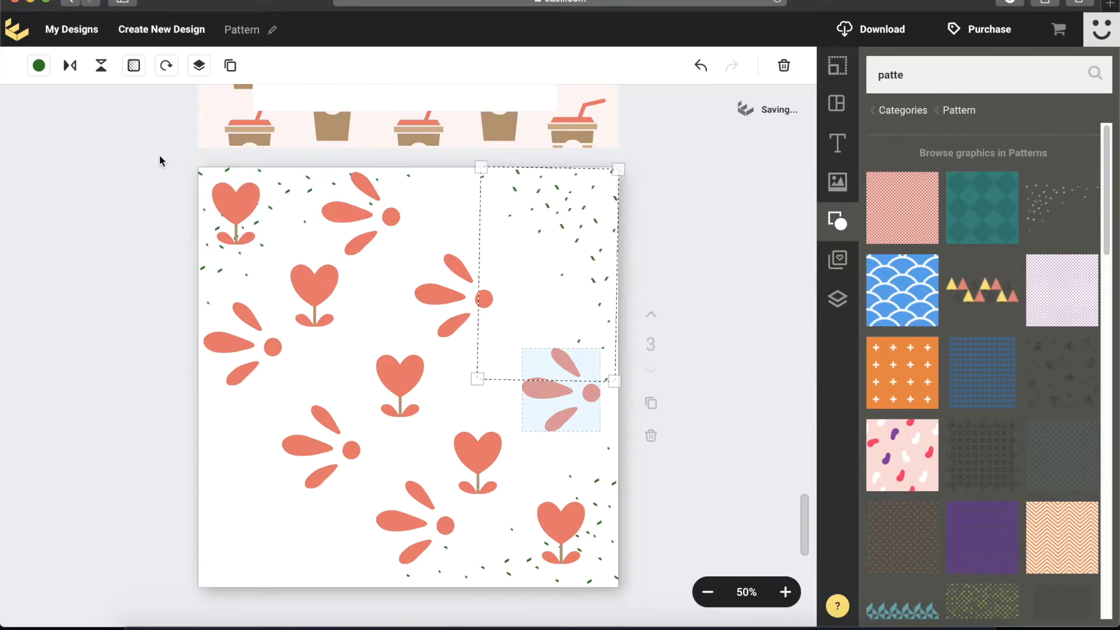
click(166, 65)
drag(143, 112, 145, 114)
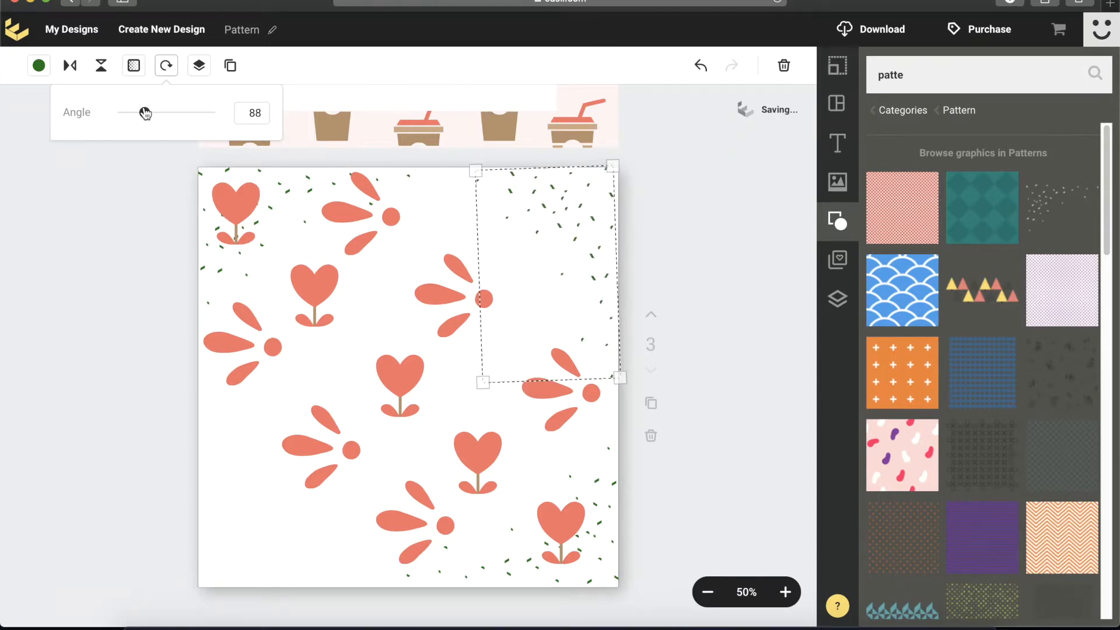
click(709, 251)
- Duplicate the upper-right confetti, rotate the copy to 271 degrees and place it in the page's lower-left corner
click(566, 209)
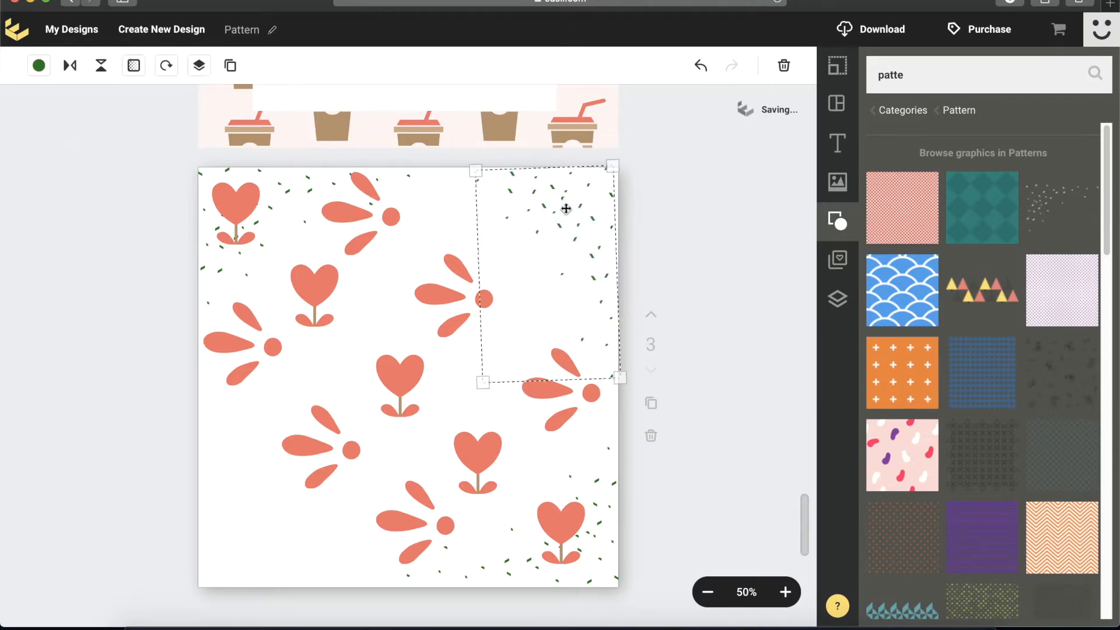
click(231, 66)
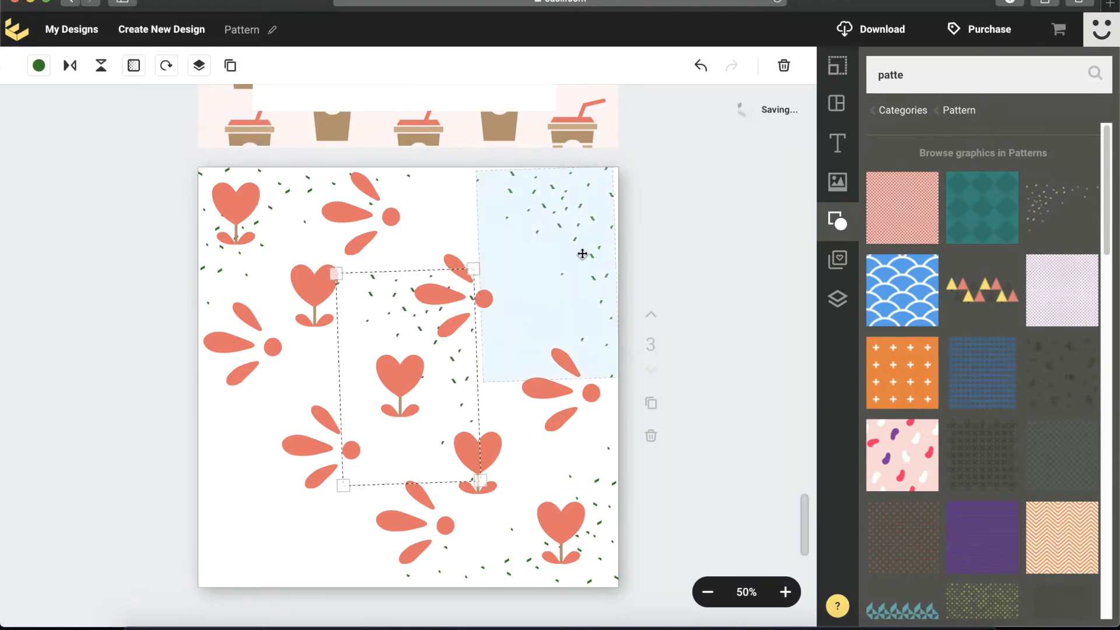
drag(455, 370, 306, 508)
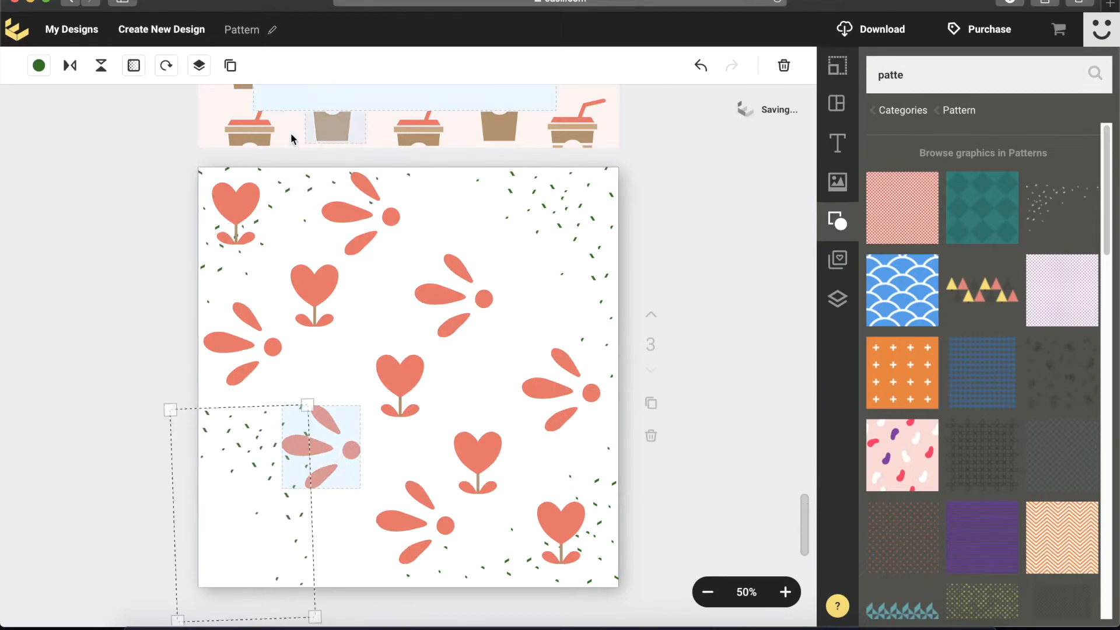
click(167, 65)
drag(149, 116, 187, 135)
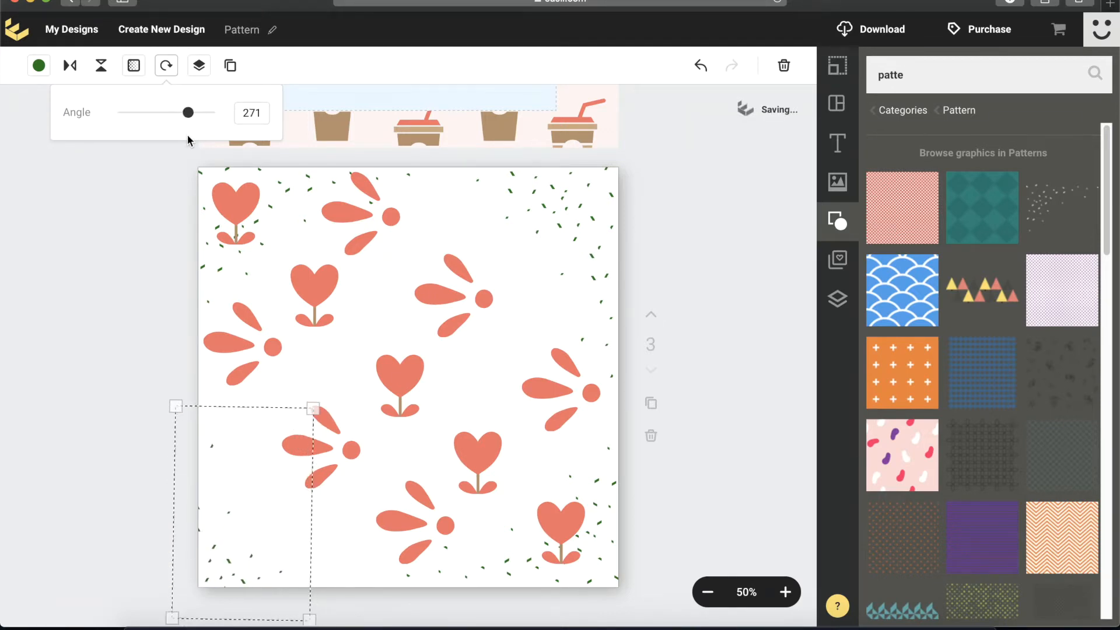
drag(236, 504, 266, 476)
click(106, 356)
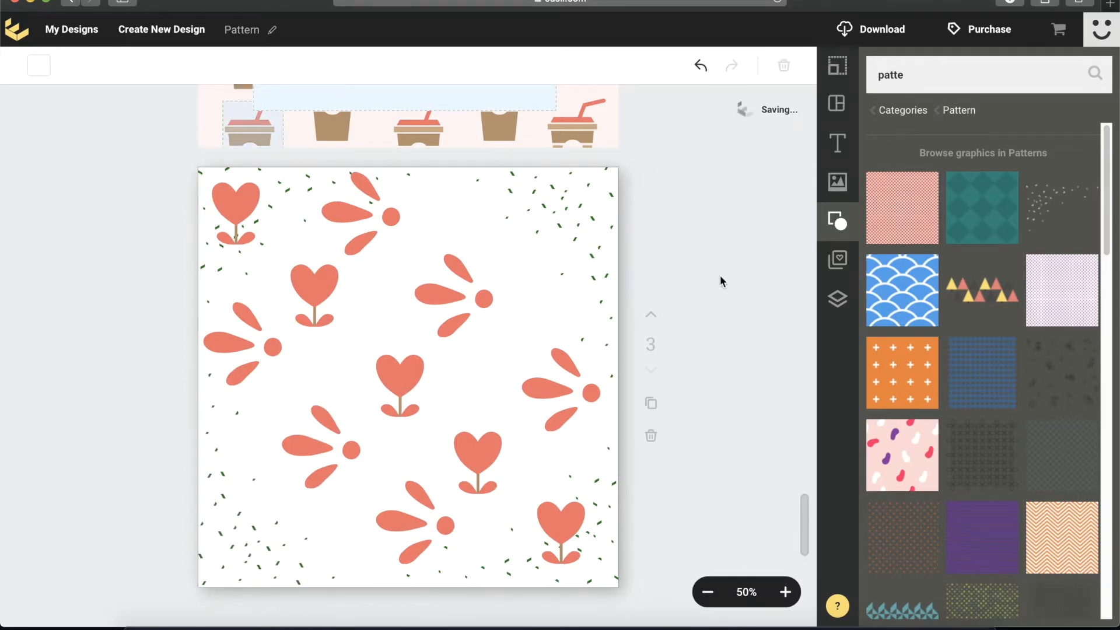
- Add the round yellow-green dash pattern, shrink it and place it at the page's upper edge beside the coral petal flower
scroll(1053, 316, down, 5)
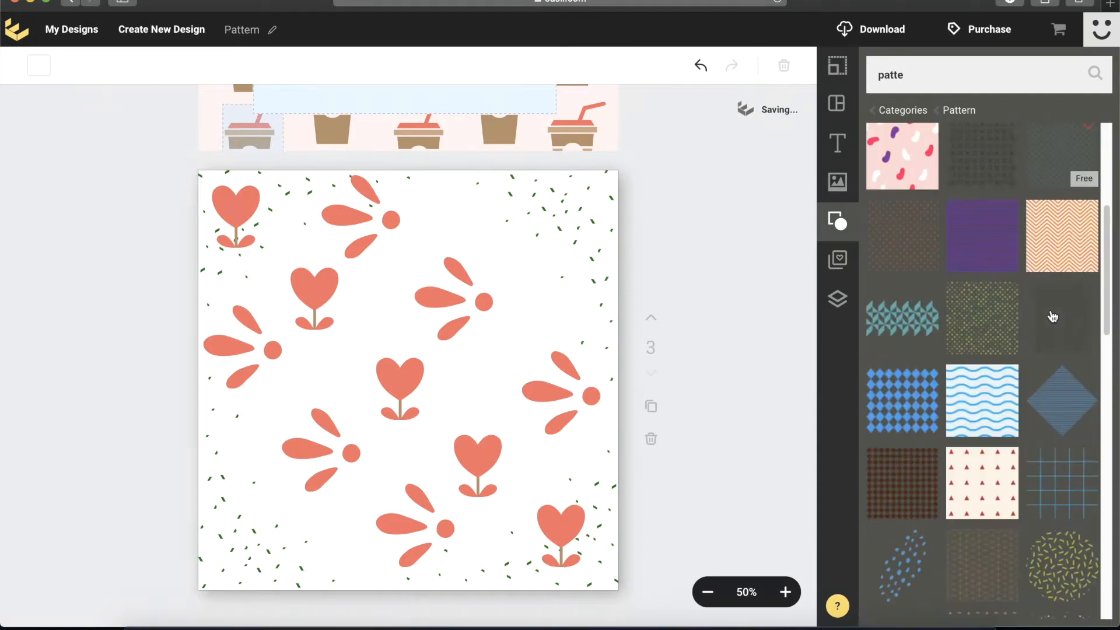
click(1060, 578)
drag(427, 345, 446, 308)
drag(319, 238, 439, 350)
drag(517, 382, 448, 171)
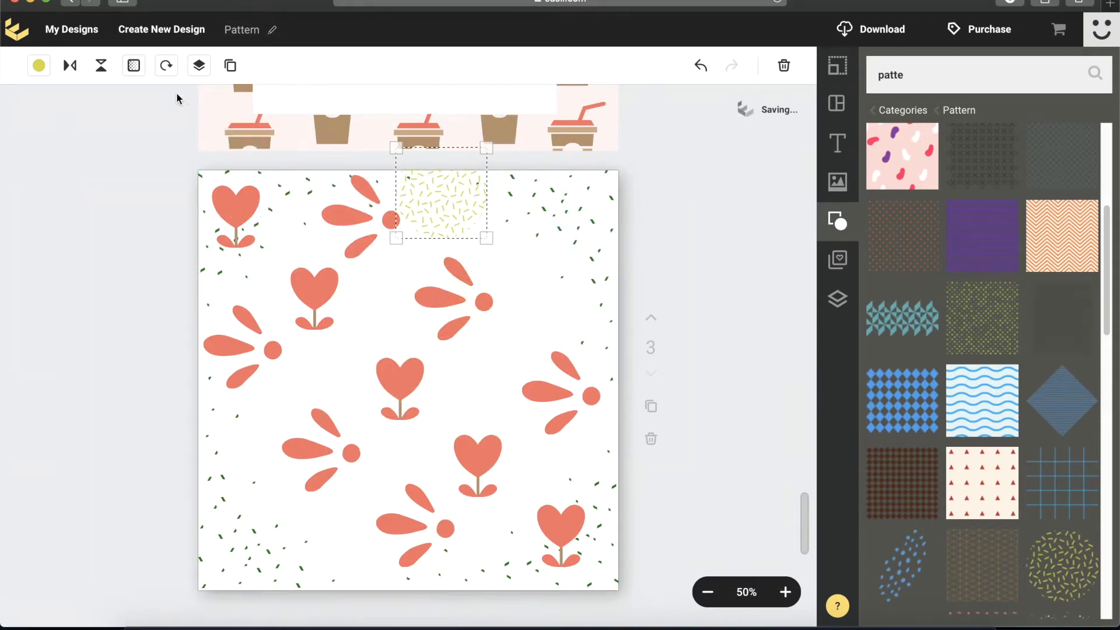
- Duplicate the round dash pattern three times, placing copies at the page's right edge, near its centre and beside its left edge
click(231, 65)
drag(480, 243, 456, 374)
click(230, 66)
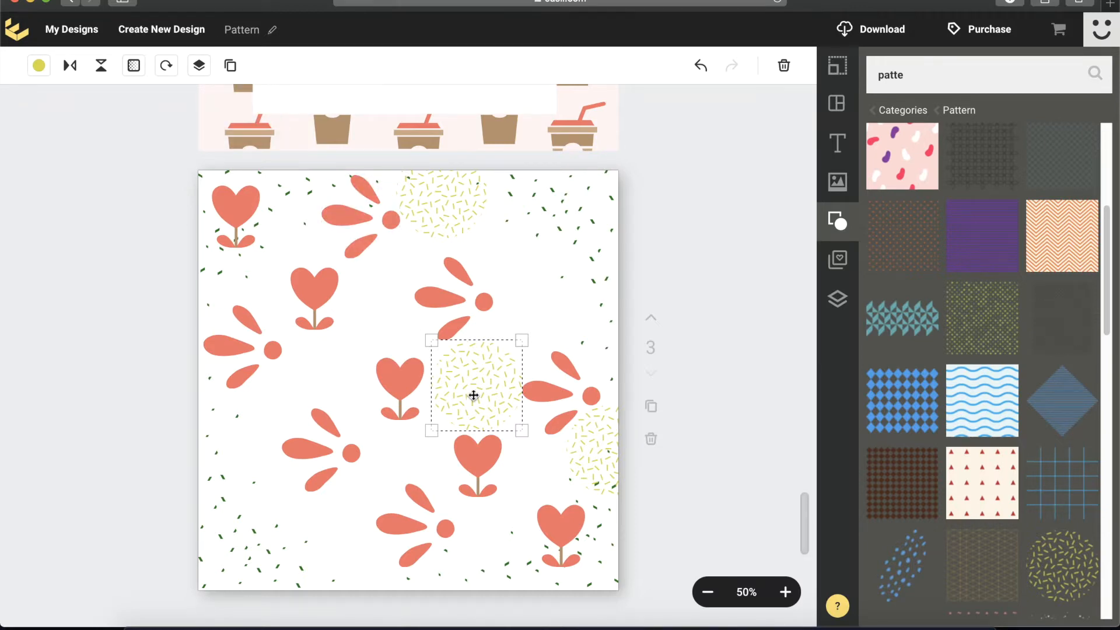
click(231, 70)
drag(475, 407, 328, 371)
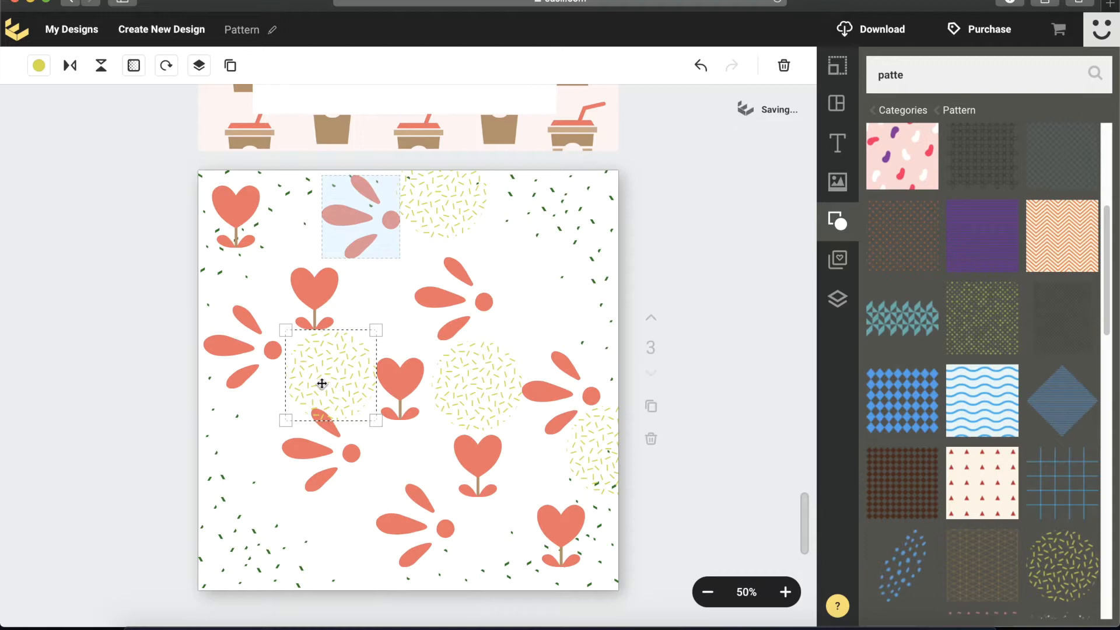
drag(325, 383, 310, 494)
drag(313, 549, 254, 425)
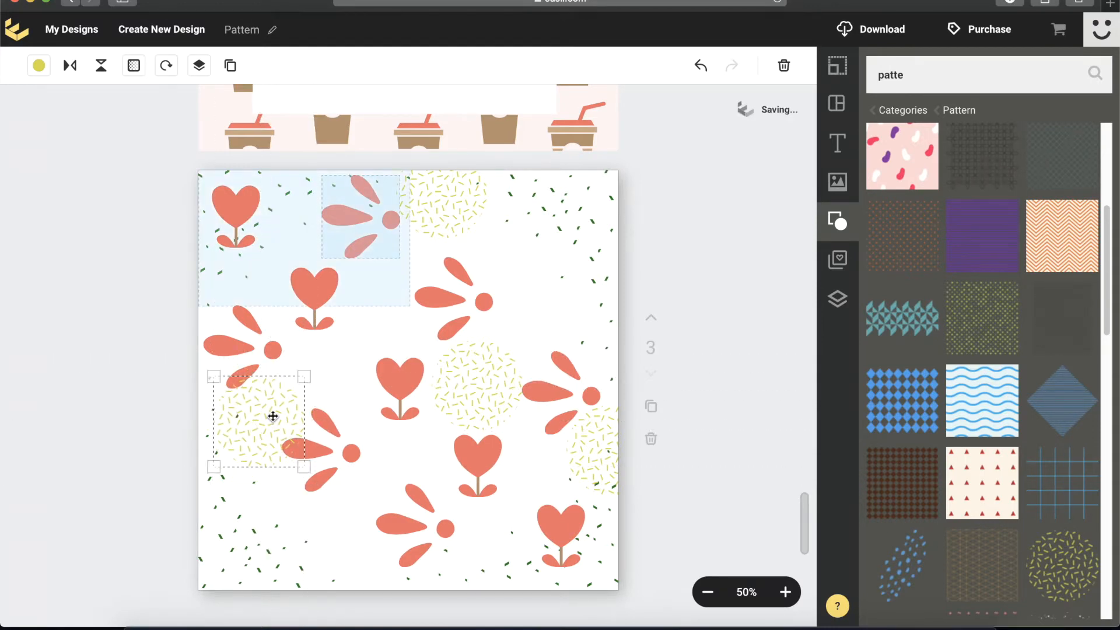
- Duplicate the round dash pattern twice more, placing copies across the page's lower edge and over the upper-right confetti
click(231, 65)
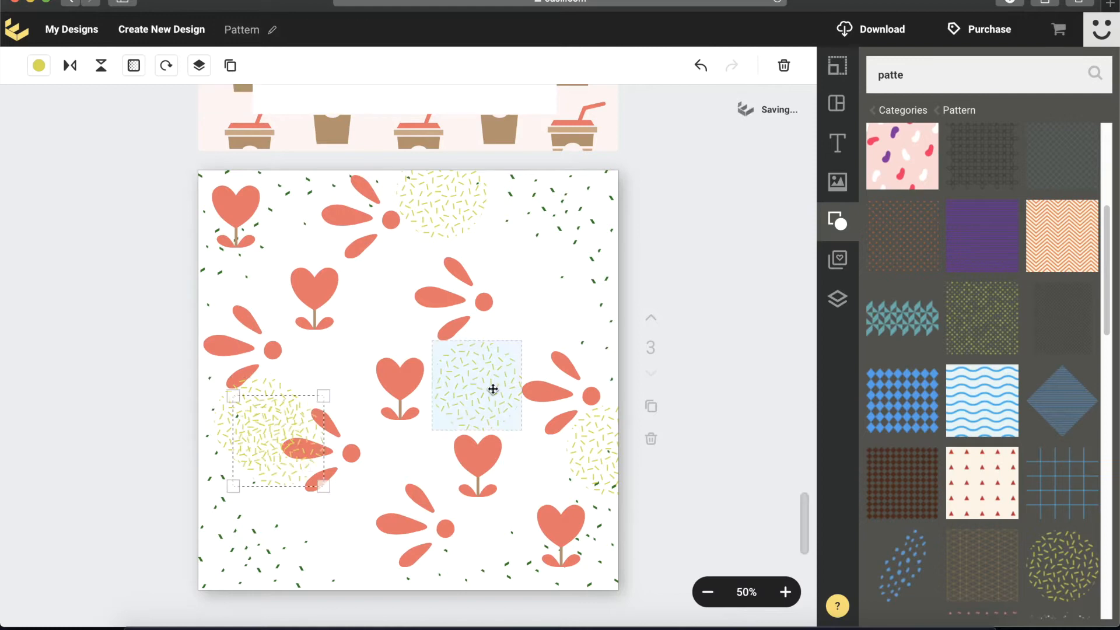
drag(293, 436, 344, 559)
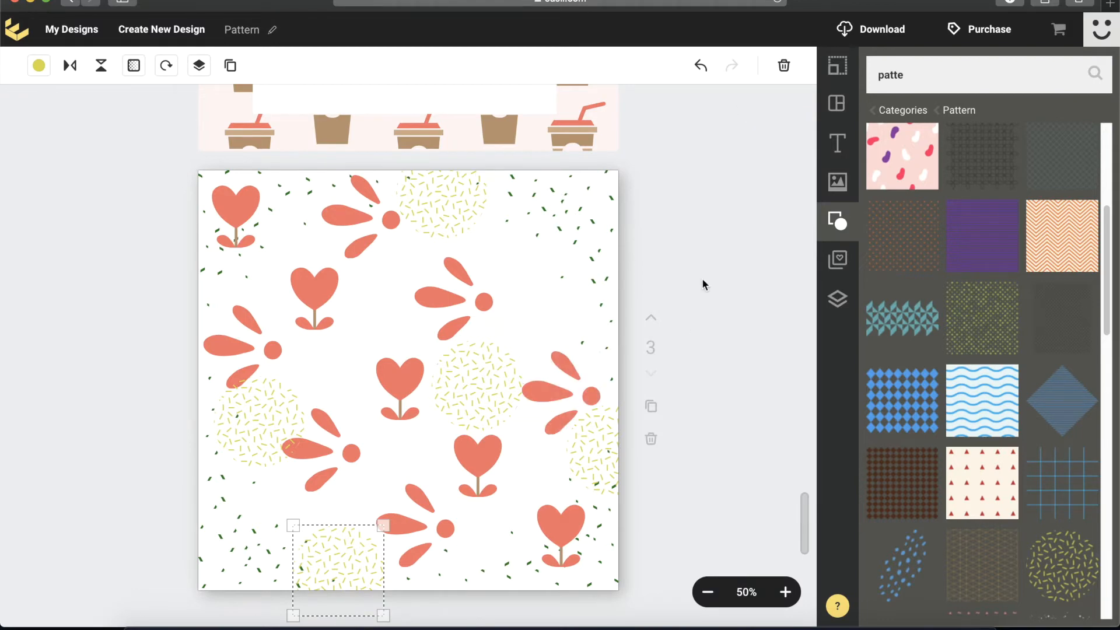
click(231, 65)
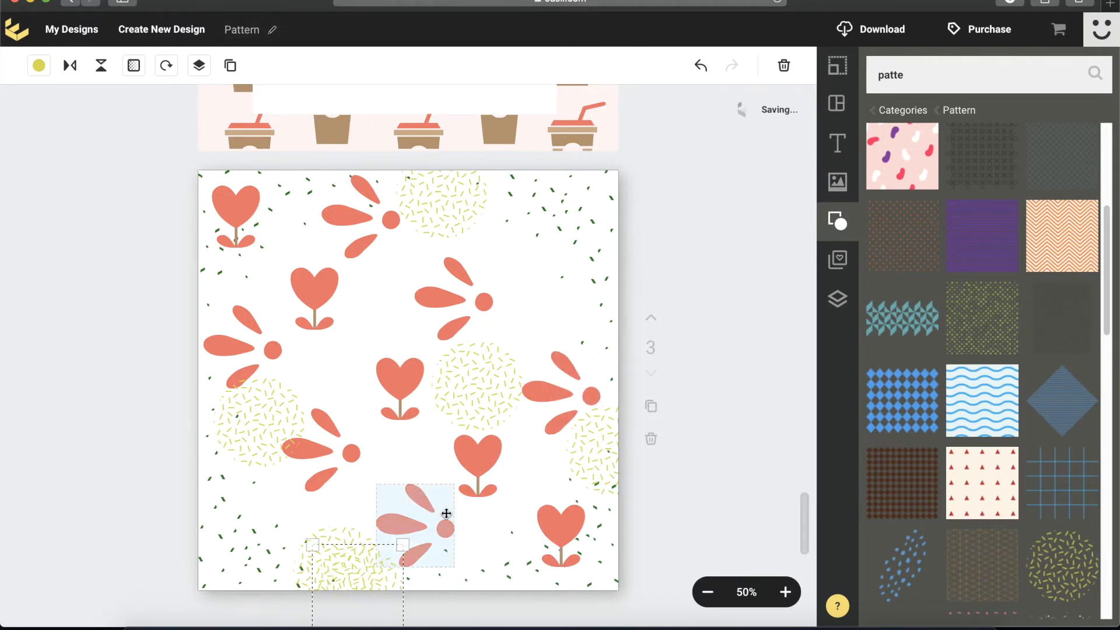
drag(348, 567, 597, 210)
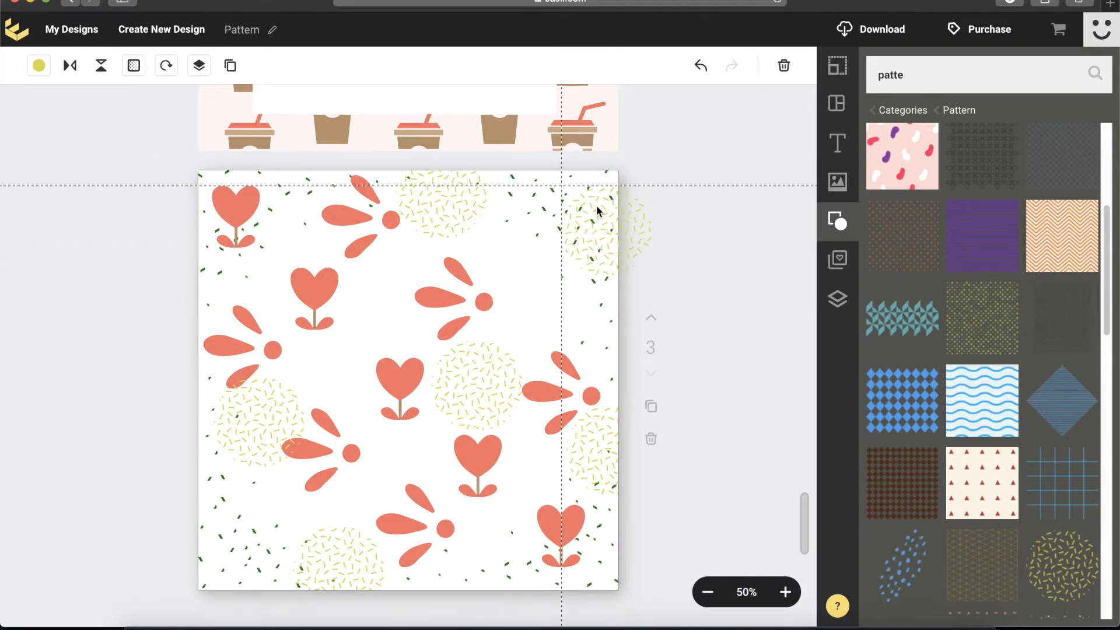
- Browse the remaining patterns, switch to the Icons graphics category and clear the old search term
scroll(1001, 404, down, 10)
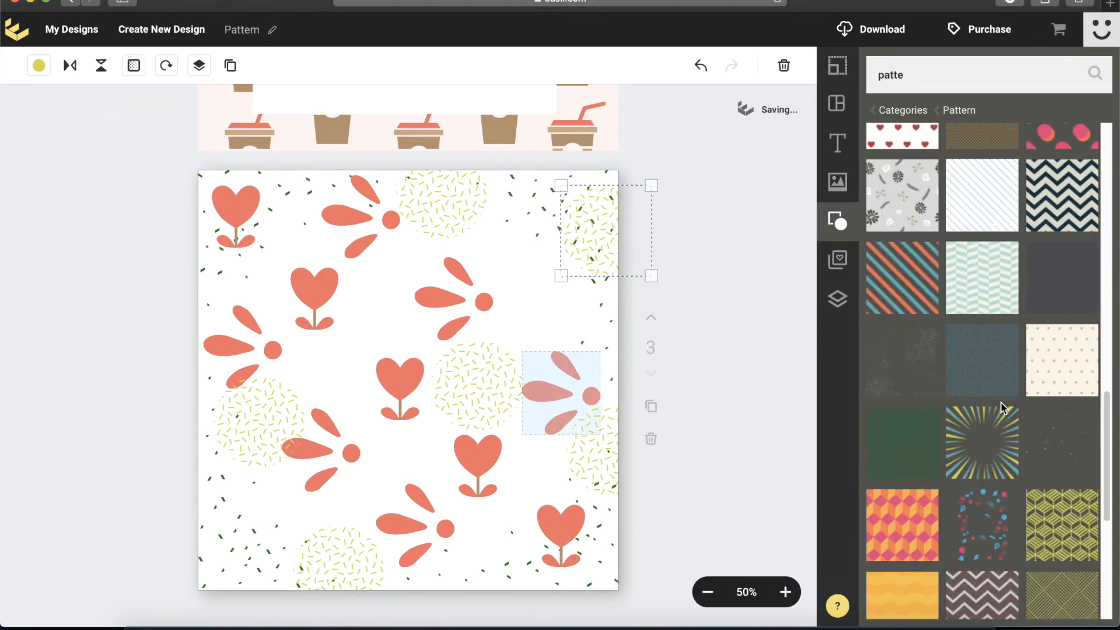
mouse_move(1001, 407)
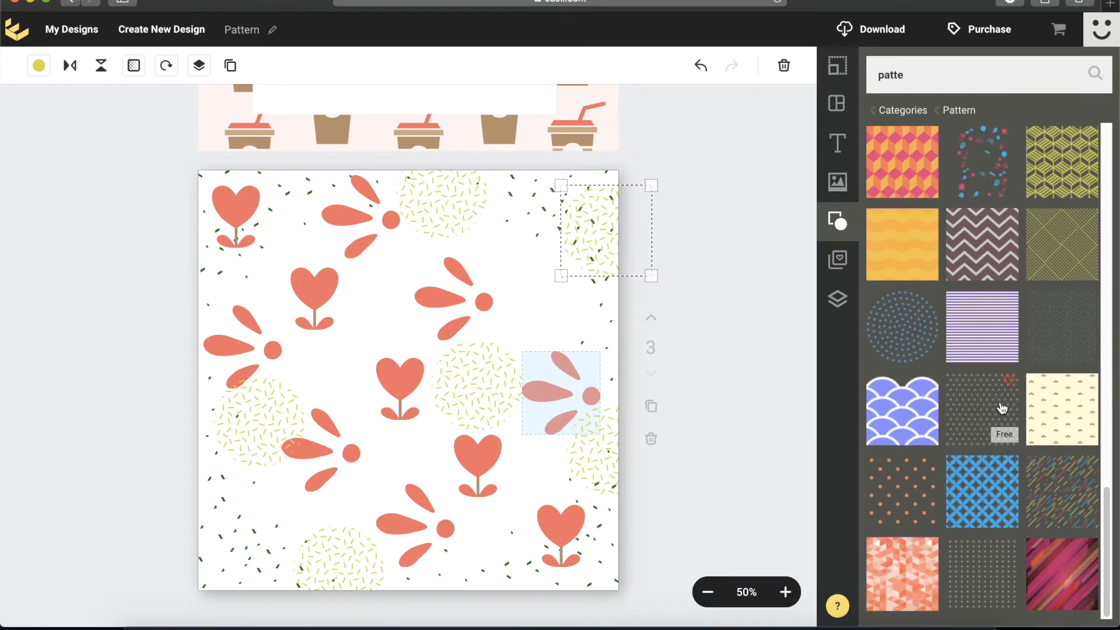
scroll(1002, 407, up, 10)
click(838, 221)
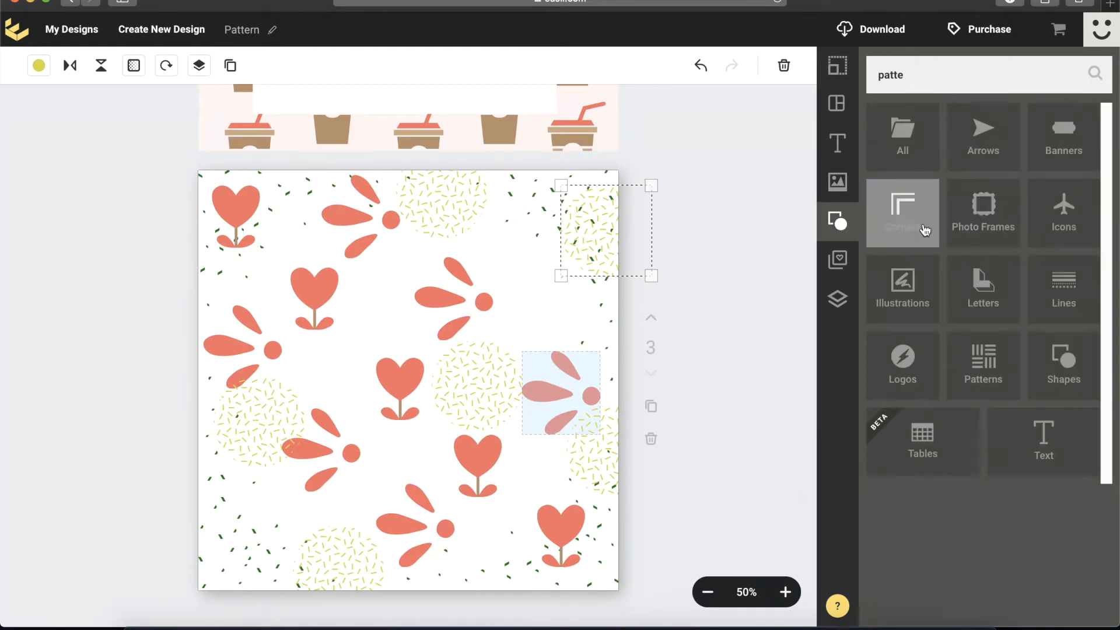
click(1077, 234)
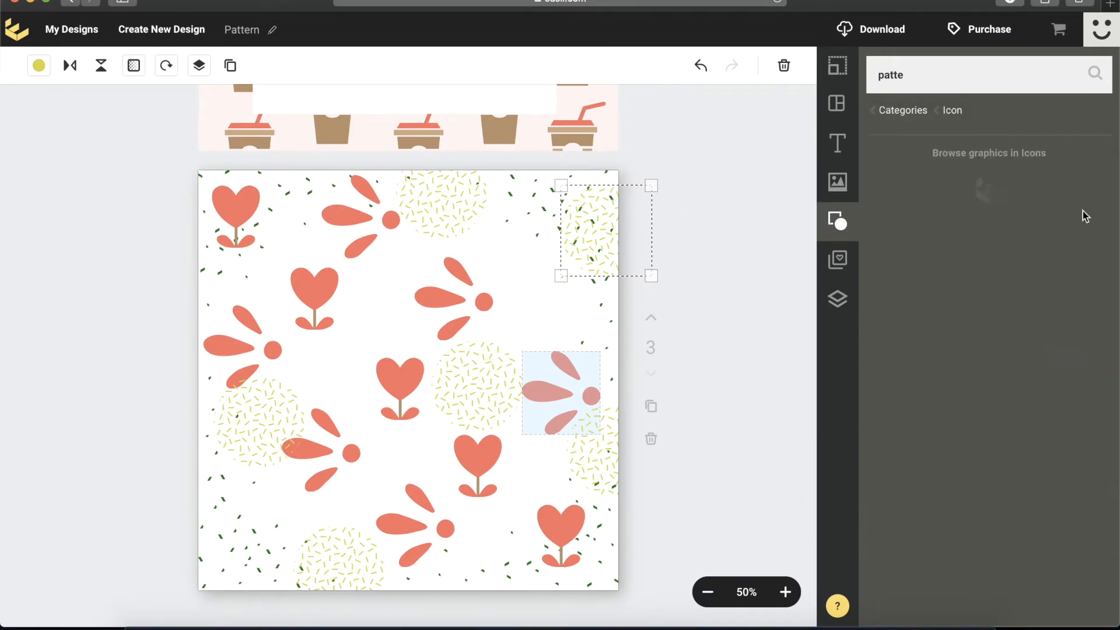
click(965, 76)
drag(966, 76, 758, 67)
key(BackSpace)
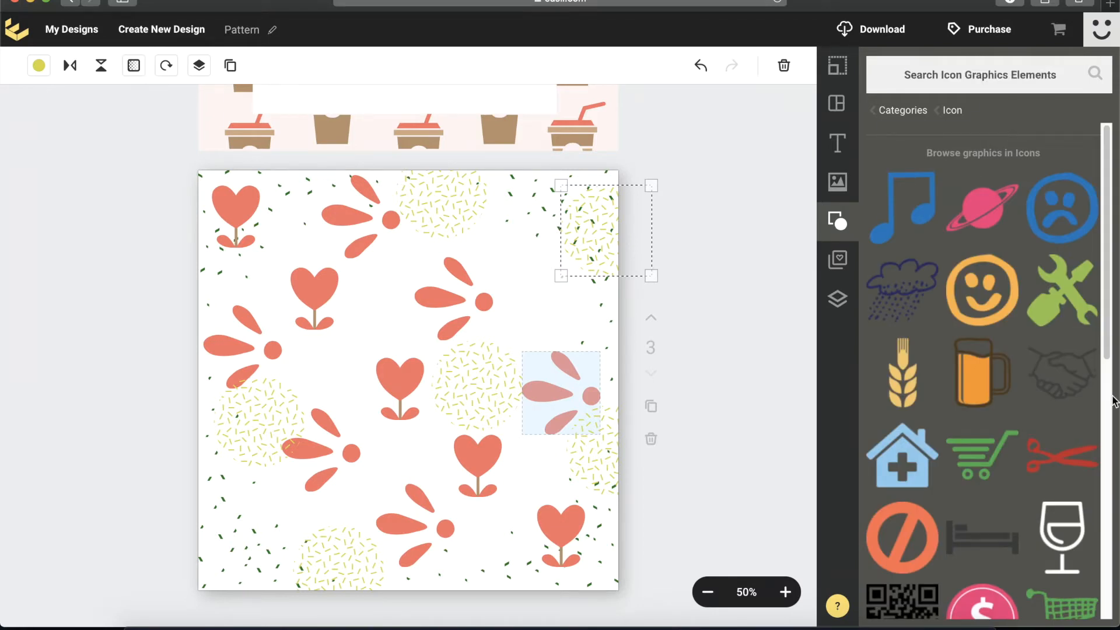
- Try the green leafy plant icon from the Icons category on the flower page, and remove it
scroll(1115, 401, down, 10)
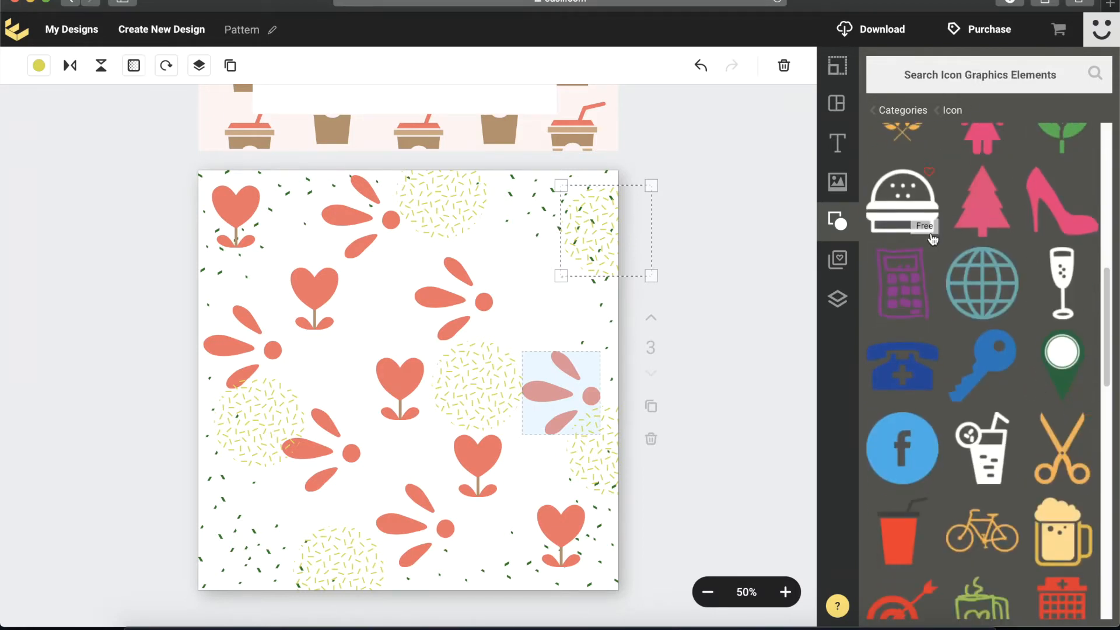
scroll(931, 224, up, 3)
scroll(916, 223, down, 1)
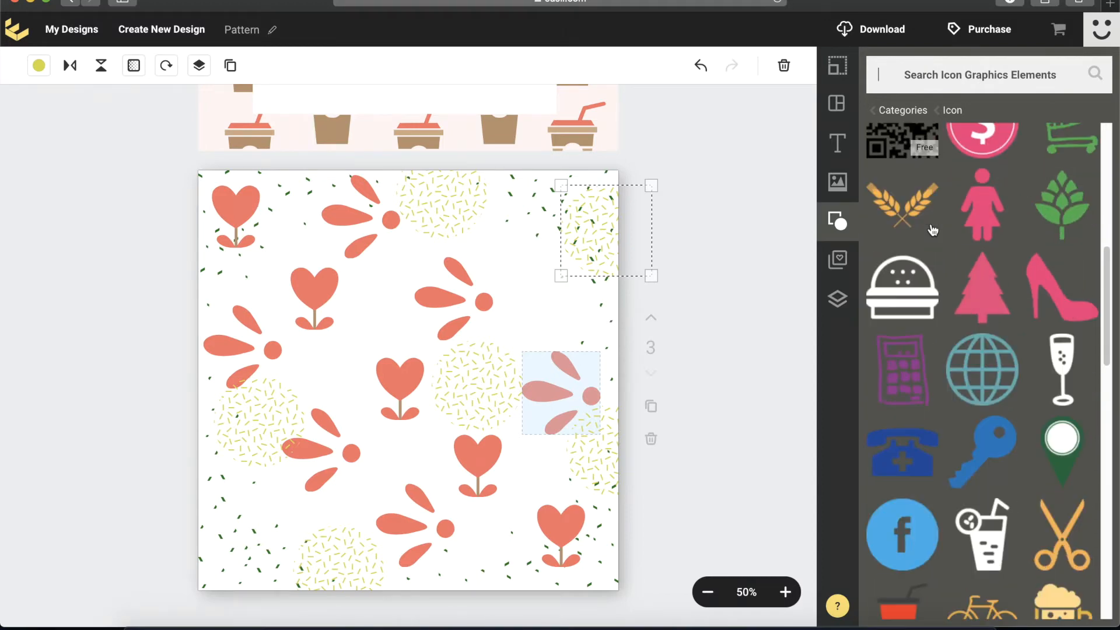
click(1077, 201)
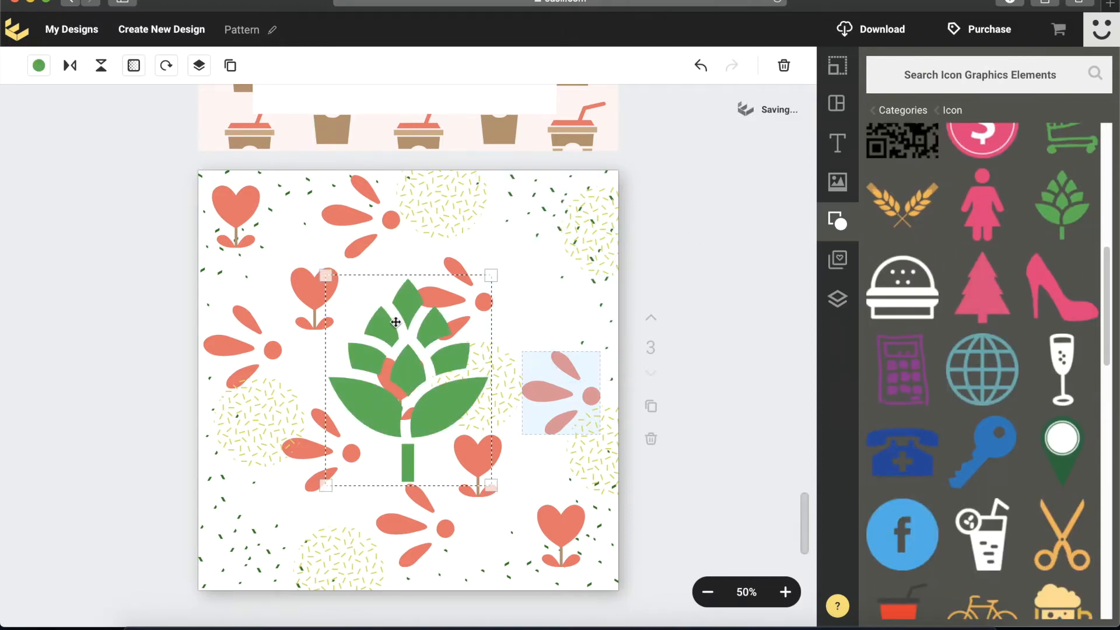
key(Delete)
- Search the icons for "leaf" and add the green four-leaf clover to the flower page, shrunk to about the flowers' size
text(le)
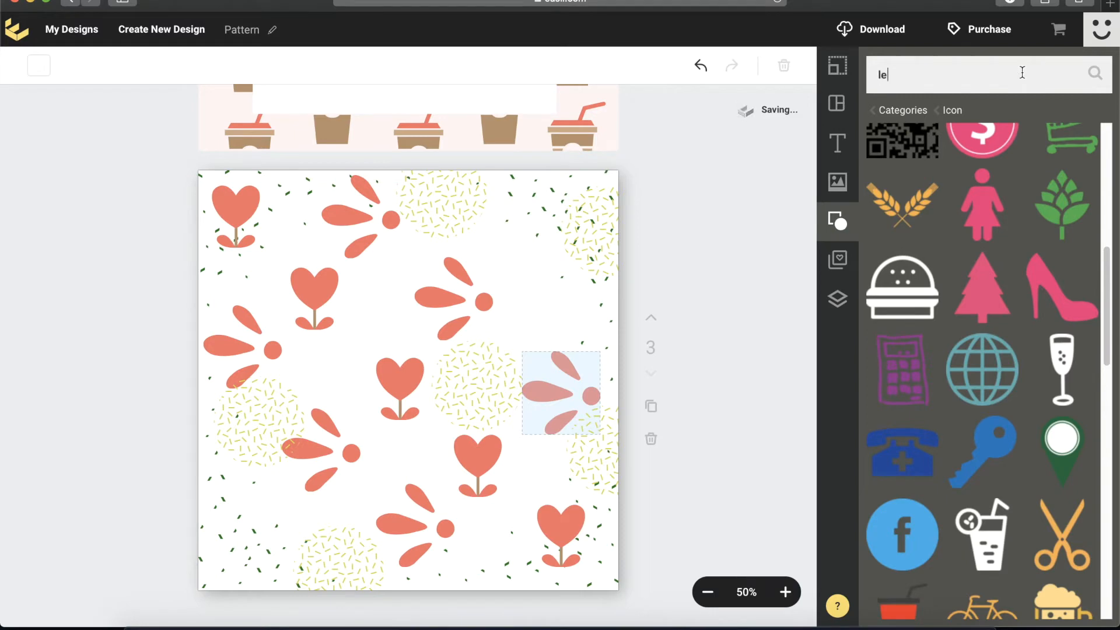
text(af)
key(Return)
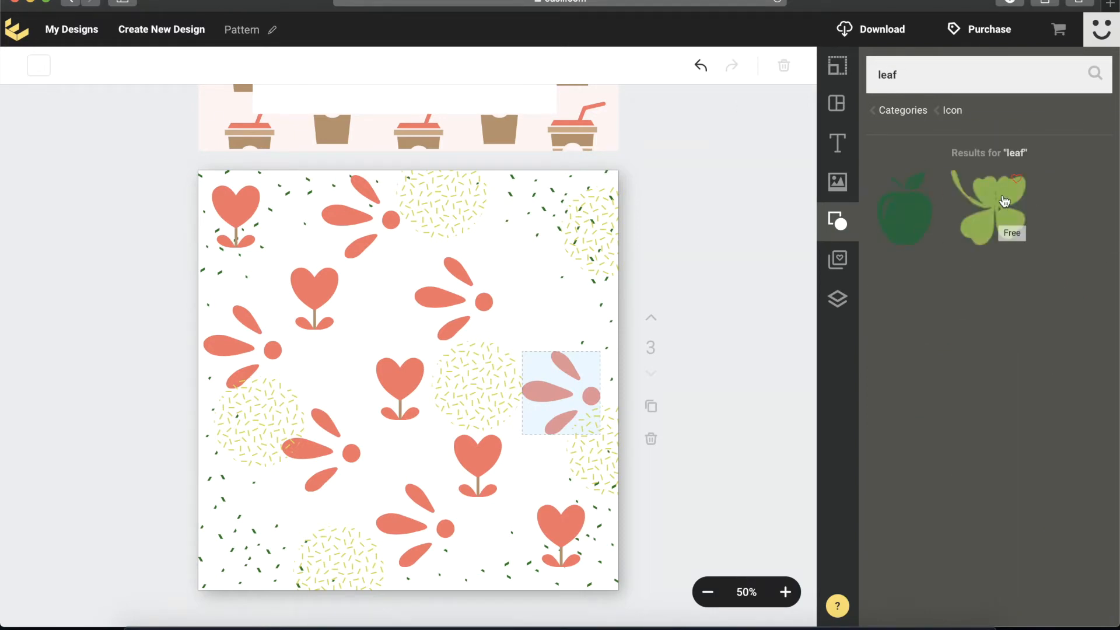
click(995, 219)
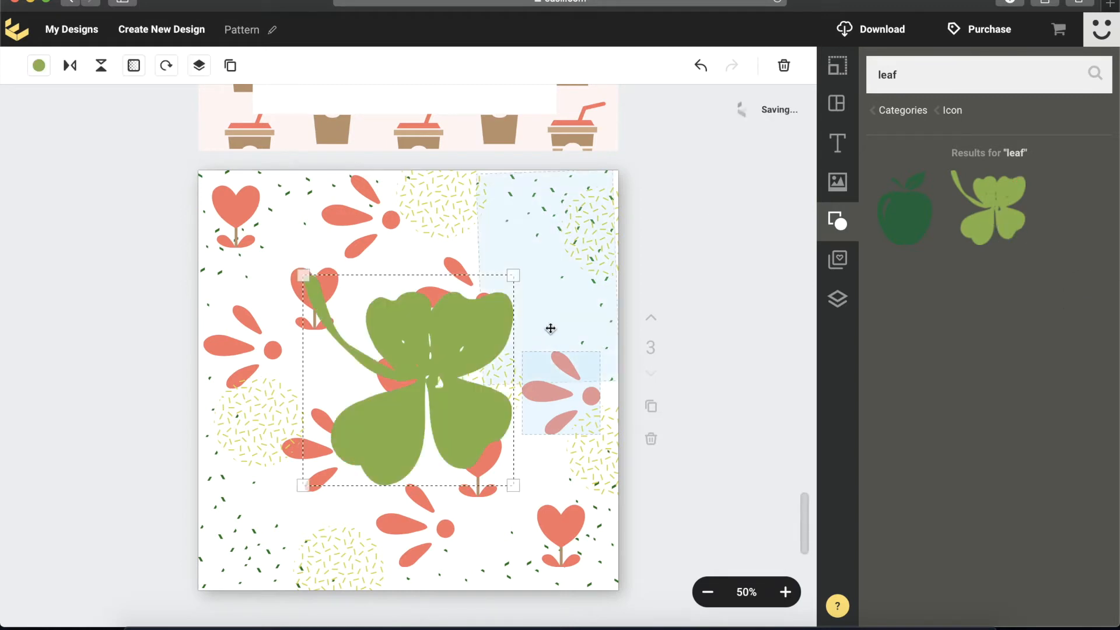
drag(300, 275, 524, 321)
drag(529, 309, 512, 208)
- Duplicate the clover four times and scatter the copies in the gaps between the coral flowers
click(231, 66)
click(230, 66)
click(230, 65)
click(231, 65)
drag(377, 192, 300, 200)
click(745, 320)
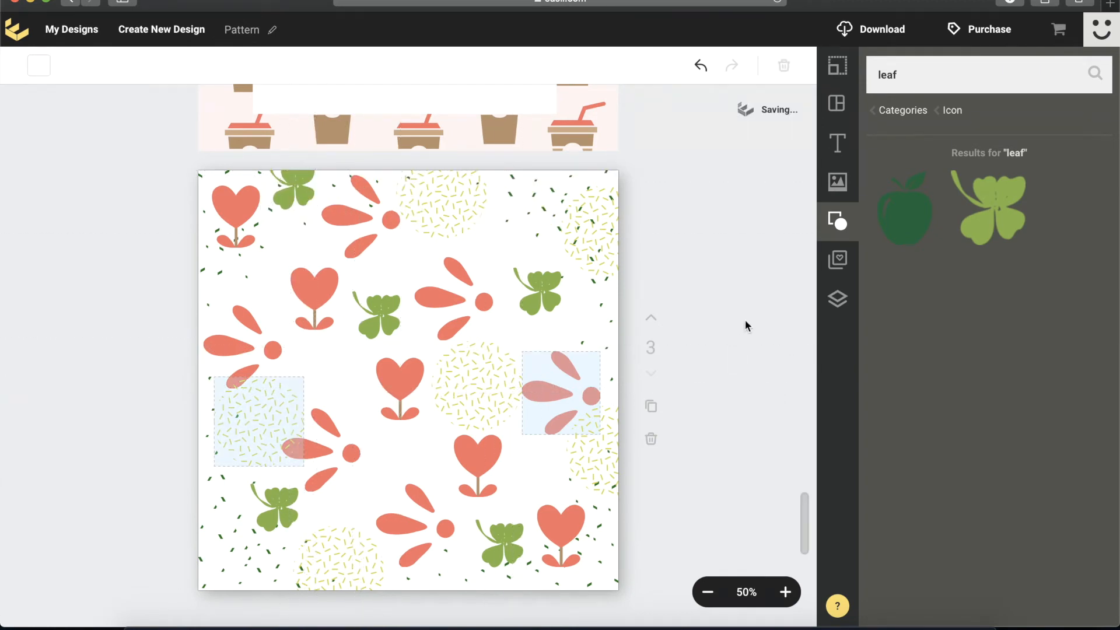
scroll(690, 297, up, 5)
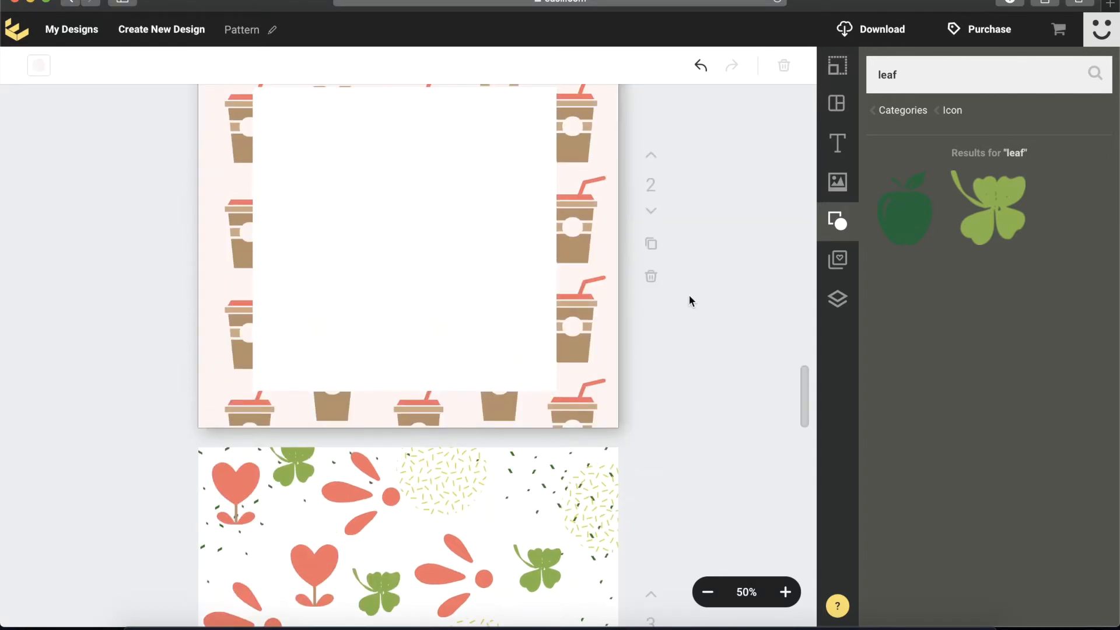
scroll(689, 300, down, 6)
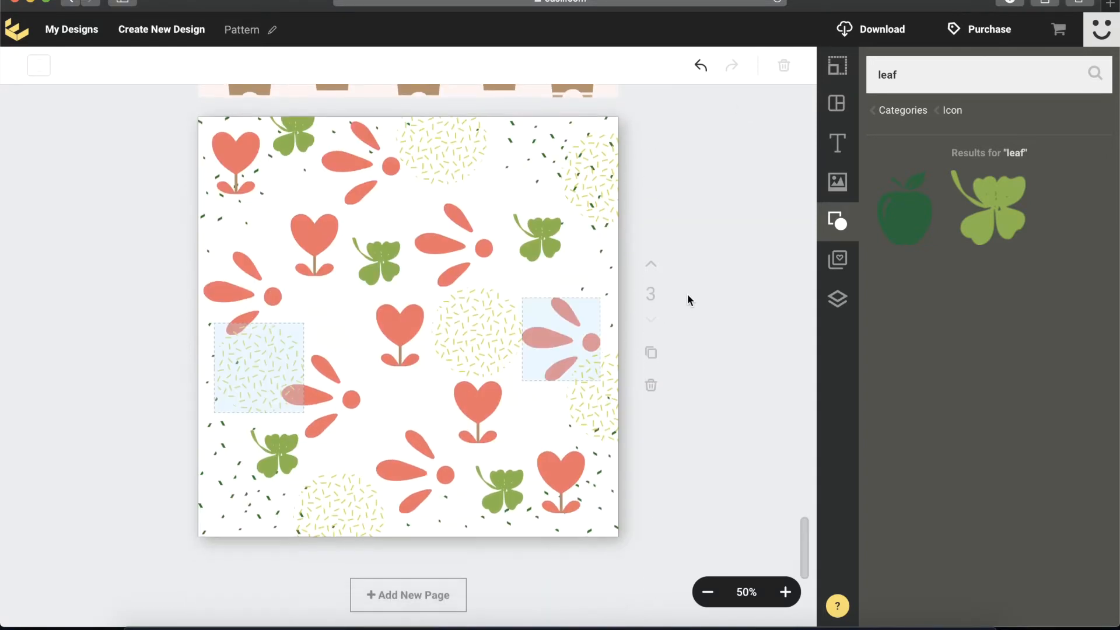
scroll(688, 296, up, 14)
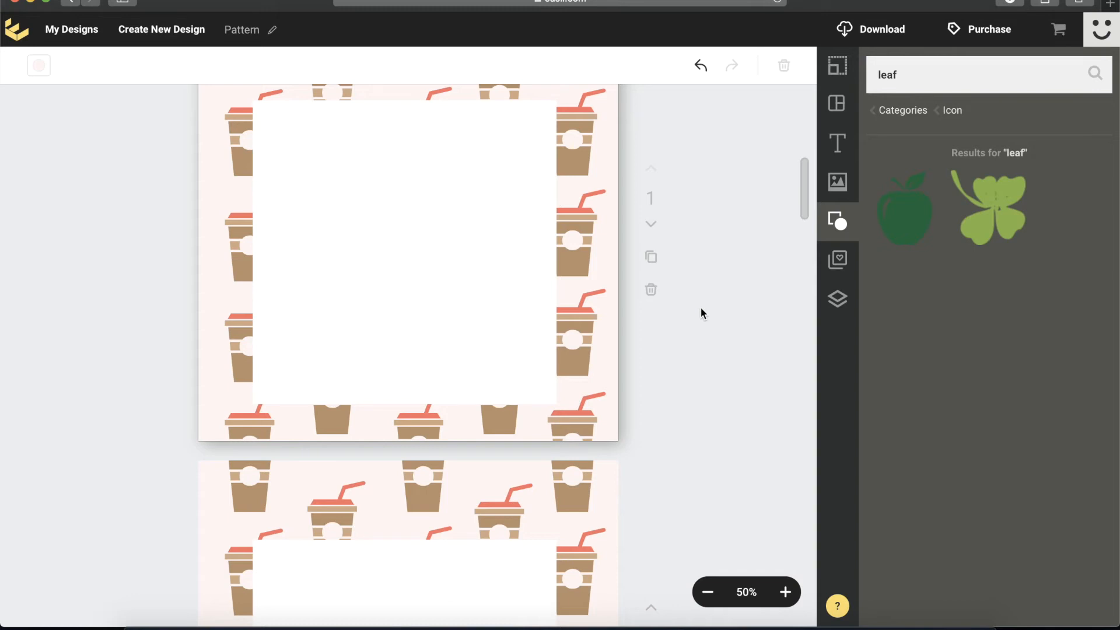
- Move the white square on the first coffee cup page slightly upward
scroll(728, 368, up, 2)
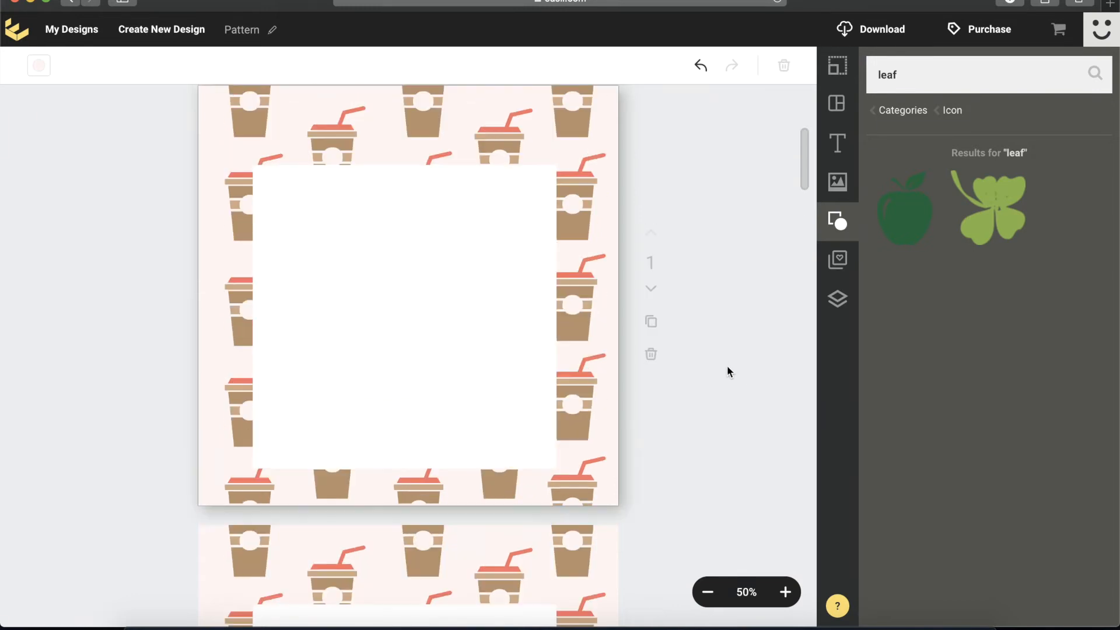
drag(373, 304, 378, 299)
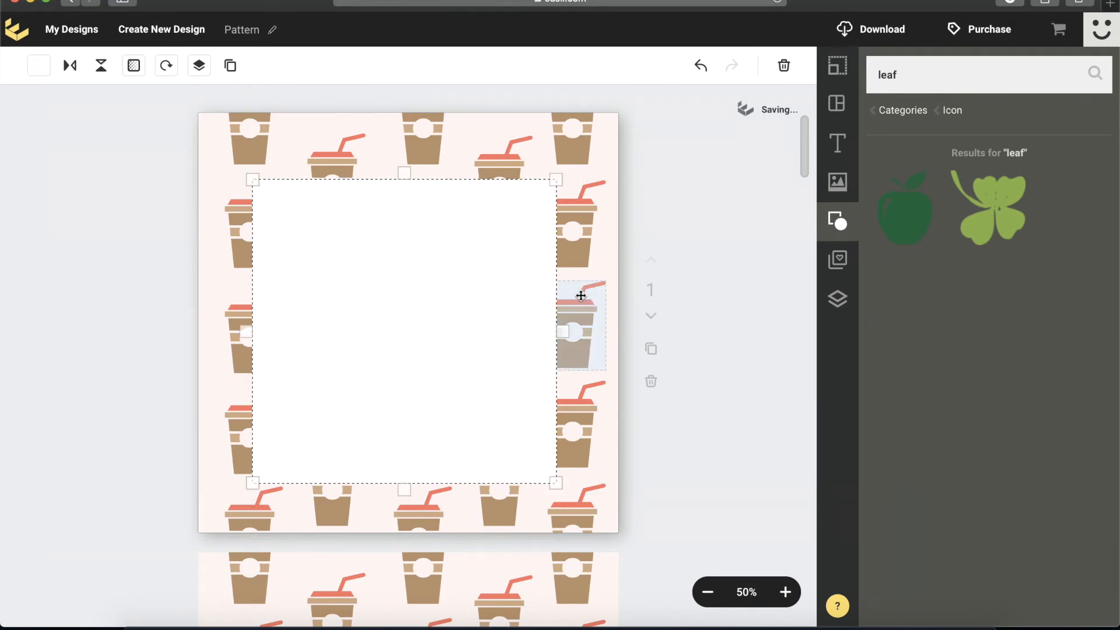
- Recolour the coral parts of the cup cut off at the second page's upper-middle edge to dark green #067A10
scroll(674, 464, down, 2)
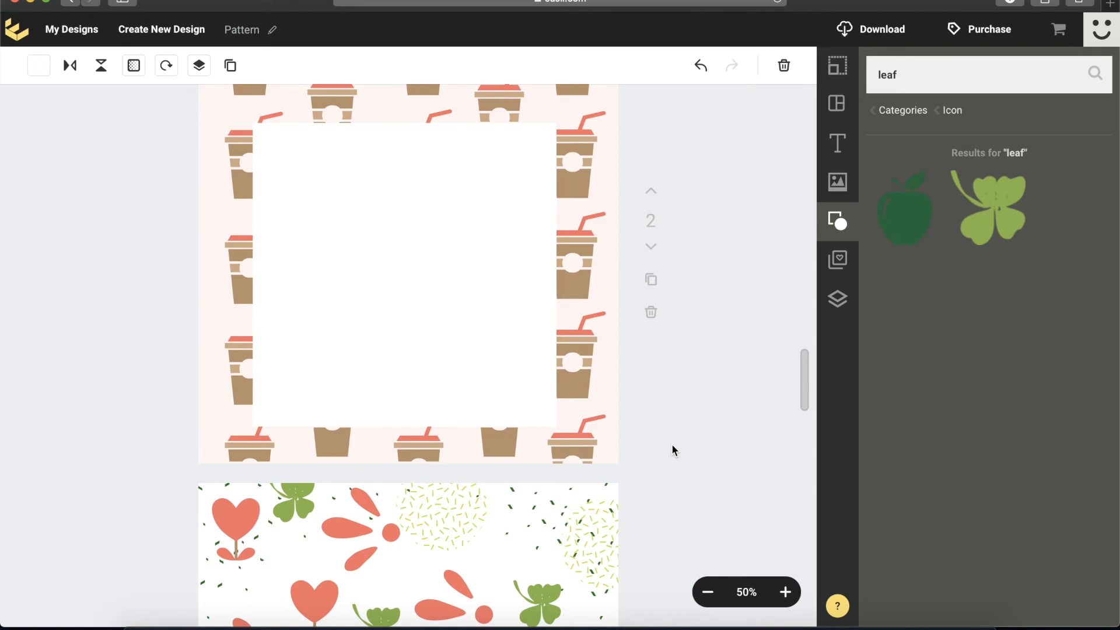
scroll(712, 335, up, 3)
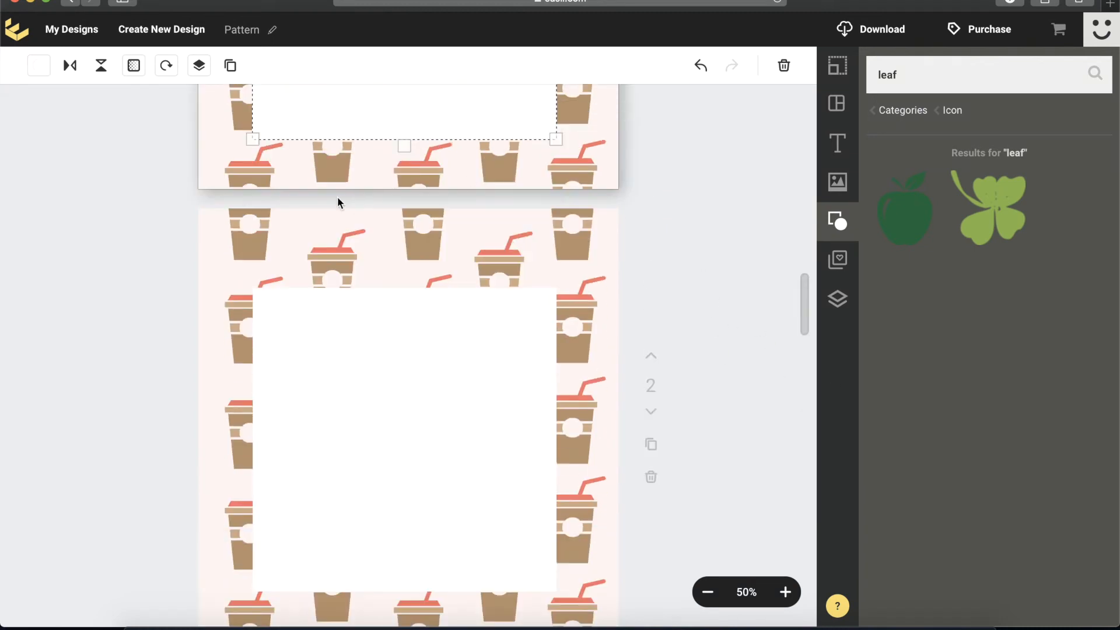
click(248, 226)
click(38, 65)
drag(264, 233, 438, 233)
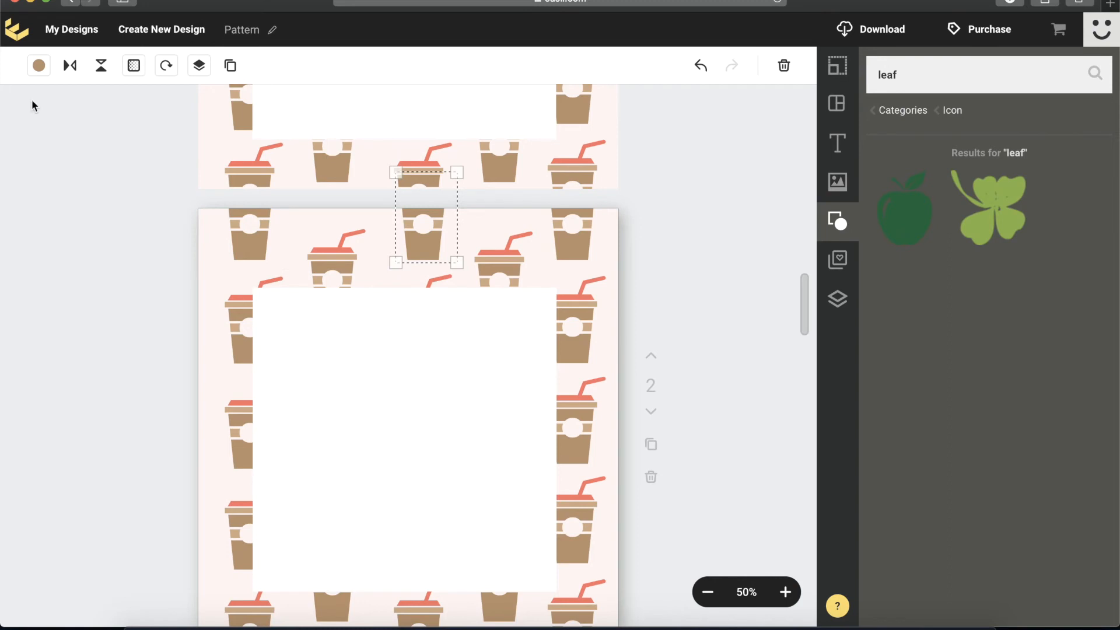
click(38, 65)
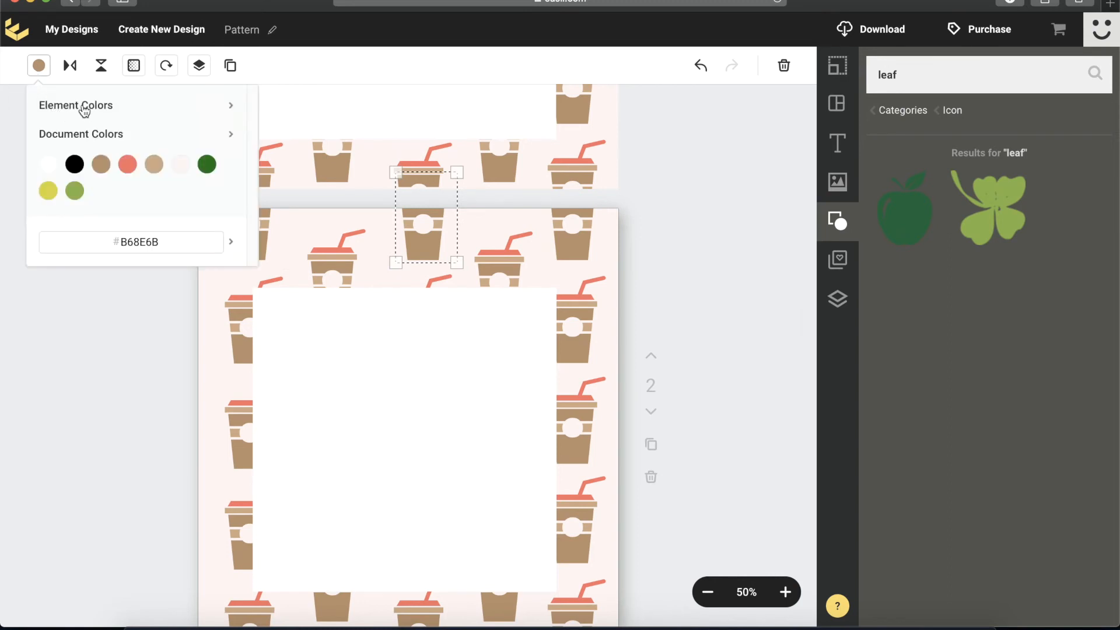
click(84, 111)
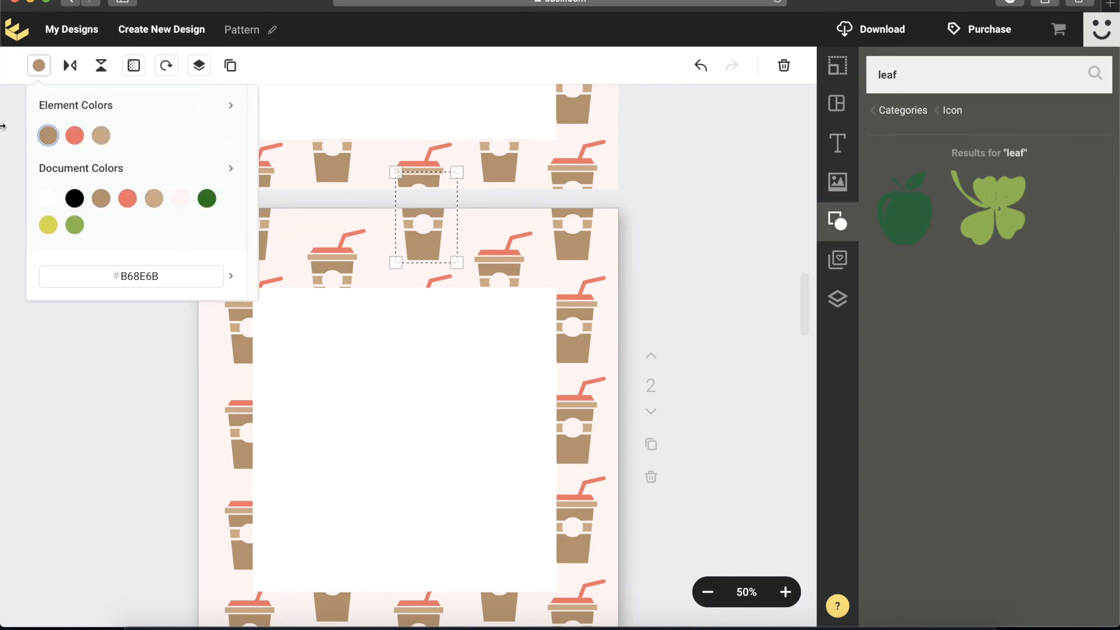
click(74, 138)
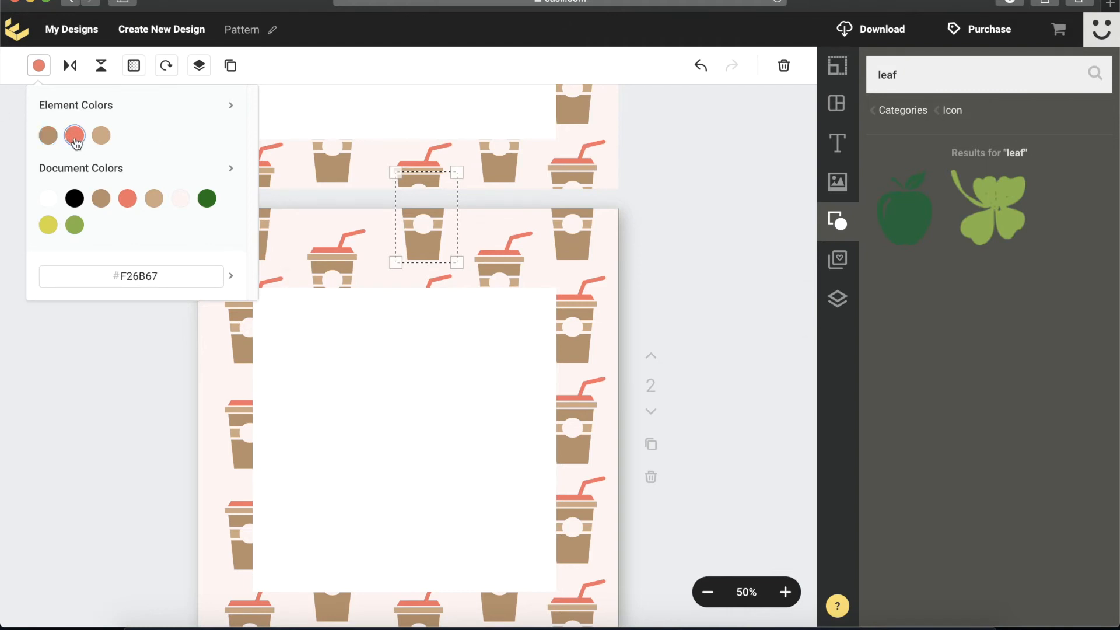
click(207, 197)
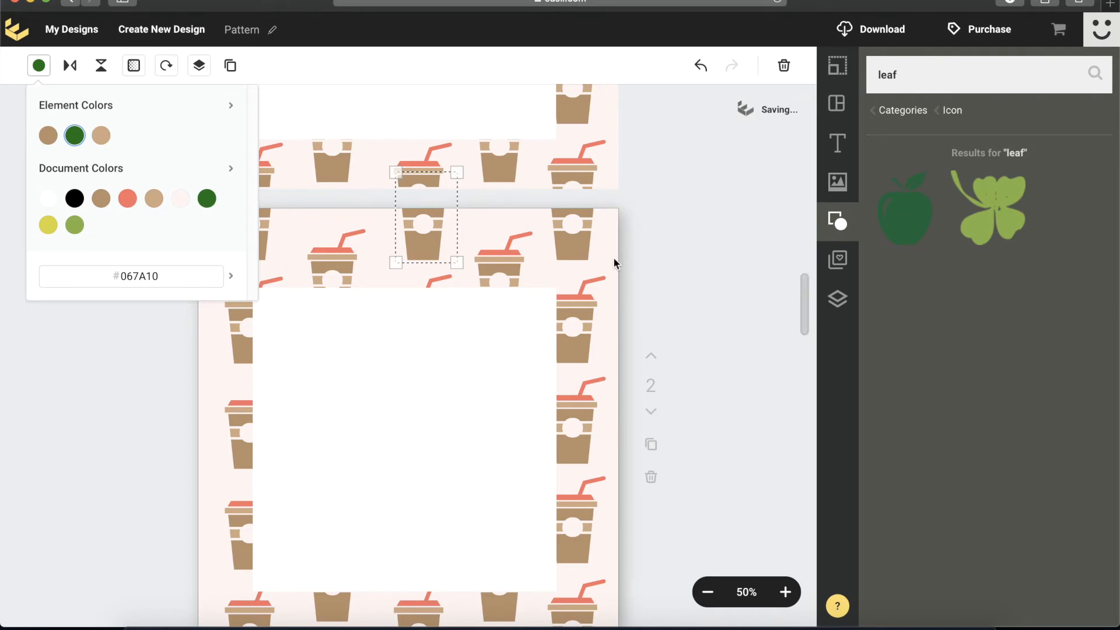
- Recolour the brown body and the coral lid and straw of the neighbouring cup above the white square's right part to dark green #067A10
click(501, 257)
click(39, 65)
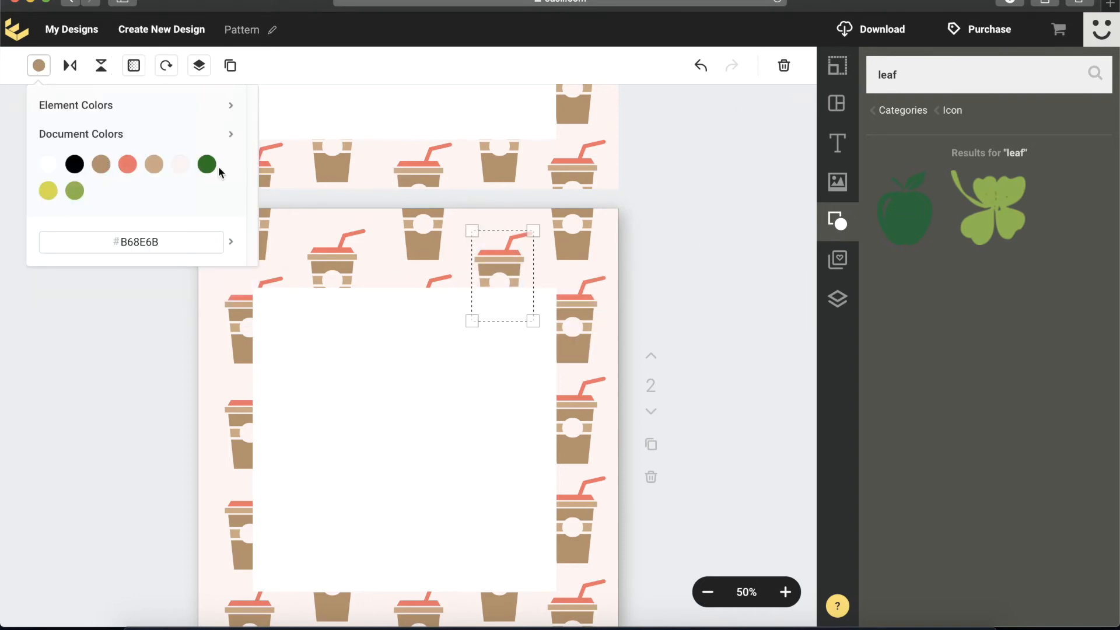
click(208, 165)
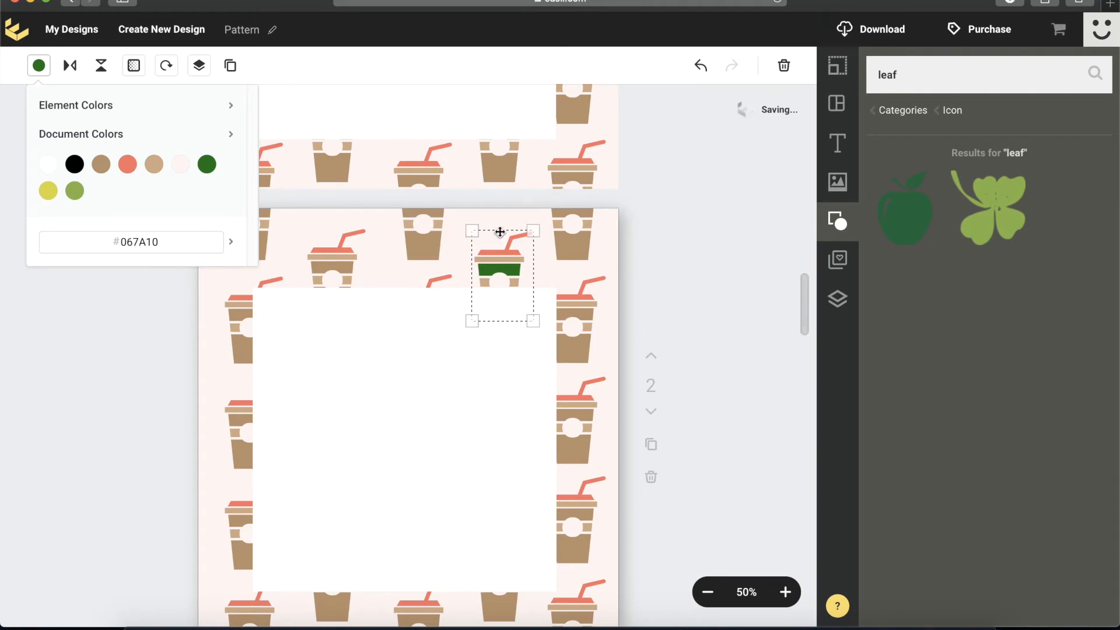
click(97, 118)
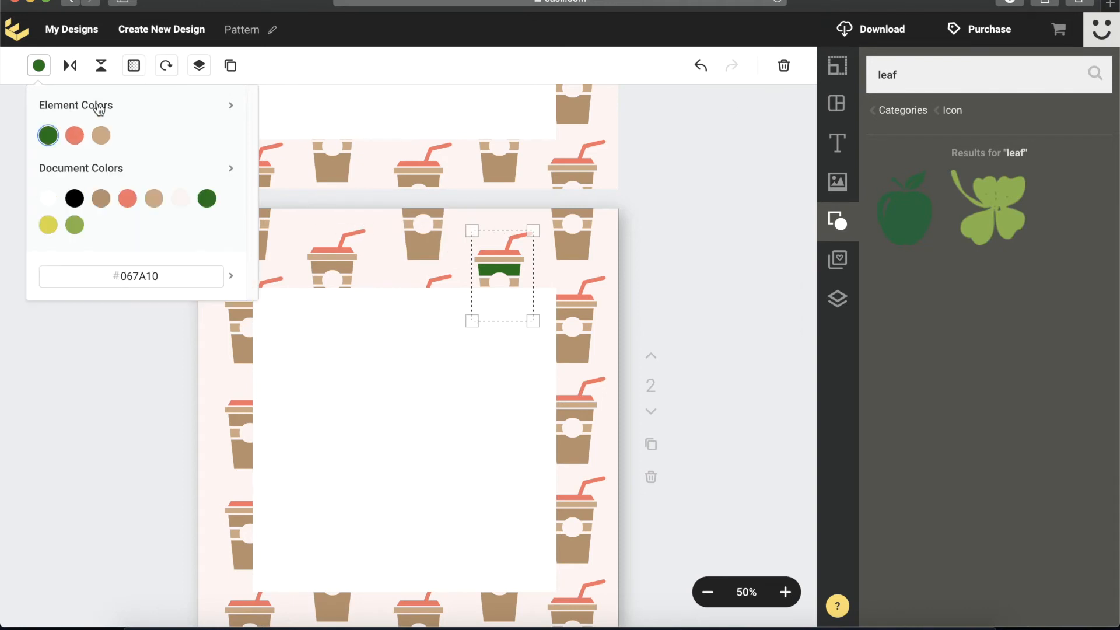
click(74, 137)
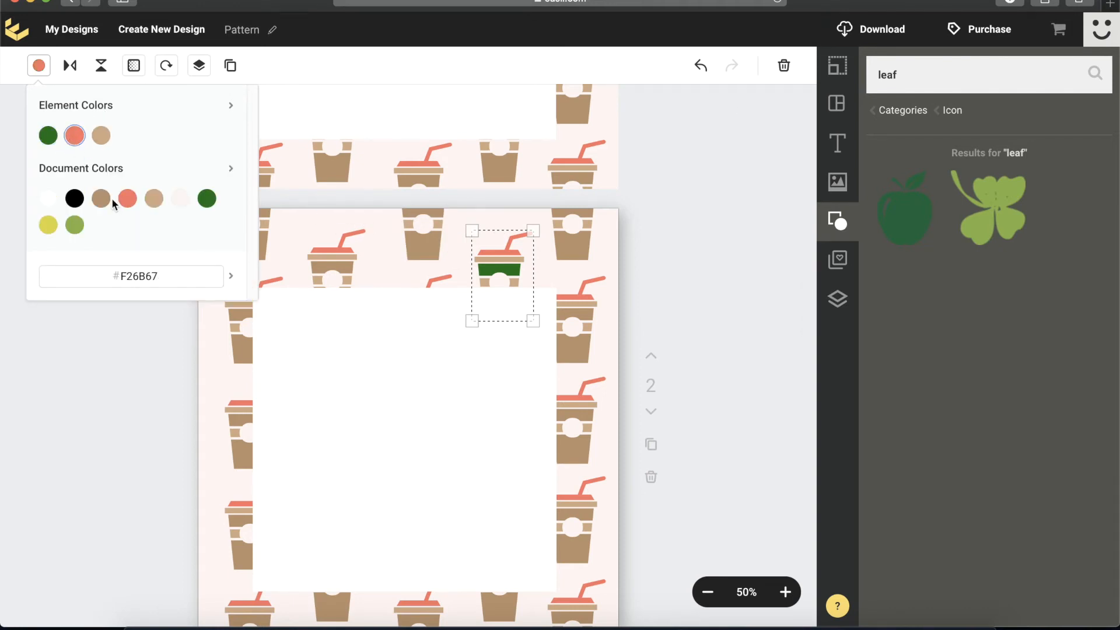
click(207, 198)
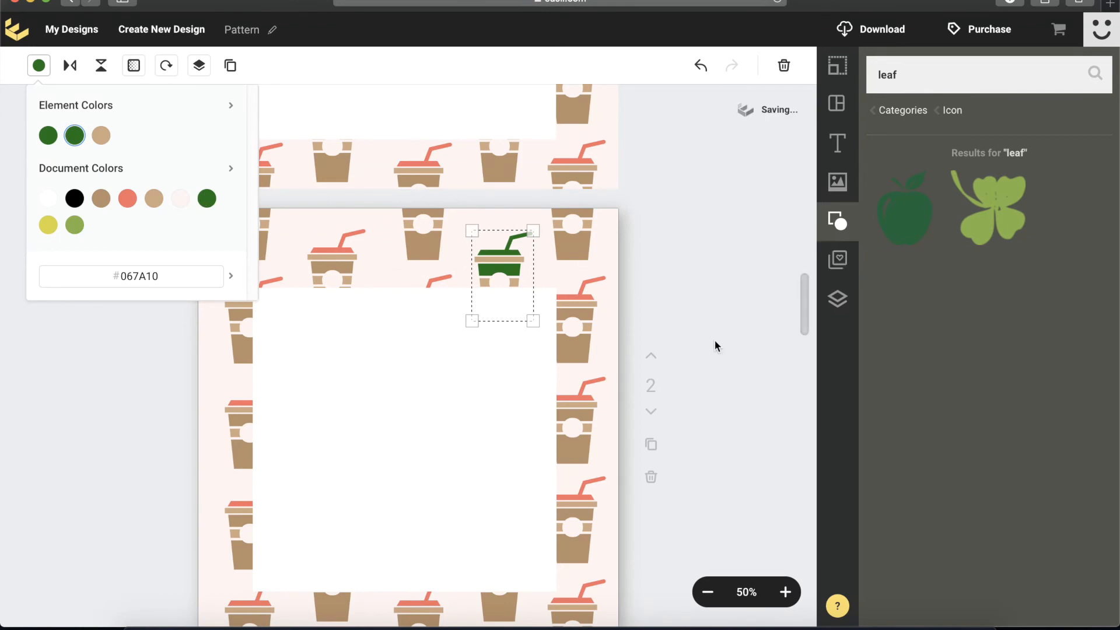
click(648, 303)
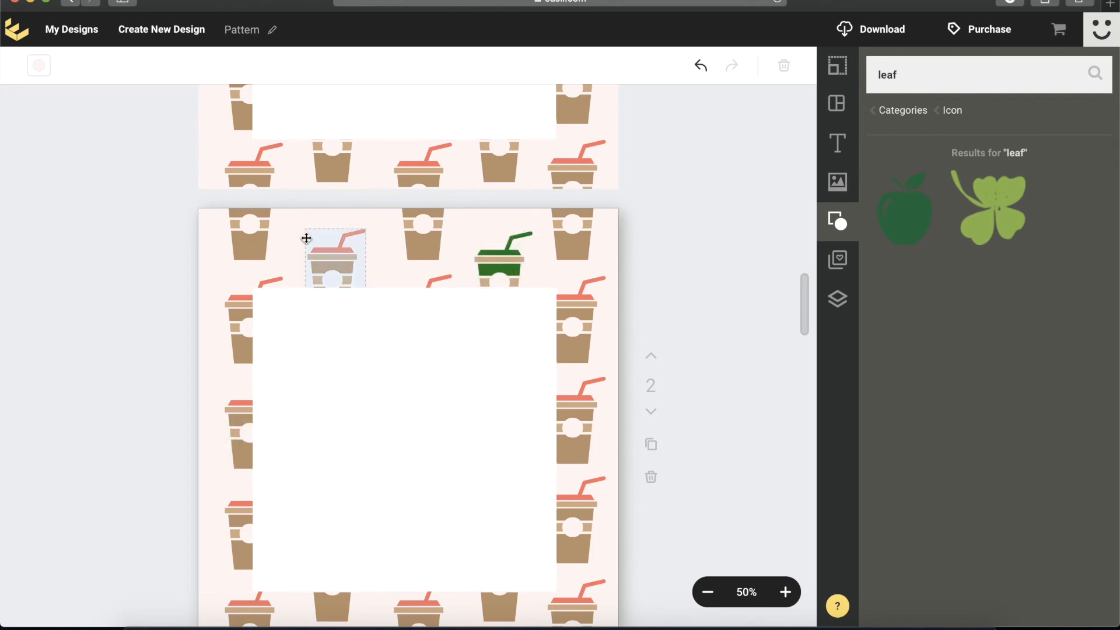
- Look over the coffee cup pages and the flower and clover page to compare the patterns
scroll(658, 380, down, 1)
scroll(500, 245, down, 10)
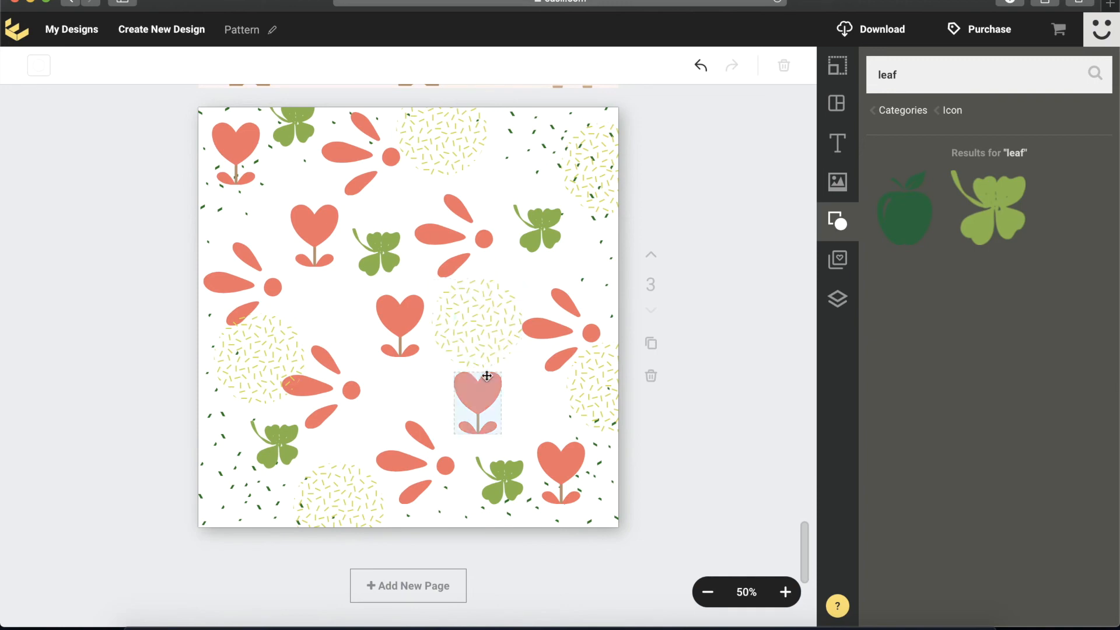
scroll(513, 367, up, 10)
scroll(548, 463, down, 5)
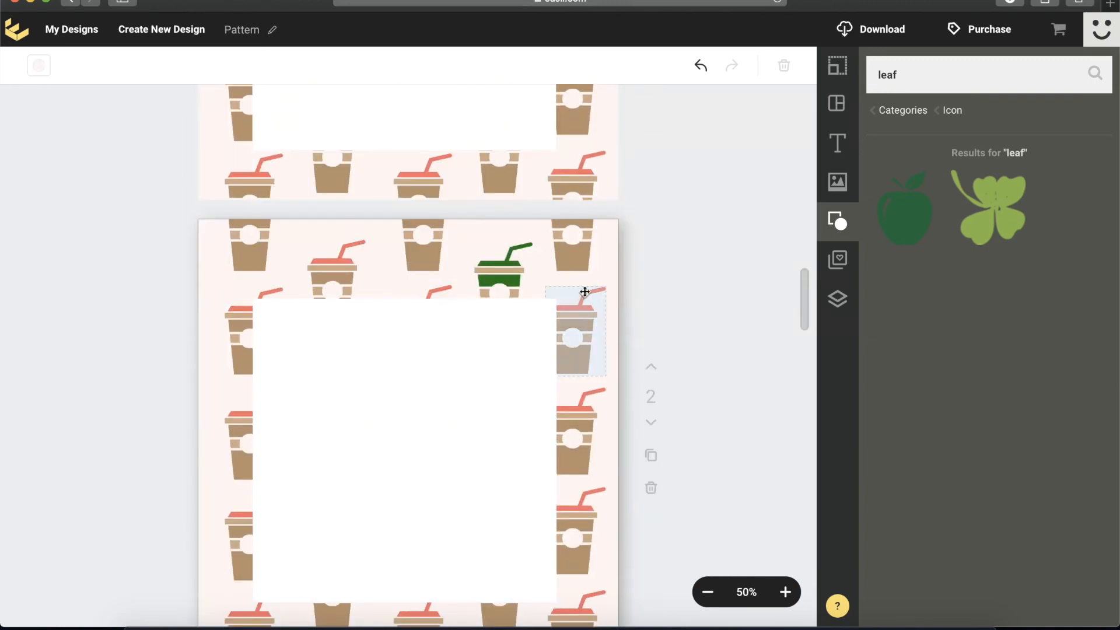
scroll(724, 363, down, 7)
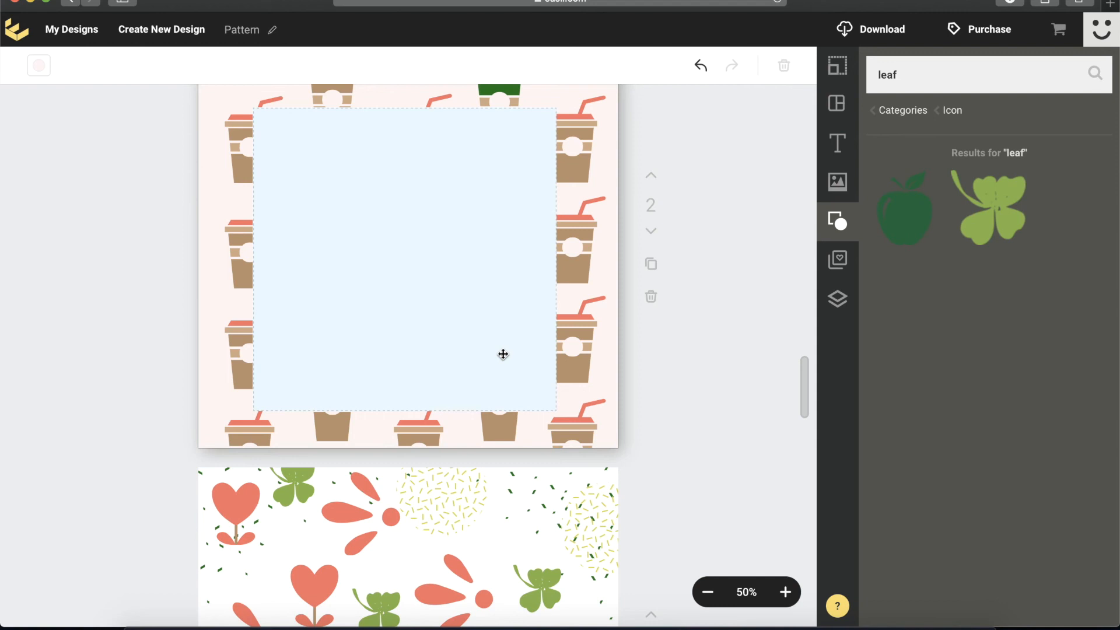
click(690, 372)
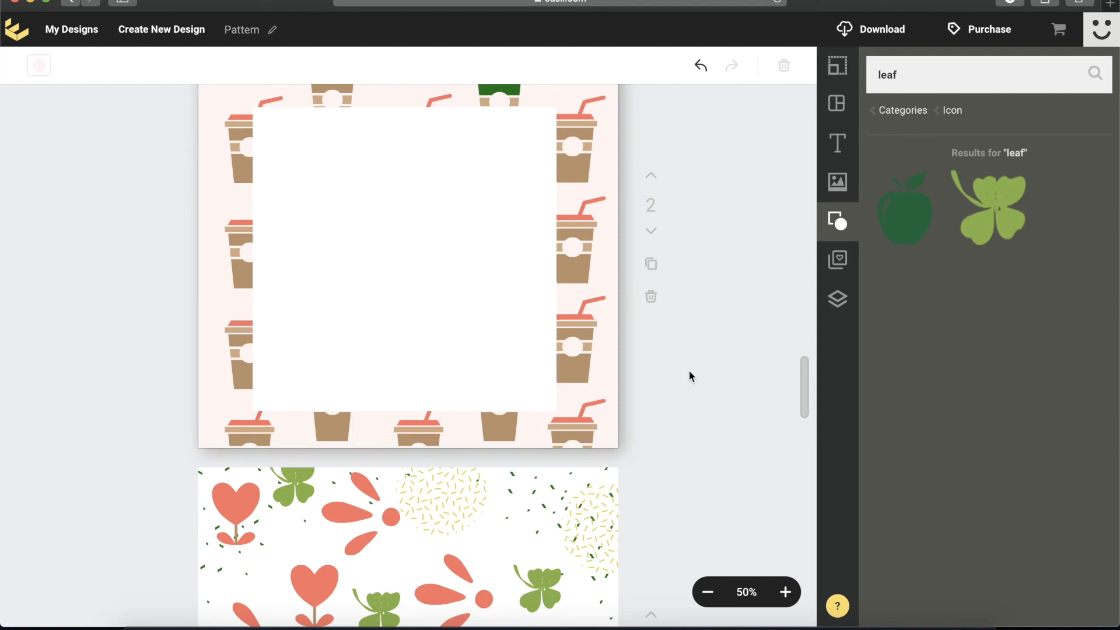
scroll(689, 376, up, 3)
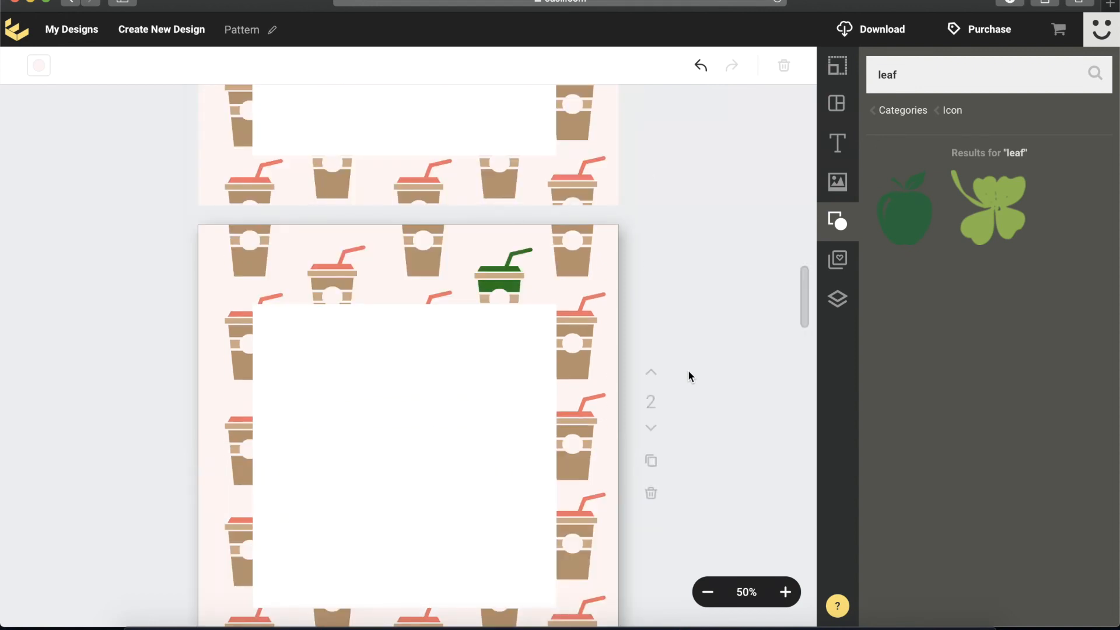
scroll(688, 373, up, 6)
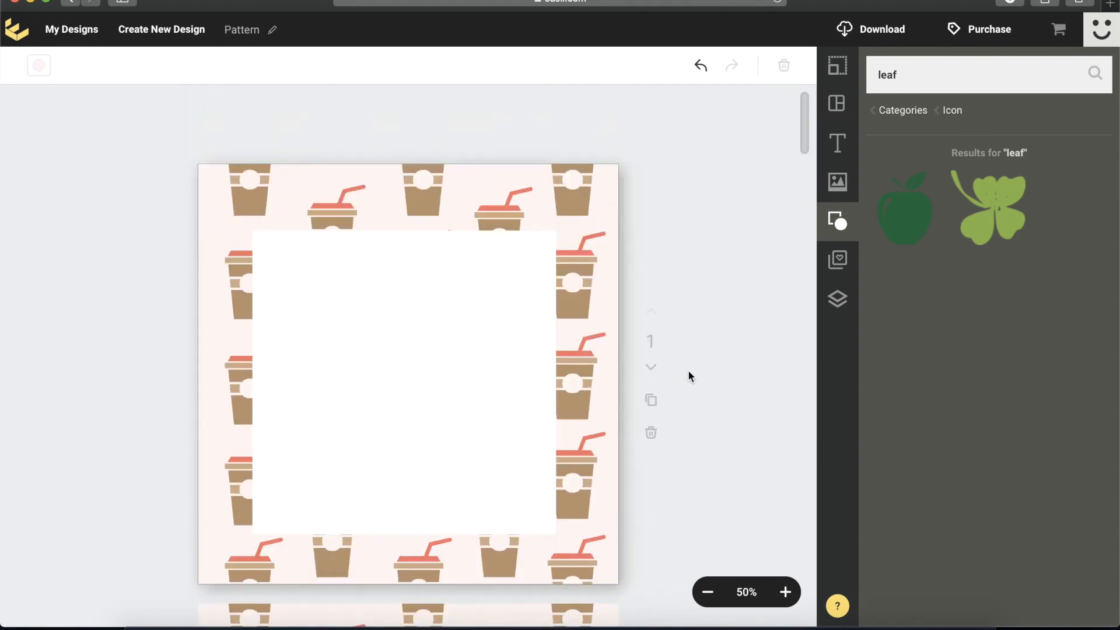